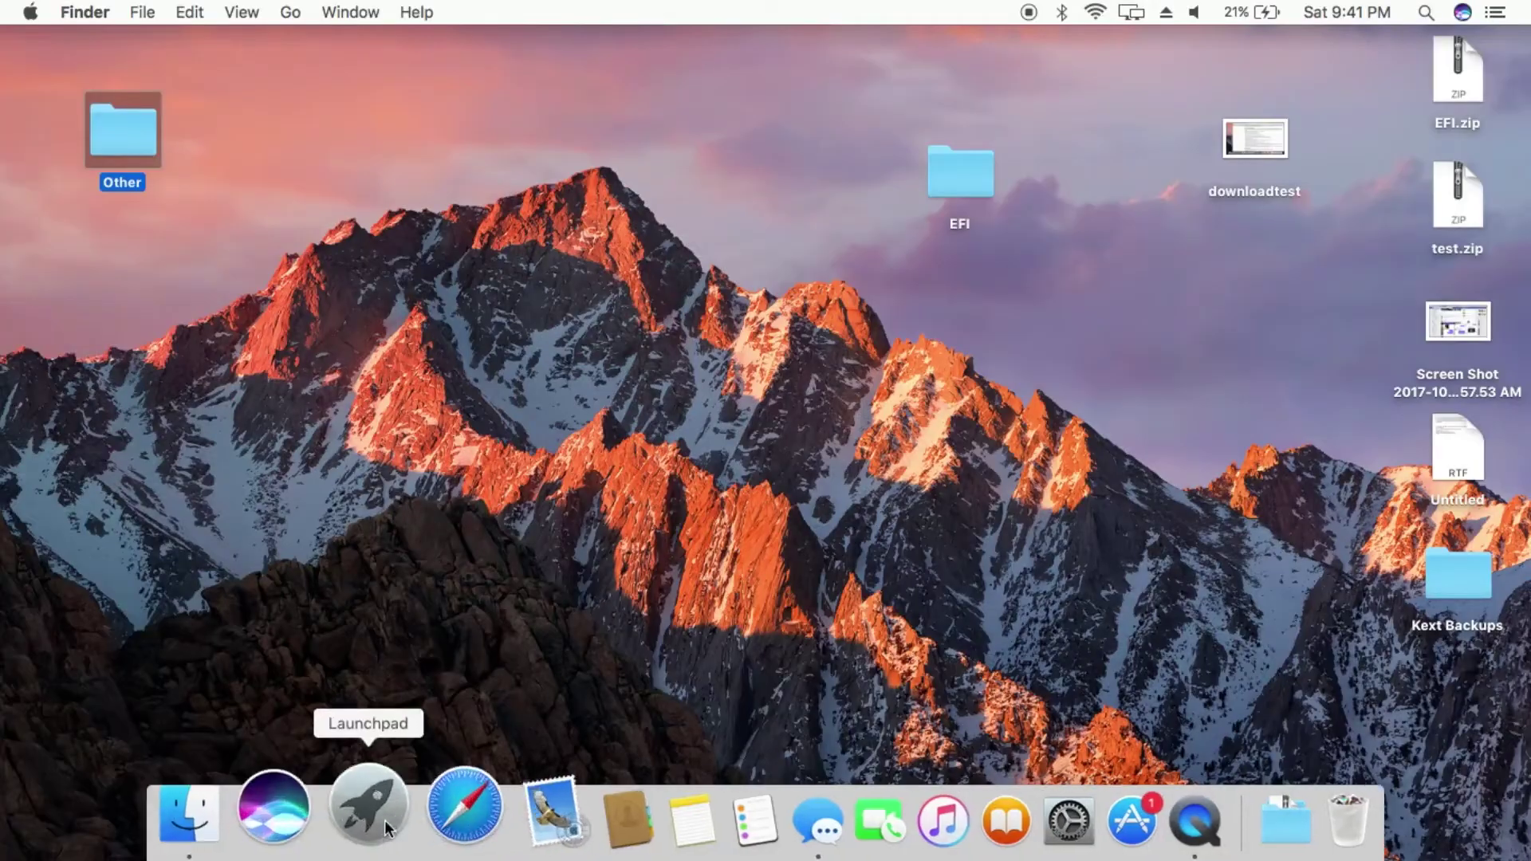
- Browse the Launchpad Other group, then return to the desktop
click(374, 820)
click(740, 388)
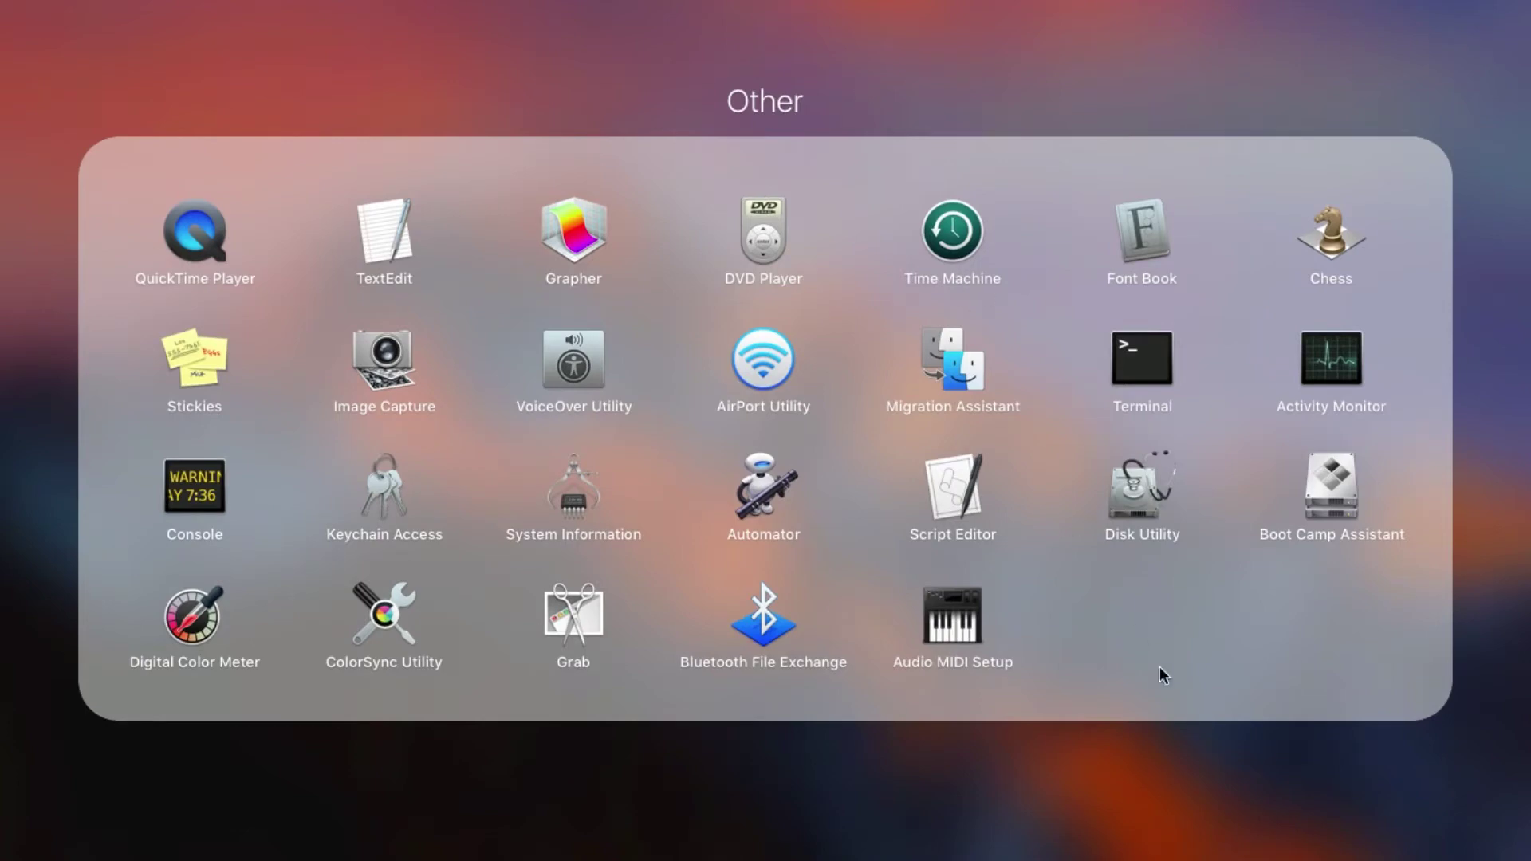
click(1171, 777)
click(1171, 769)
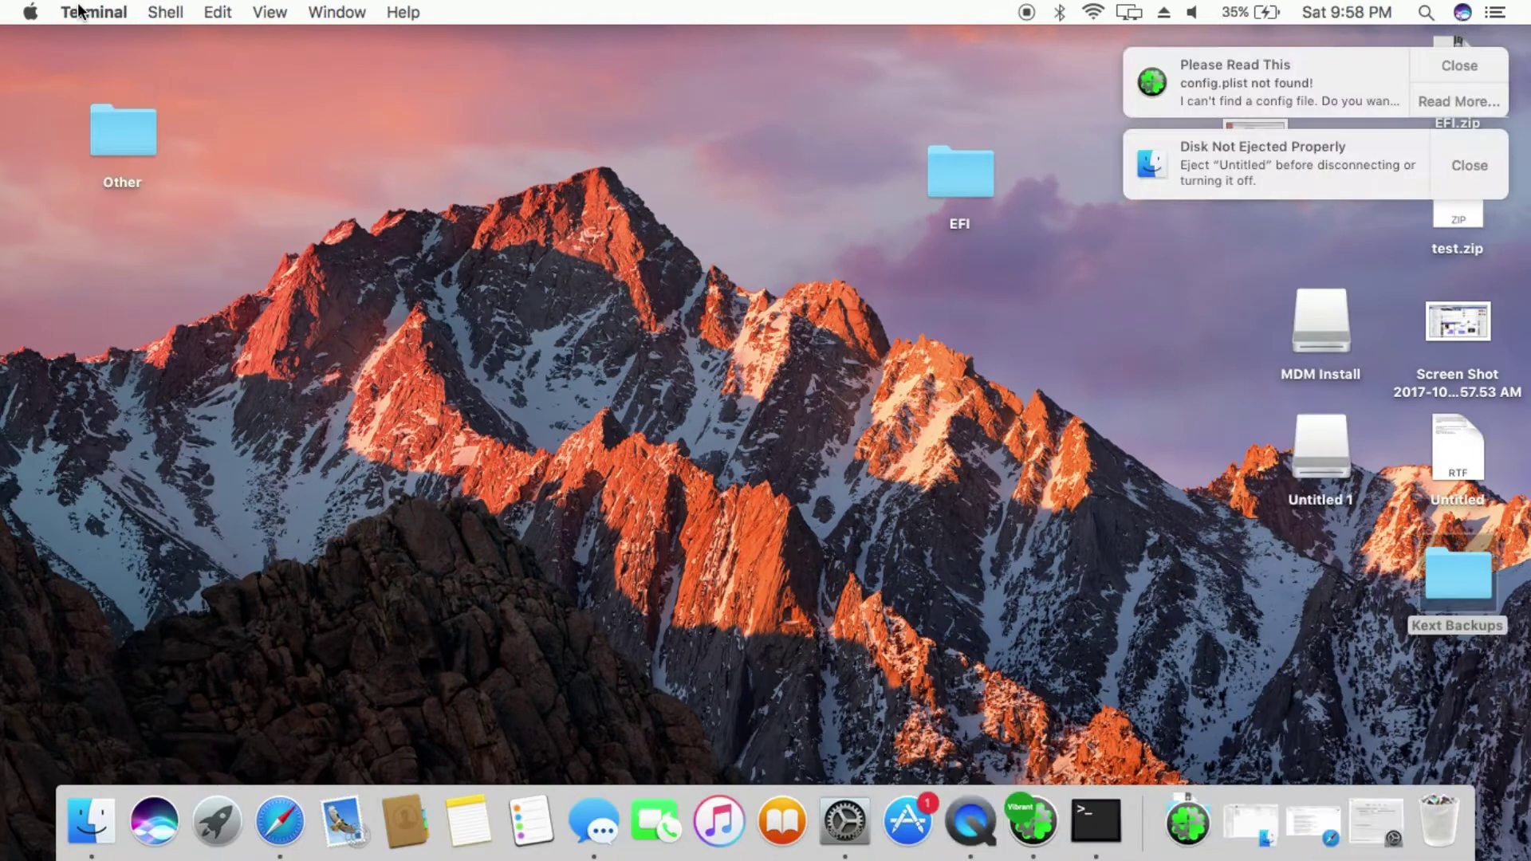
- Confirm macOS Sierra 10.12.6 in About This Mac and clear the config.plist and disk-ejection notifications
click(29, 11)
click(20, 40)
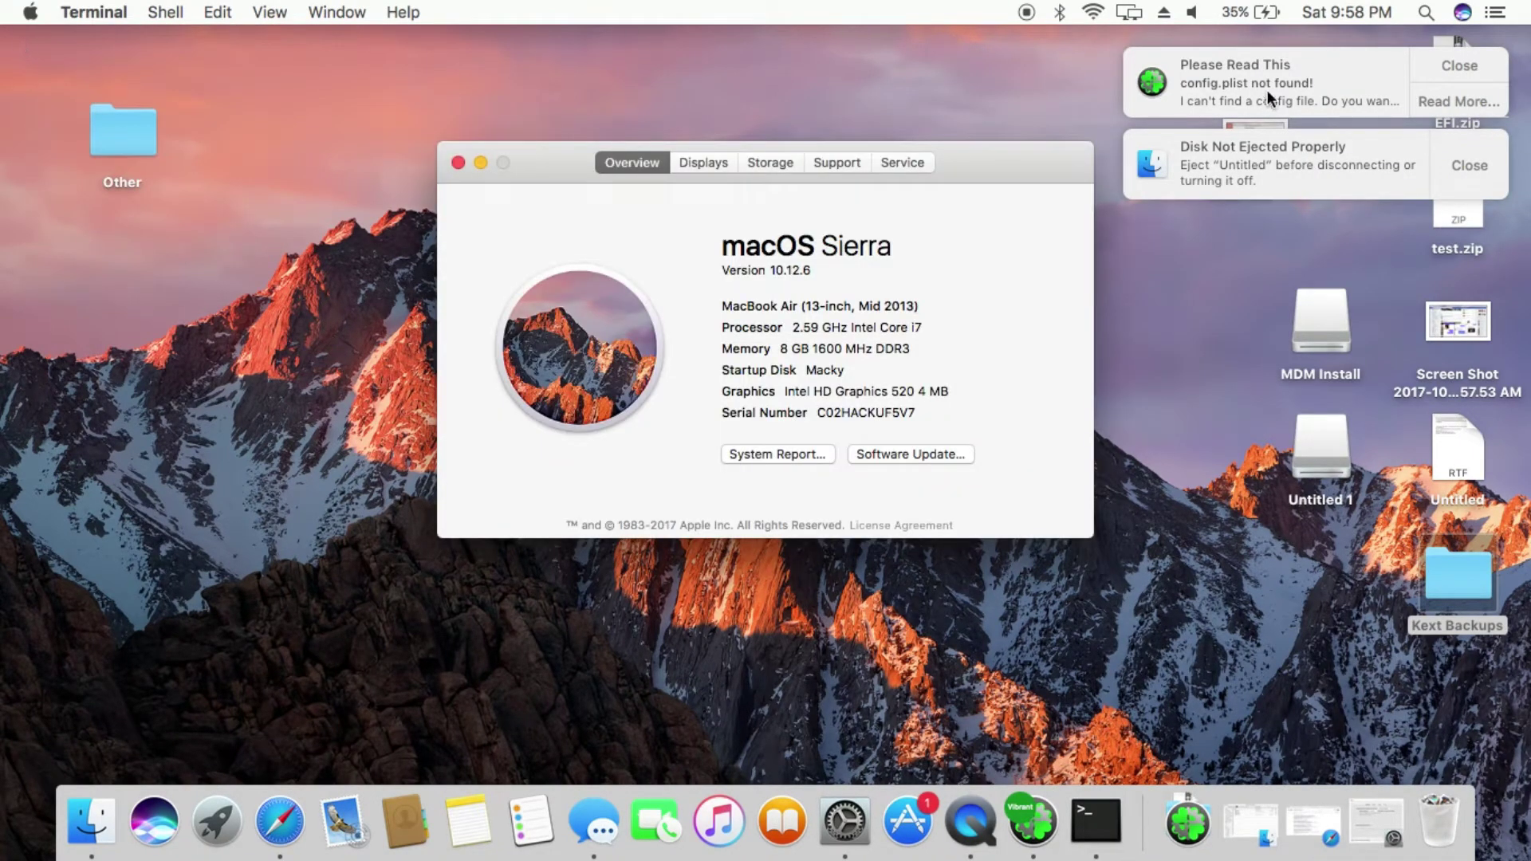
click(1458, 67)
click(1462, 101)
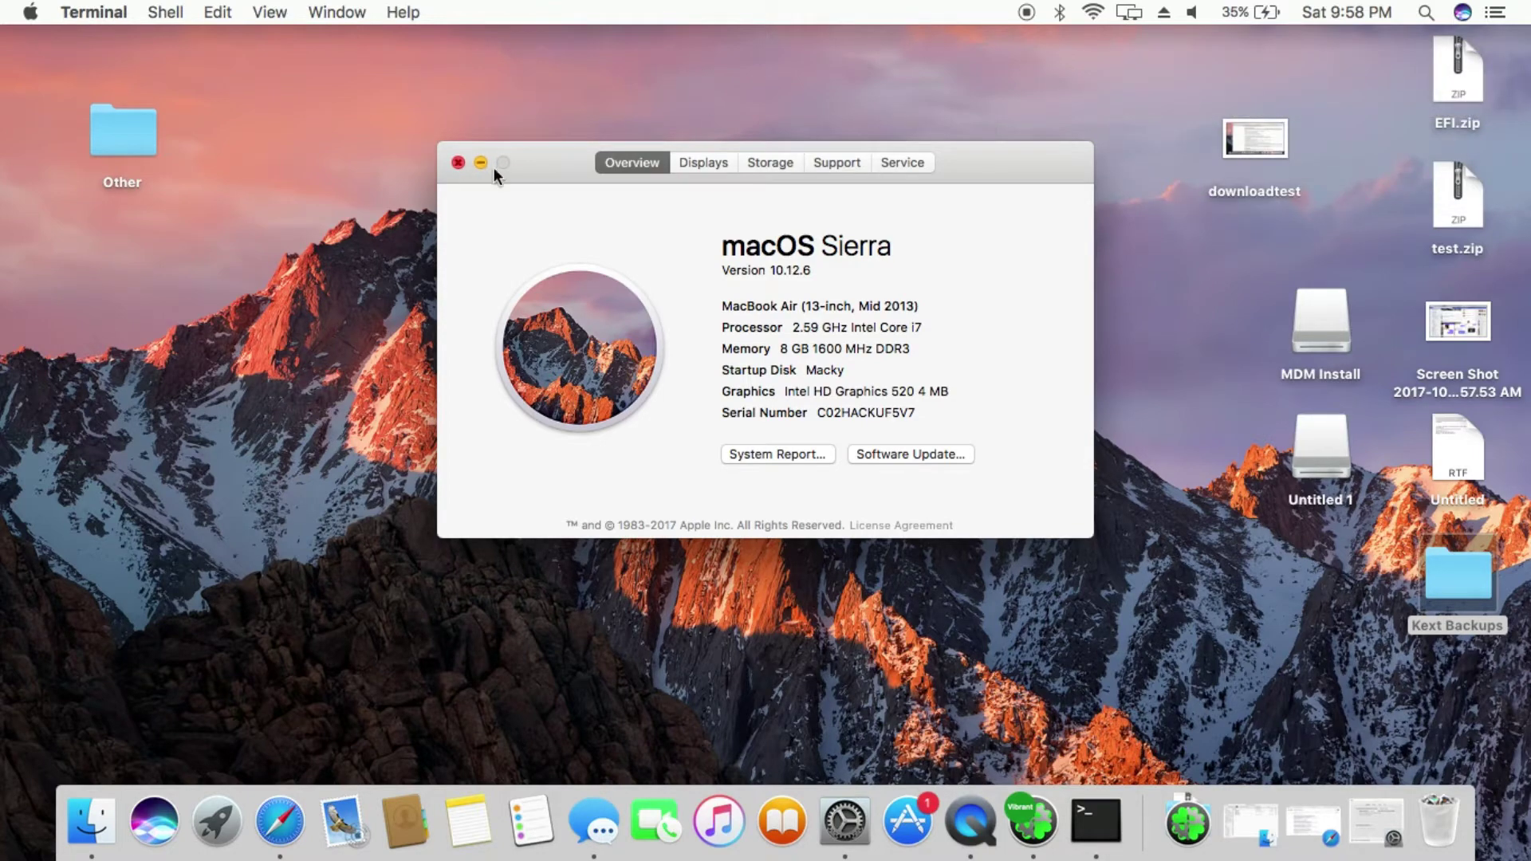
click(458, 162)
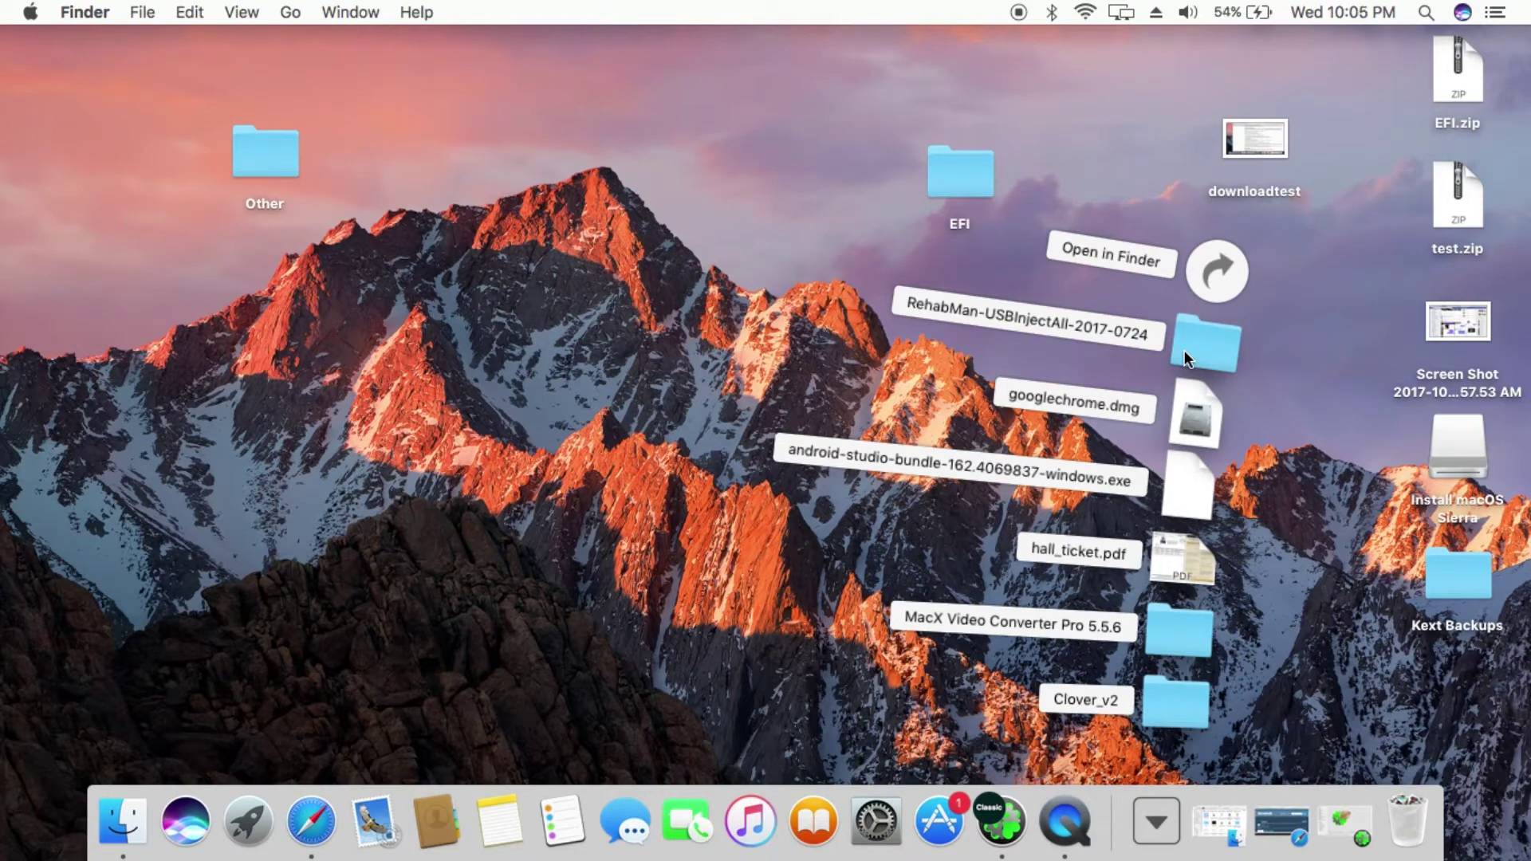
- Try launching Clover_v2.4k_r4297.pkg from the Clover_v2 folder and dismiss the unidentified-developer warning
click(1159, 703)
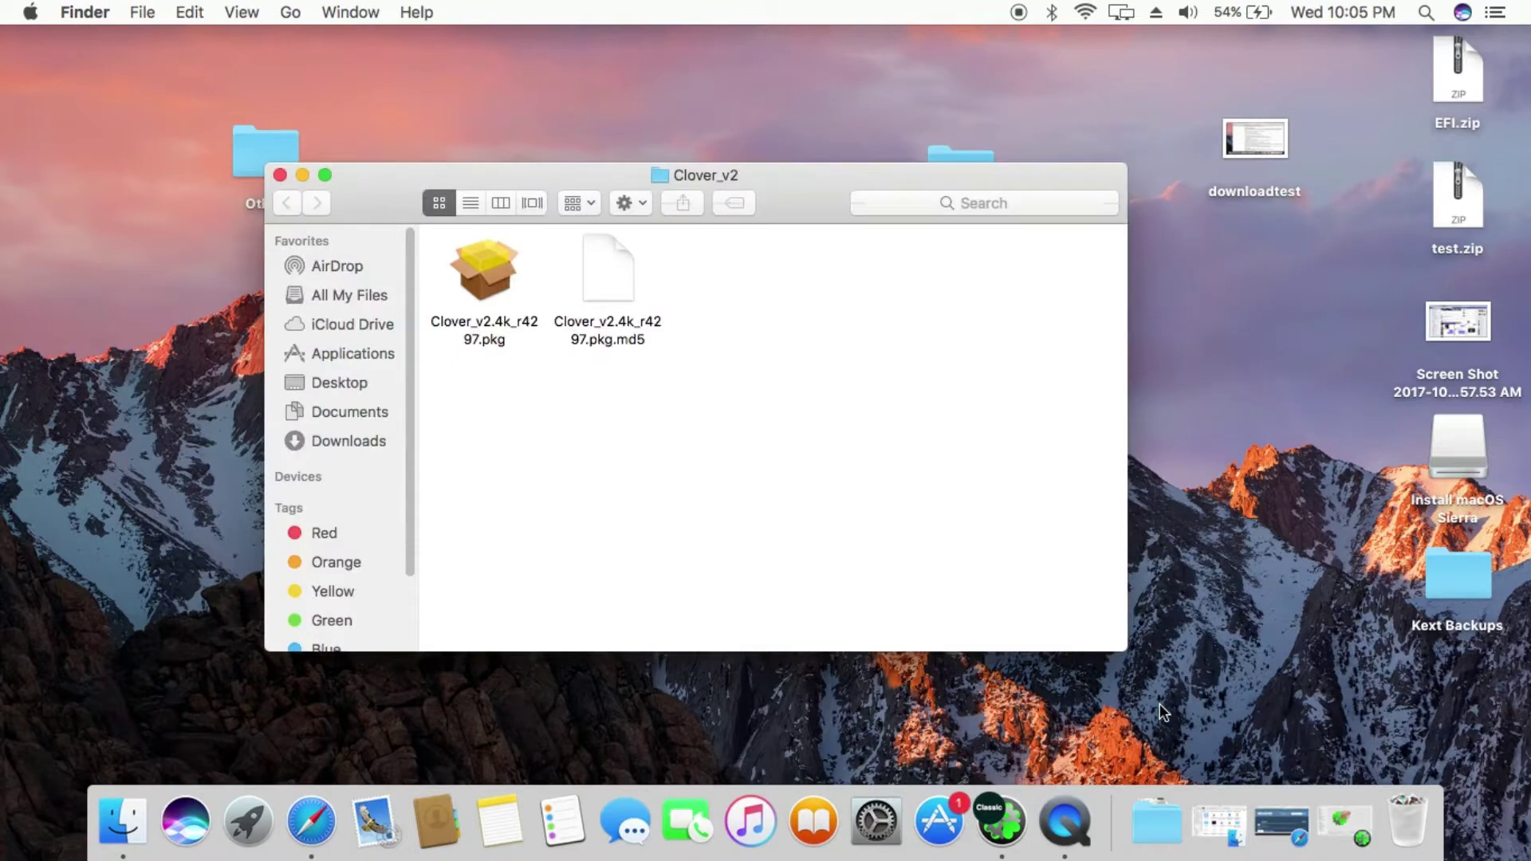
double_click(475, 290)
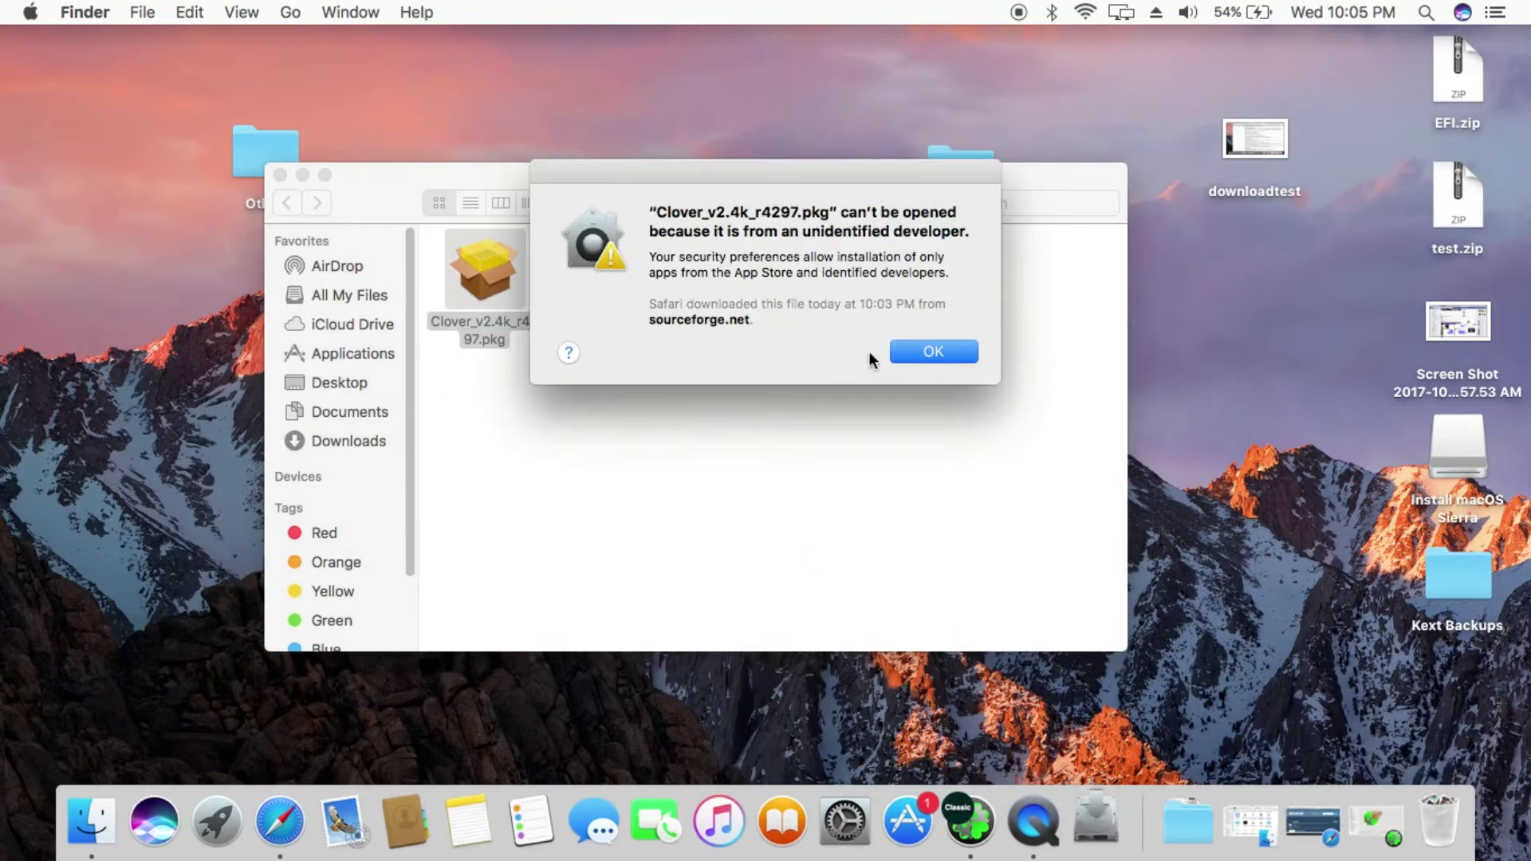
click(899, 352)
- Allow the blocked Clover package with Open Anyway in Security & Privacy and confirm opening it
click(30, 12)
click(55, 70)
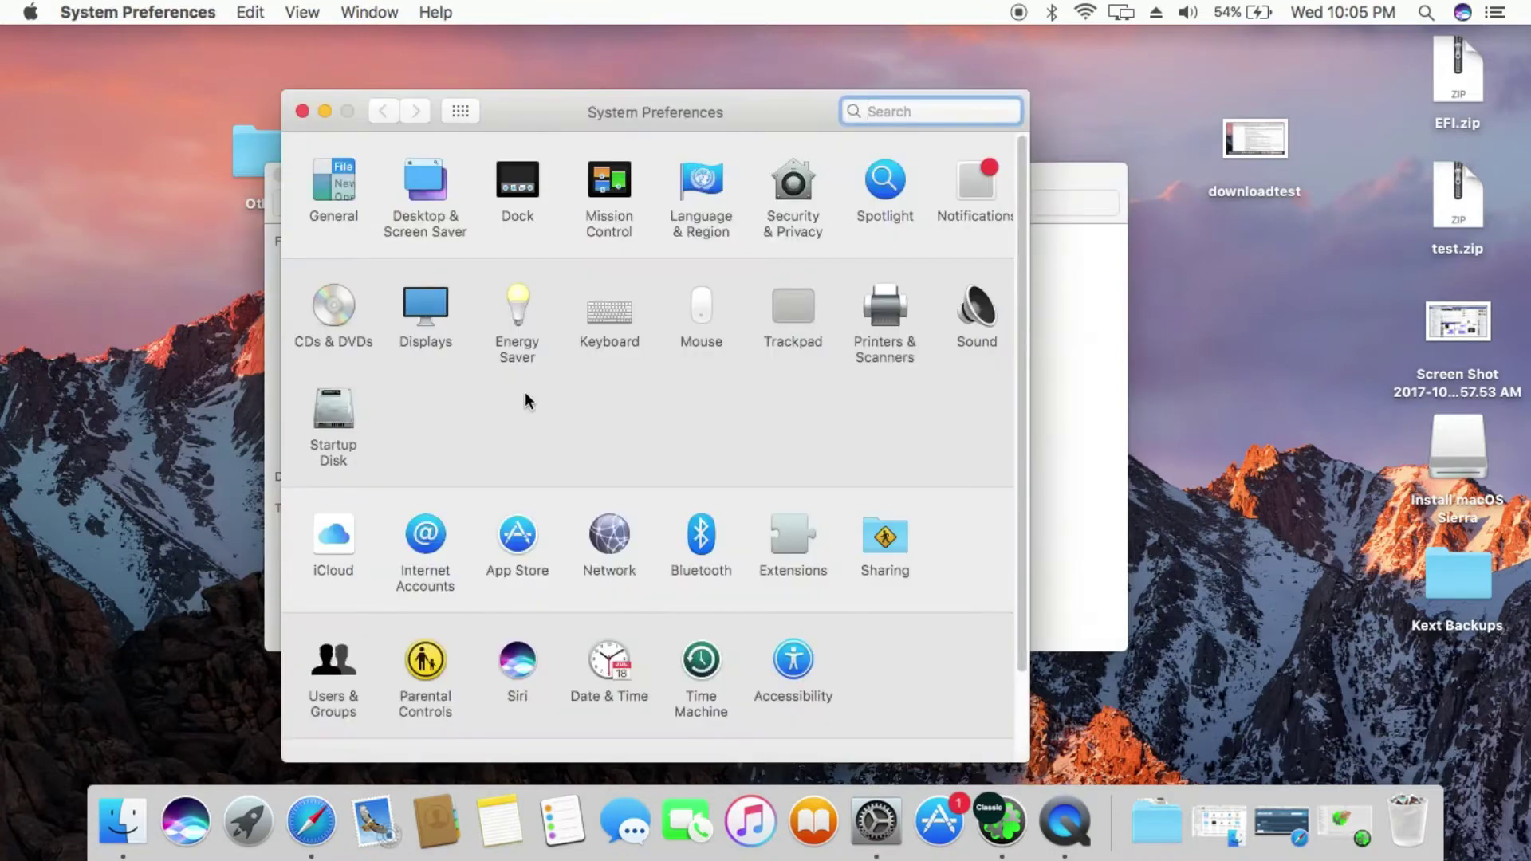
scroll(525, 391, down, 2)
scroll(622, 381, up, 2)
click(791, 172)
click(868, 540)
click(834, 363)
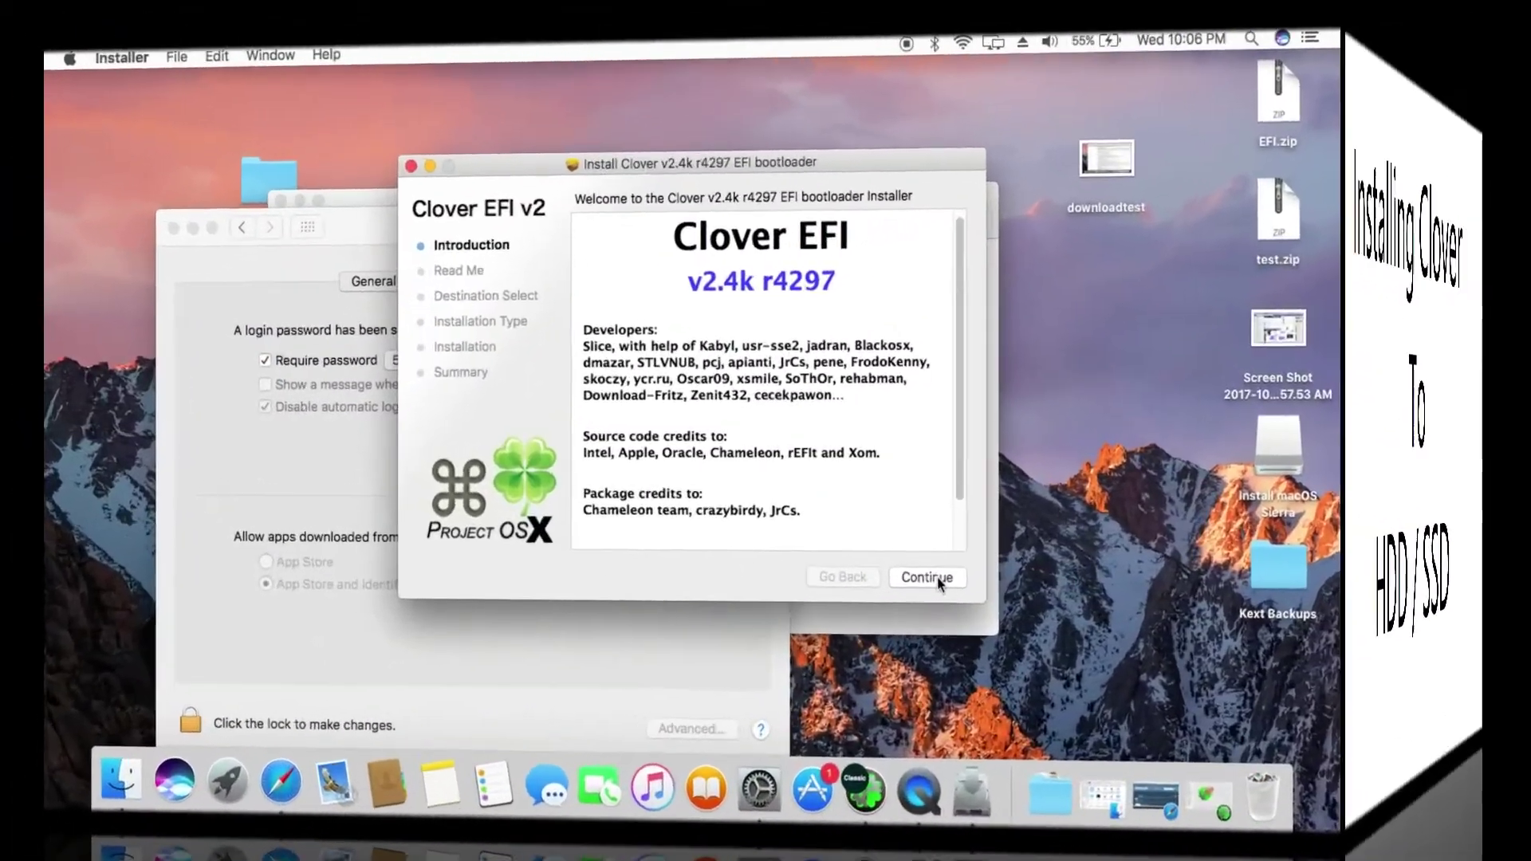
- Skip past Introduction and Read Me, pick Macky as the install disk, and choose Customize
click(954, 578)
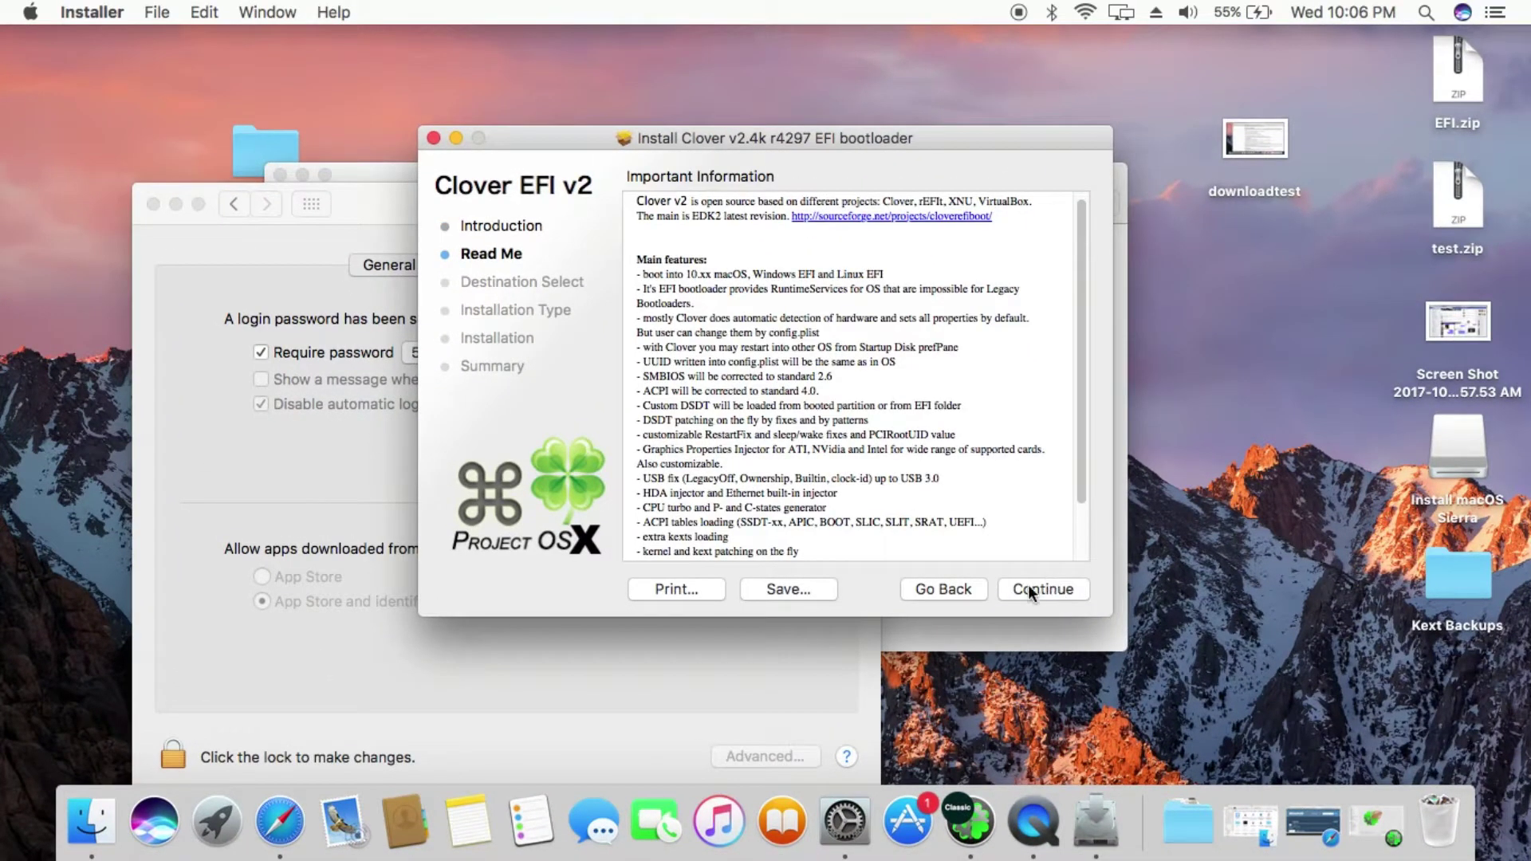
click(1026, 586)
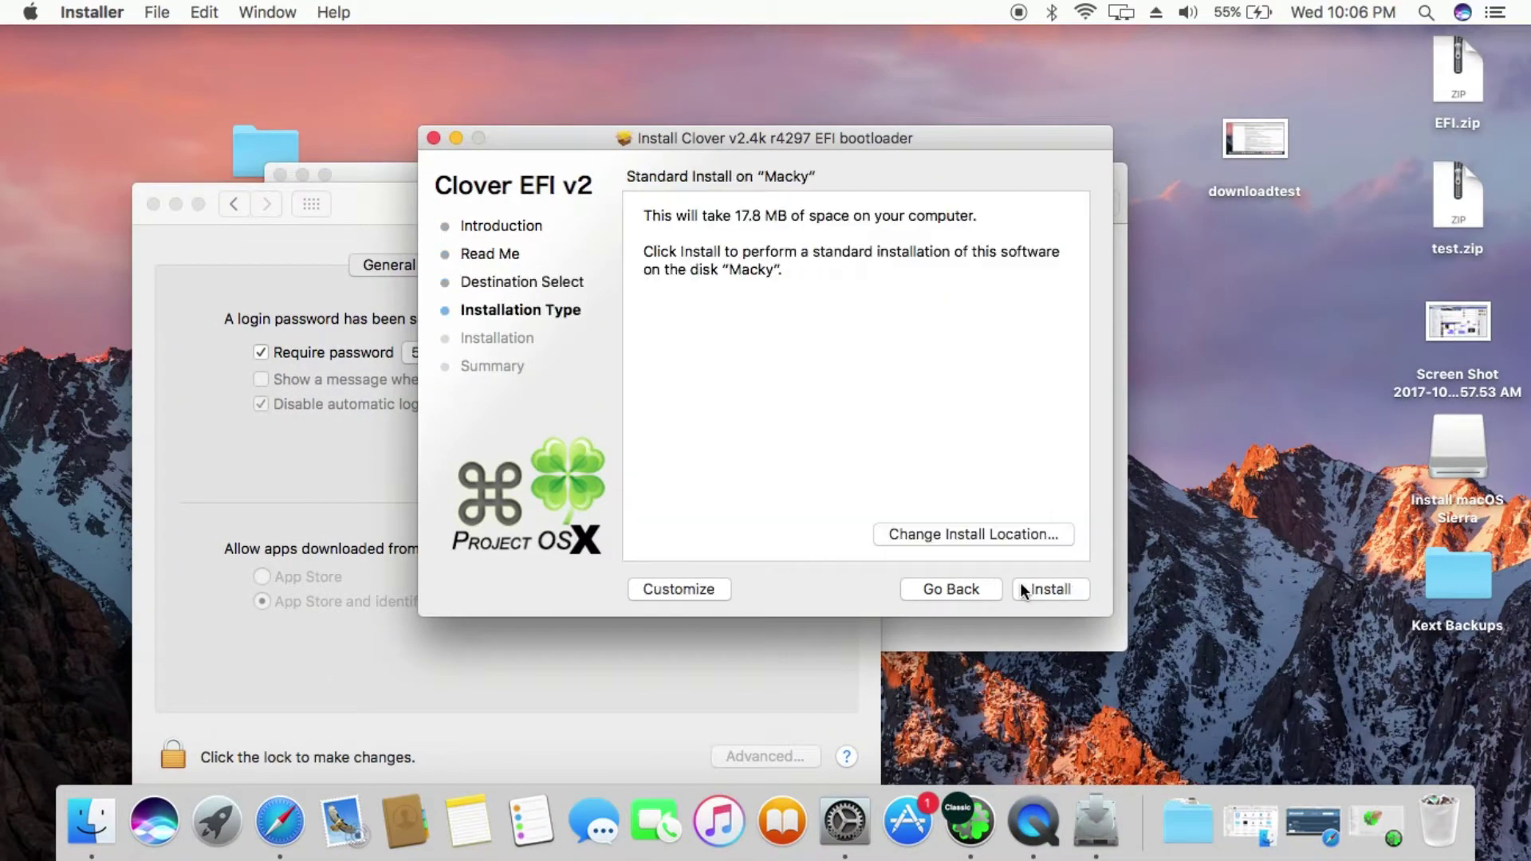
click(939, 534)
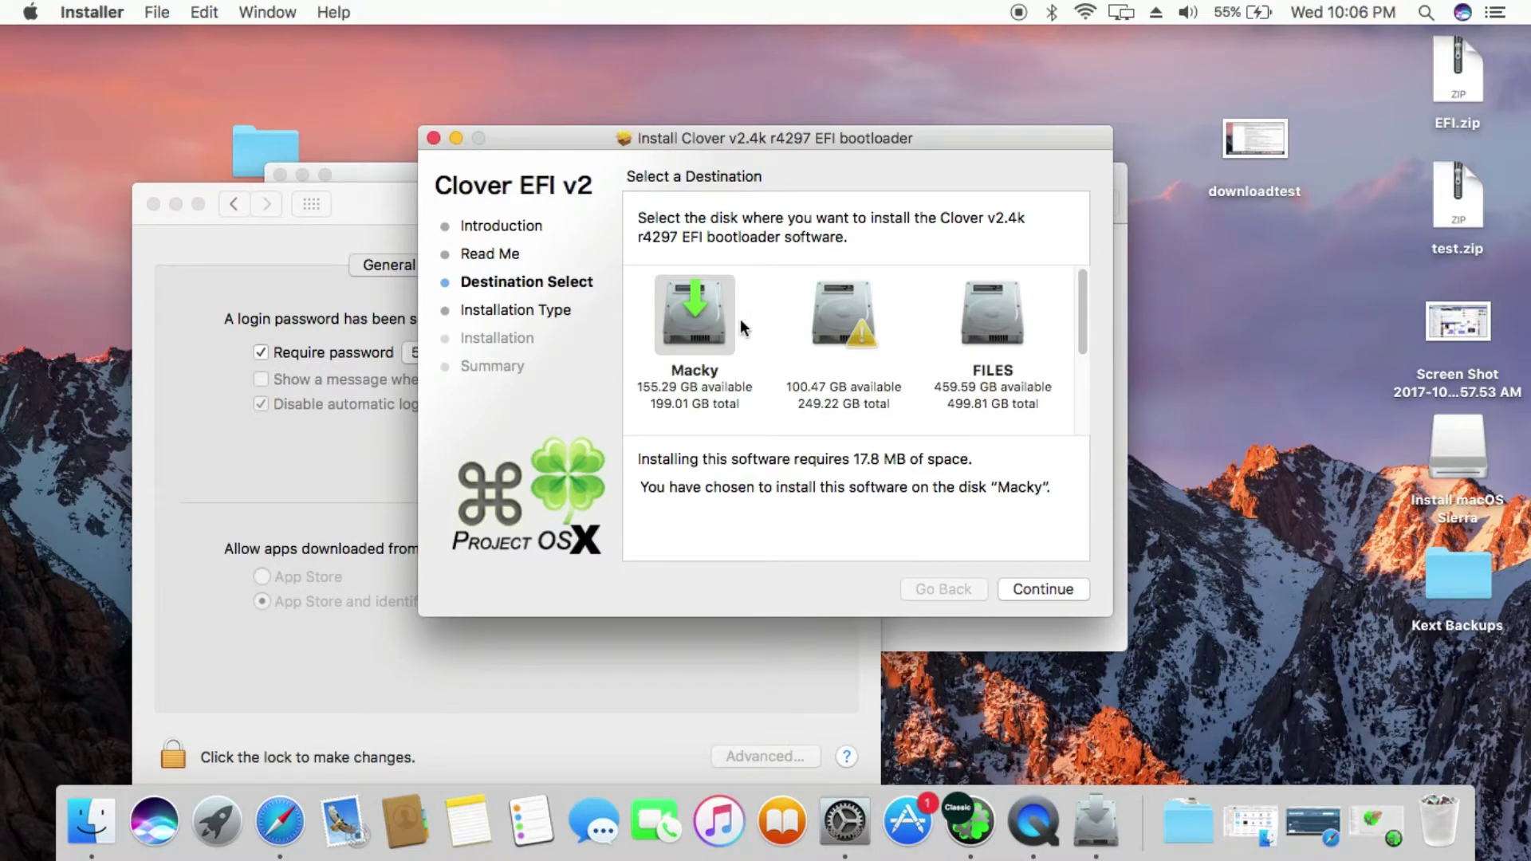
click(1058, 588)
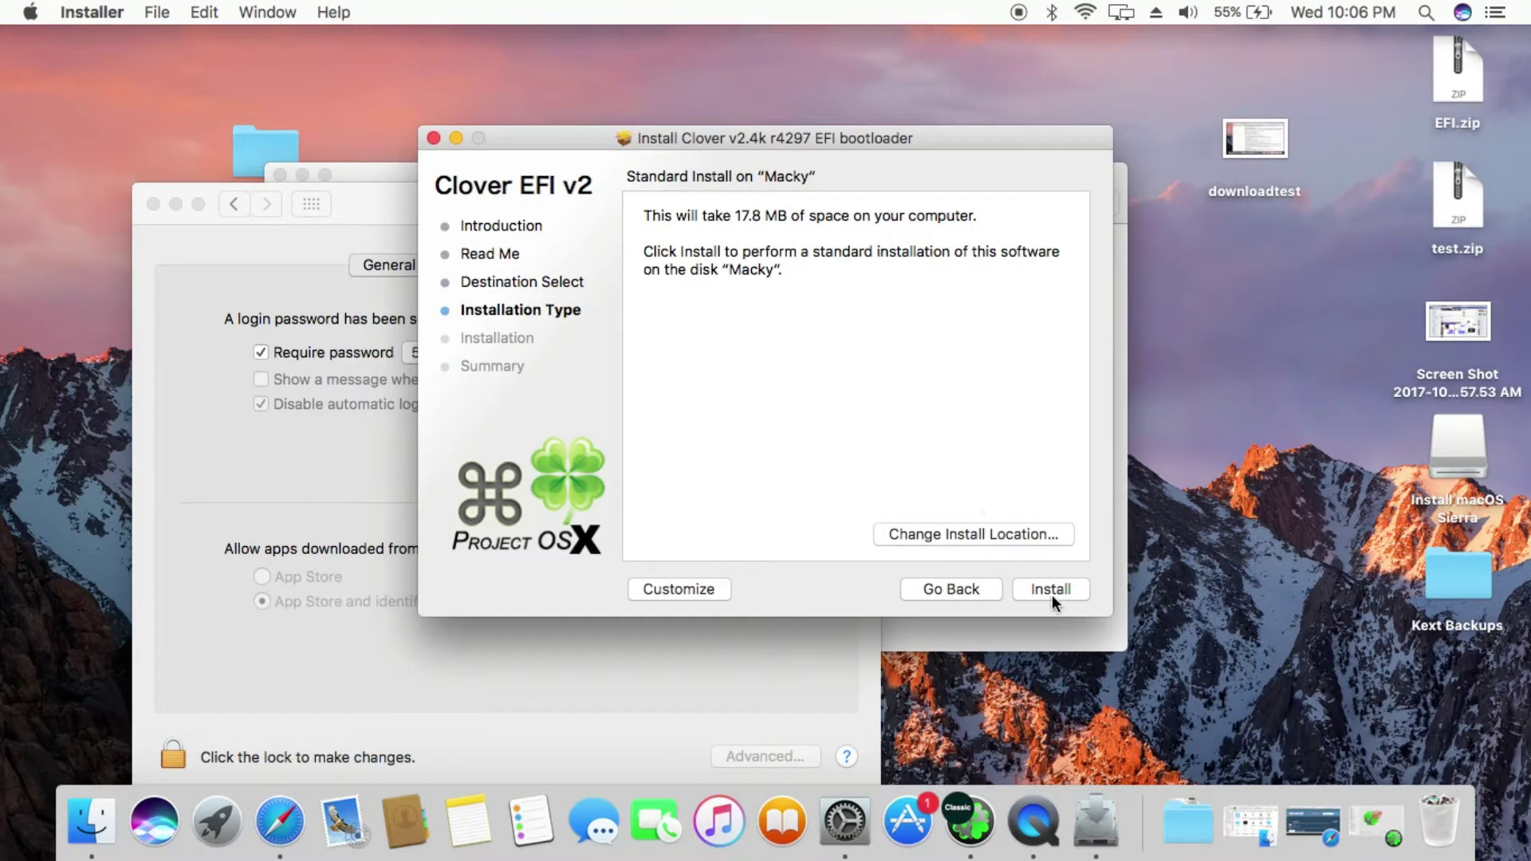
click(655, 596)
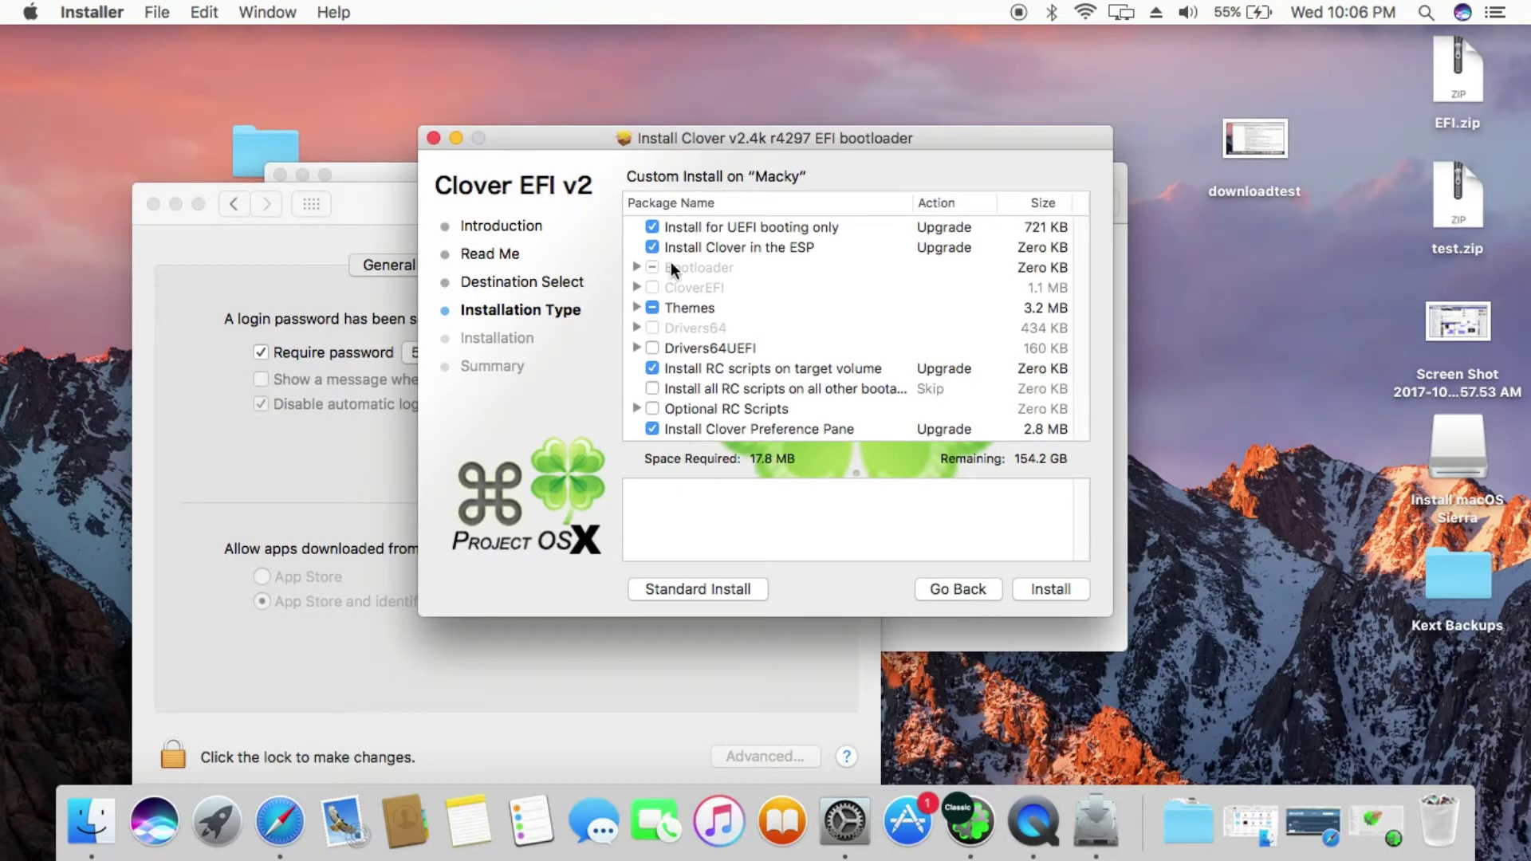
- Inspect the Bootloader, Themes and Drivers64UEFI package groups in the custom list
click(688, 332)
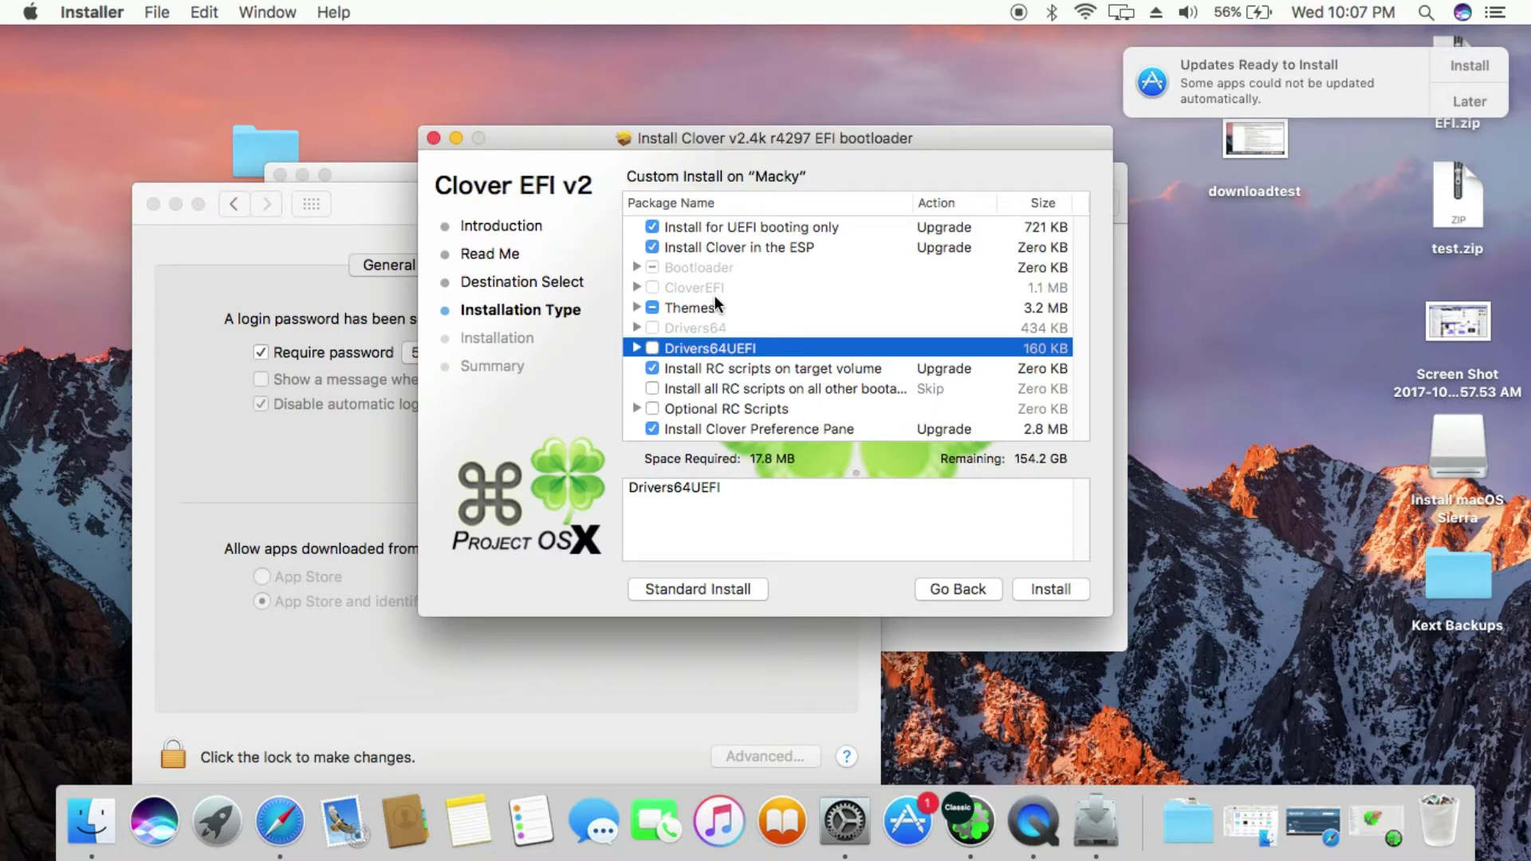
click(636, 266)
click(636, 266)
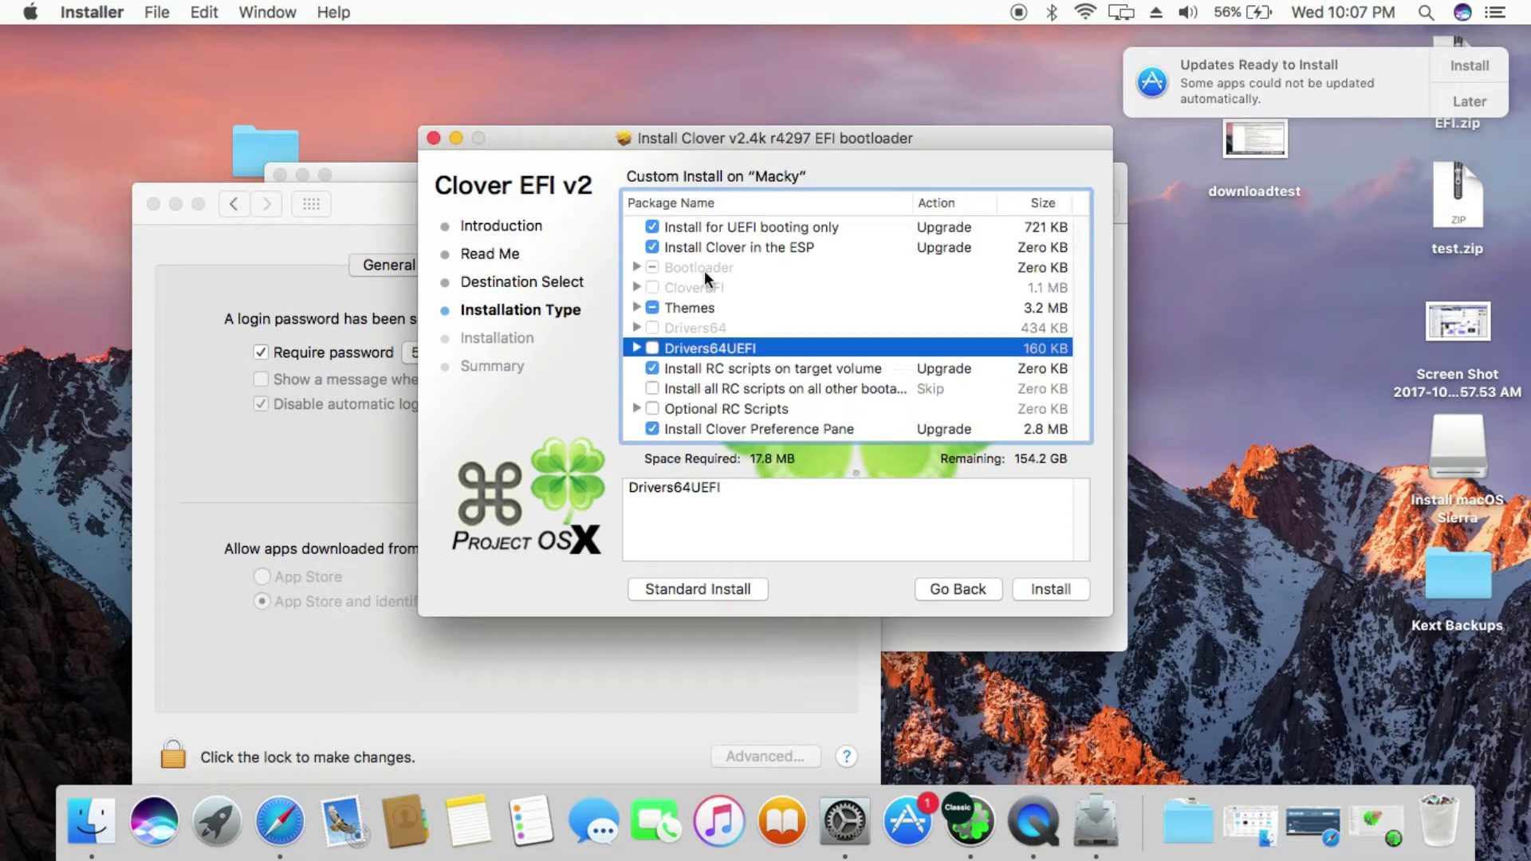
click(705, 271)
click(636, 307)
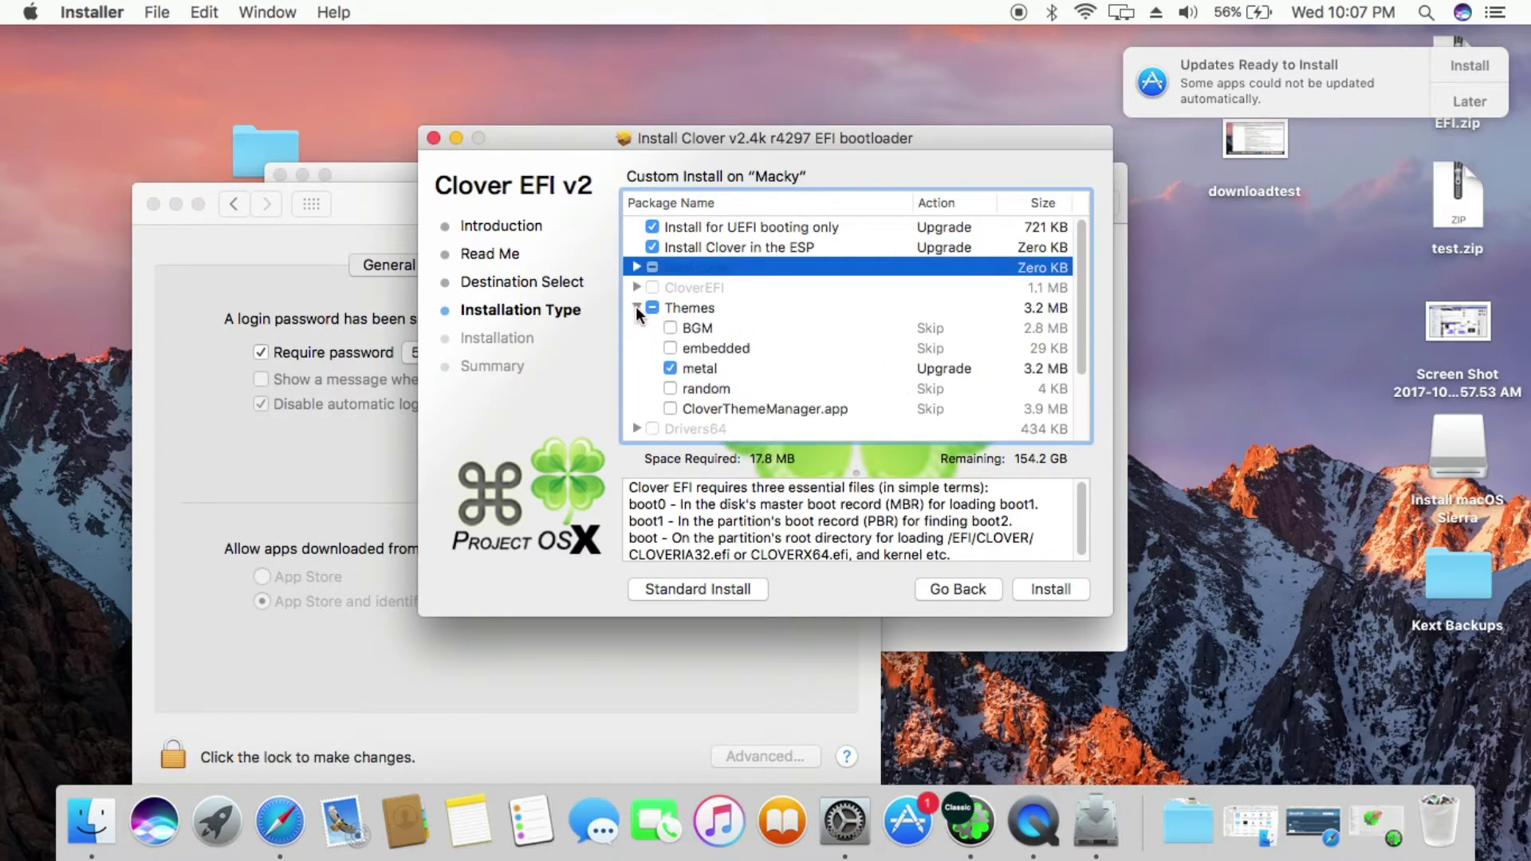
click(636, 307)
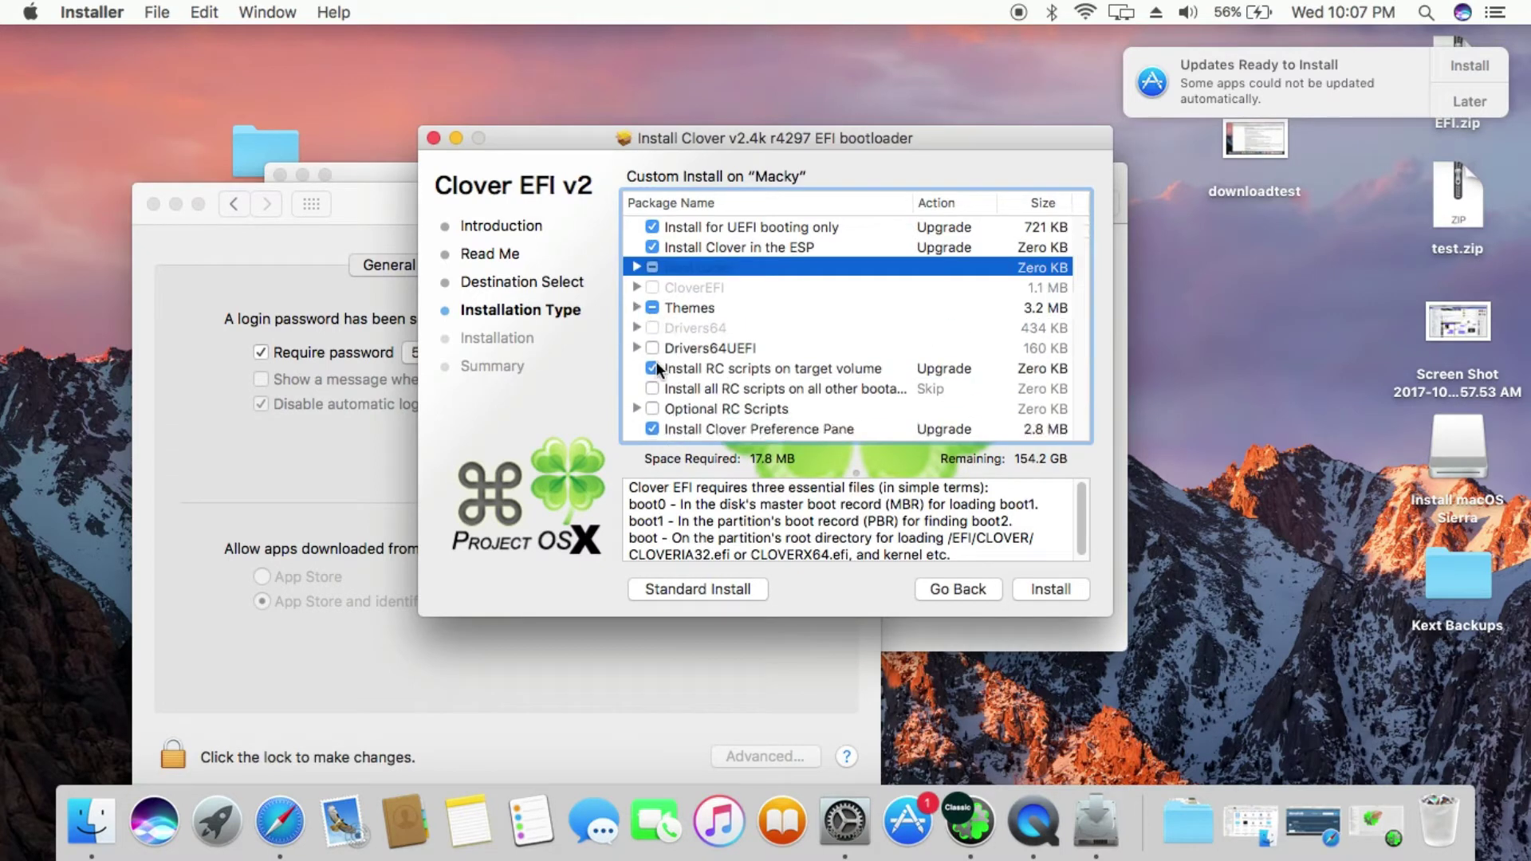
click(636, 347)
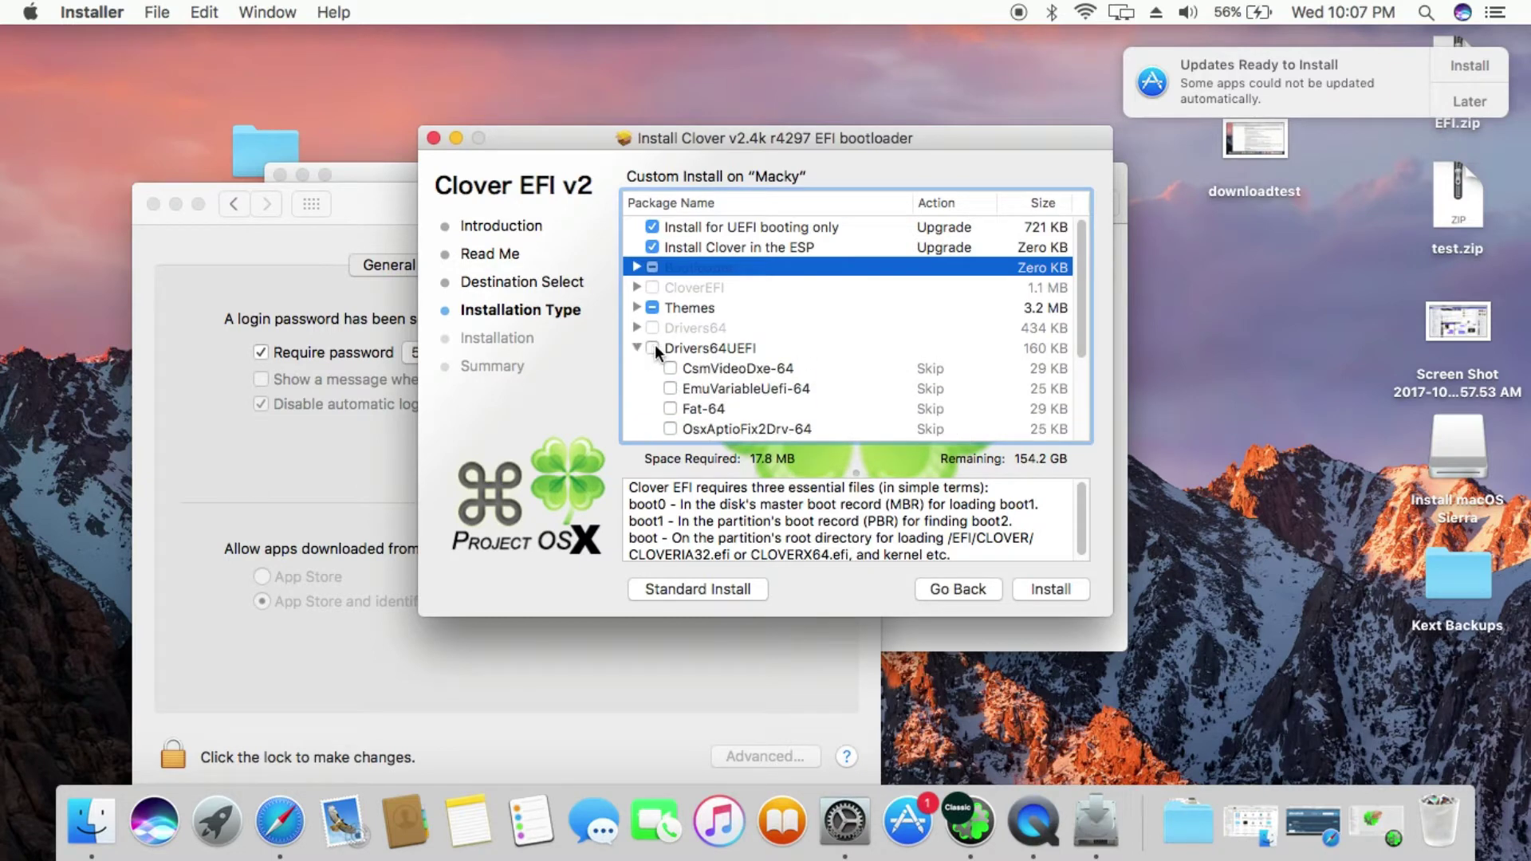
click(651, 348)
click(635, 349)
click(636, 349)
- Tick OsxAptioFix2Drv-64 and OsxAptioFixDrv-64 under Drivers64UEFI
scroll(684, 389, down, 3)
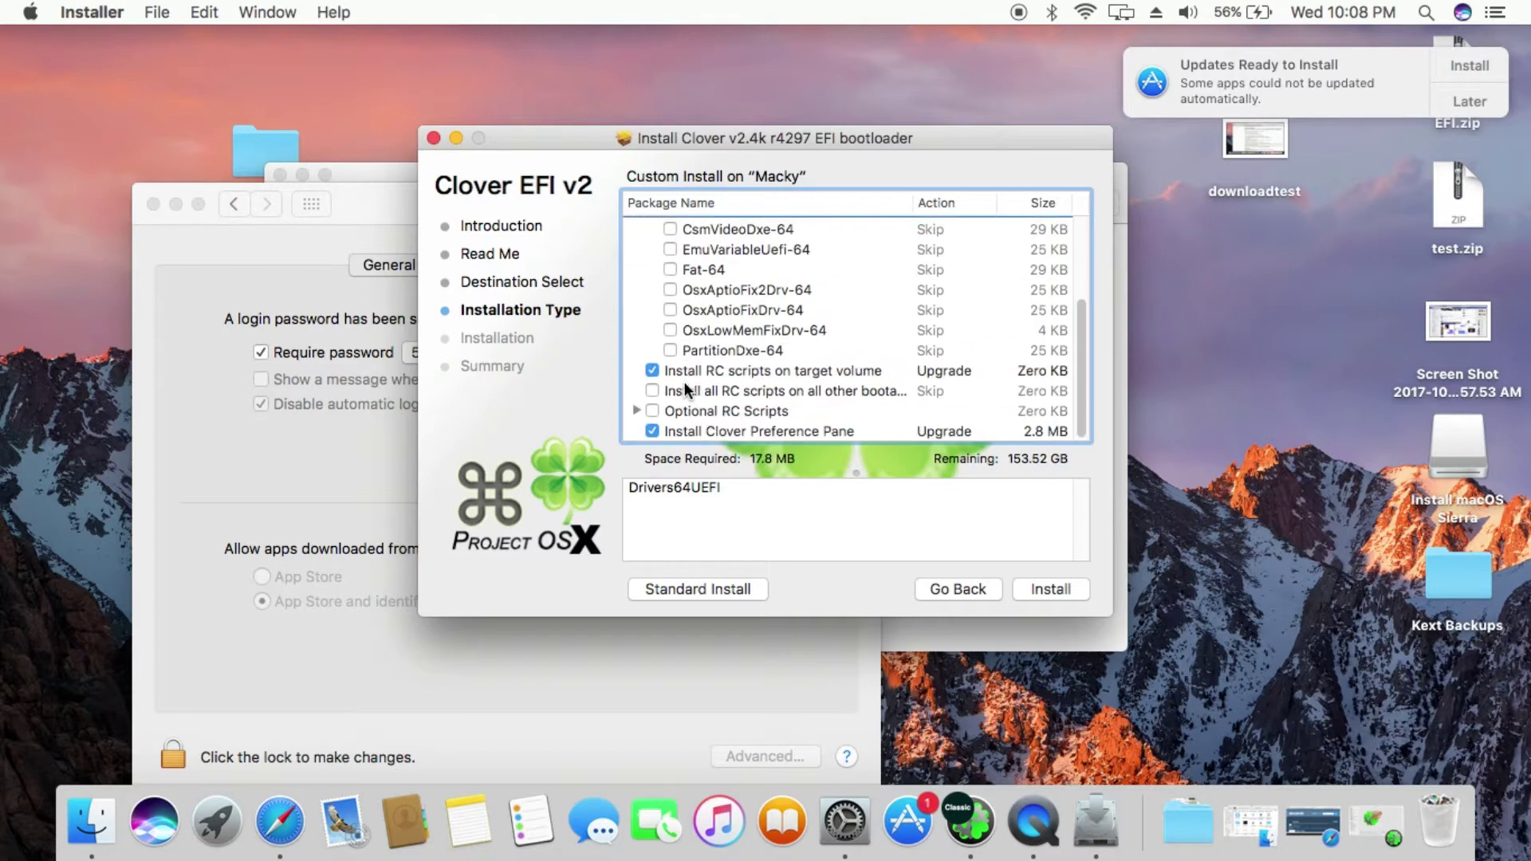
scroll(715, 337, up, 3)
scroll(756, 347, down, 3)
click(671, 289)
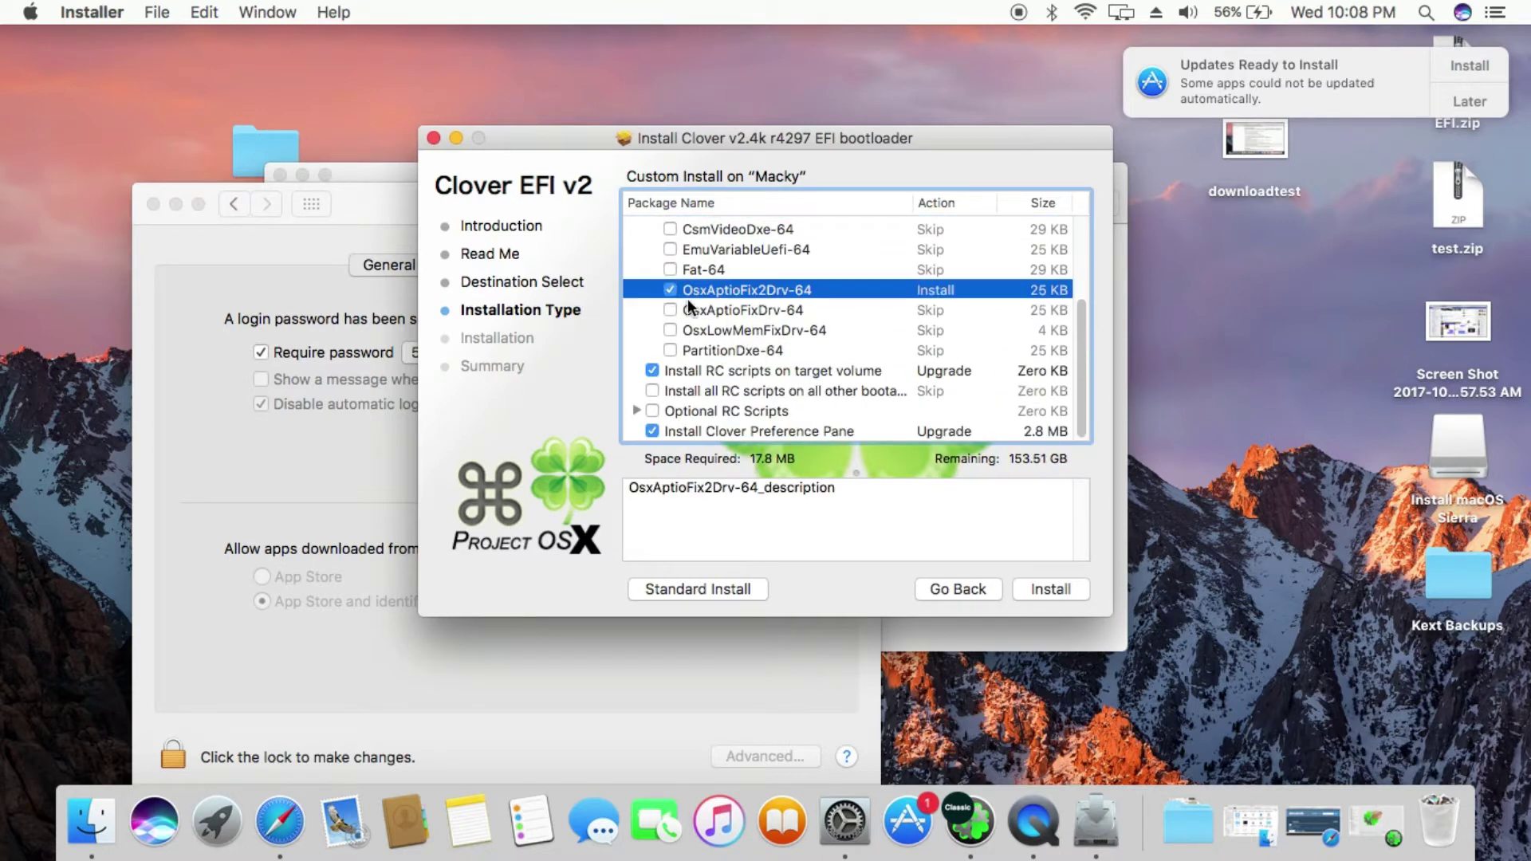
click(671, 310)
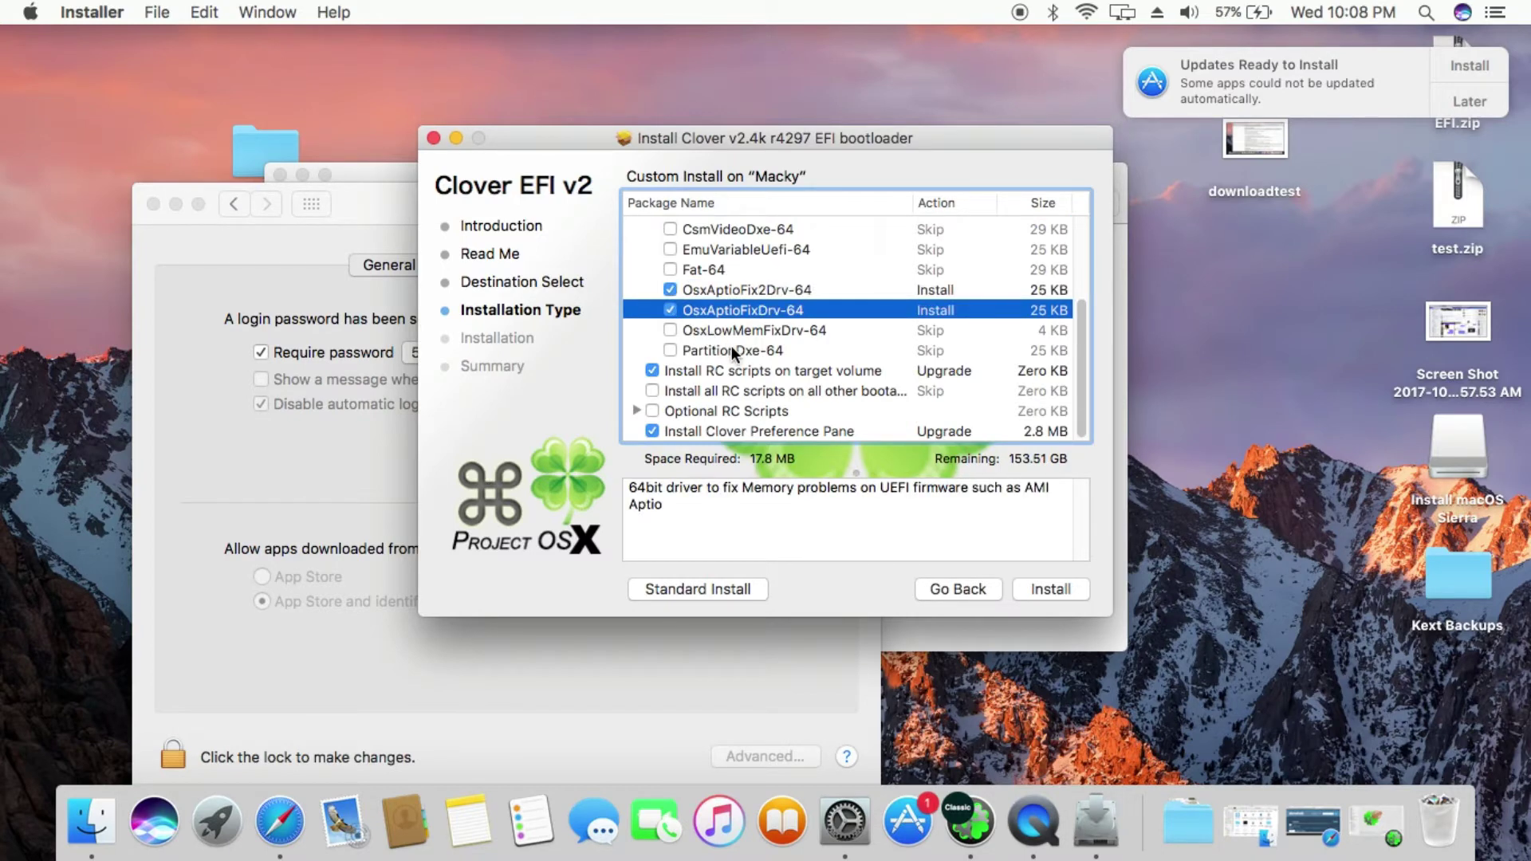
- Review the Optional RC Scripts, RC scripts on target volume and Clover Preference Pane packages
scroll(731, 346, up, 3)
scroll(731, 346, down, 3)
click(636, 409)
scroll(668, 405, down, 1)
click(634, 390)
click(691, 370)
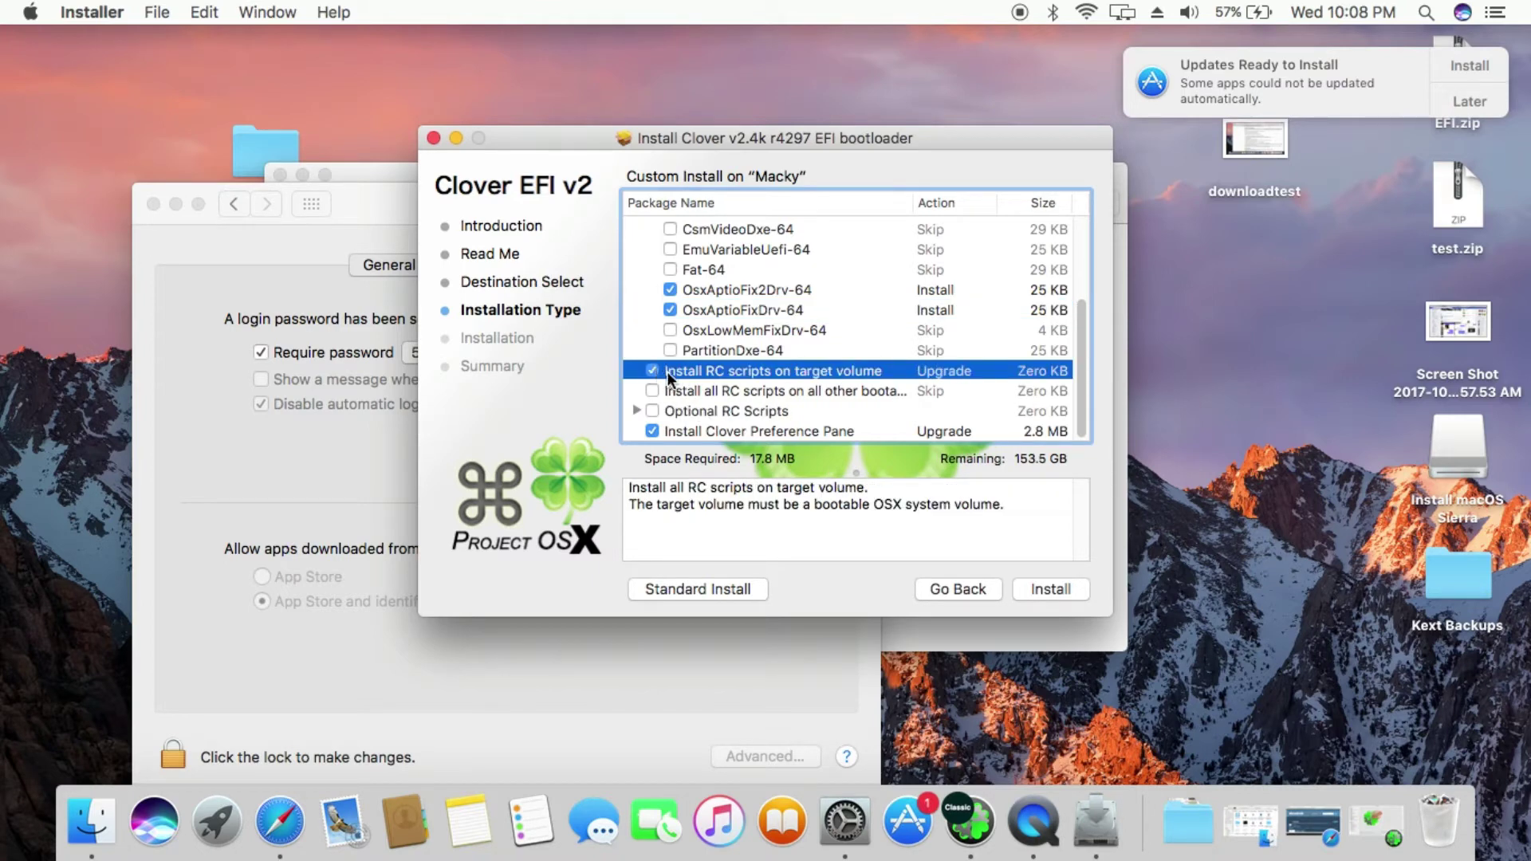
click(686, 429)
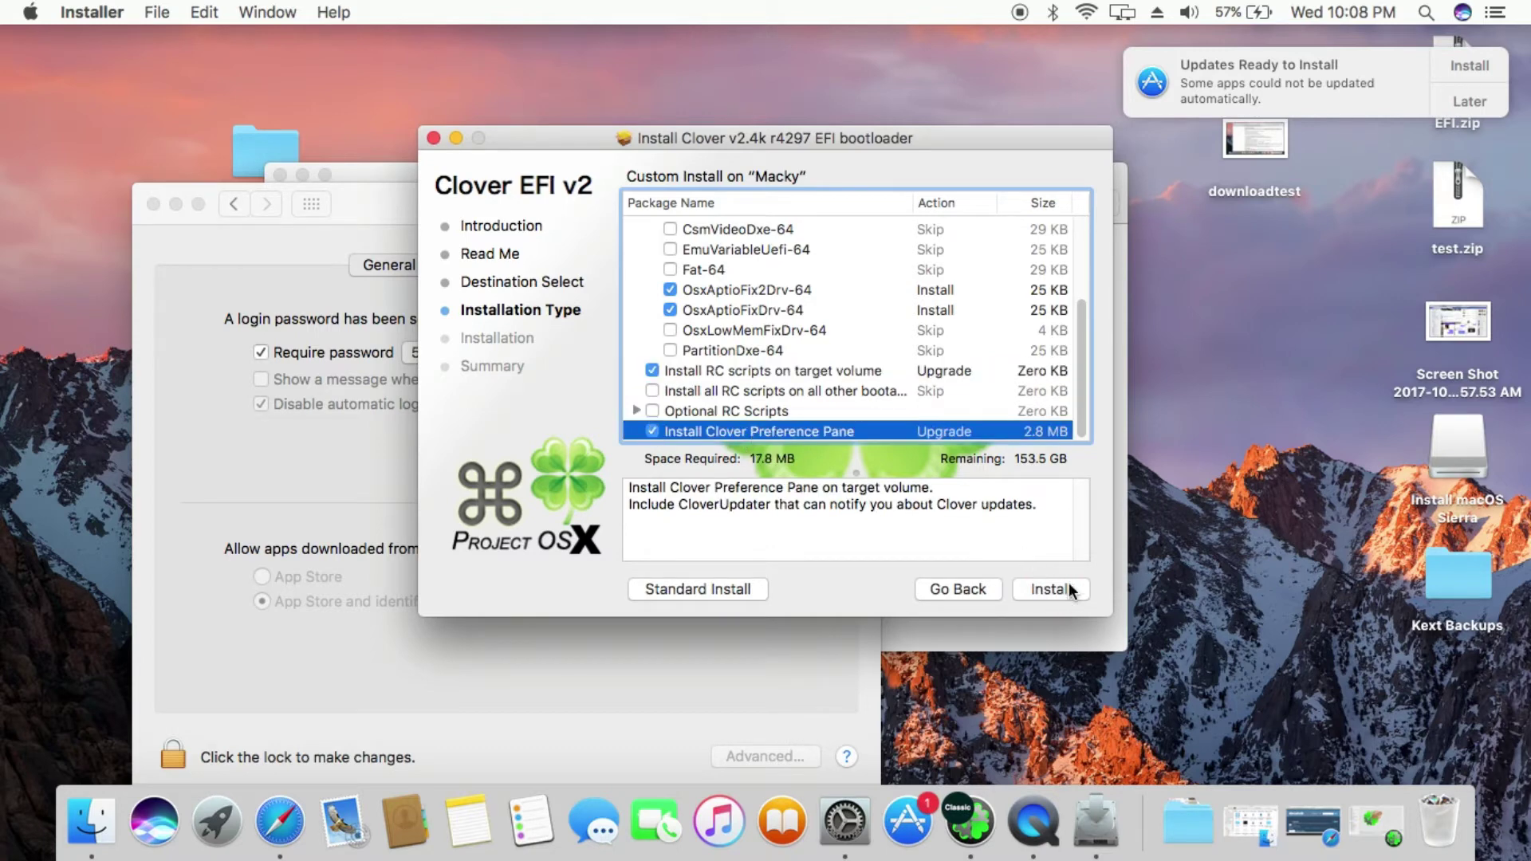
- Close the Clover installer, Security & Privacy and Clover_v2 windows, then restart the Mac
click(435, 139)
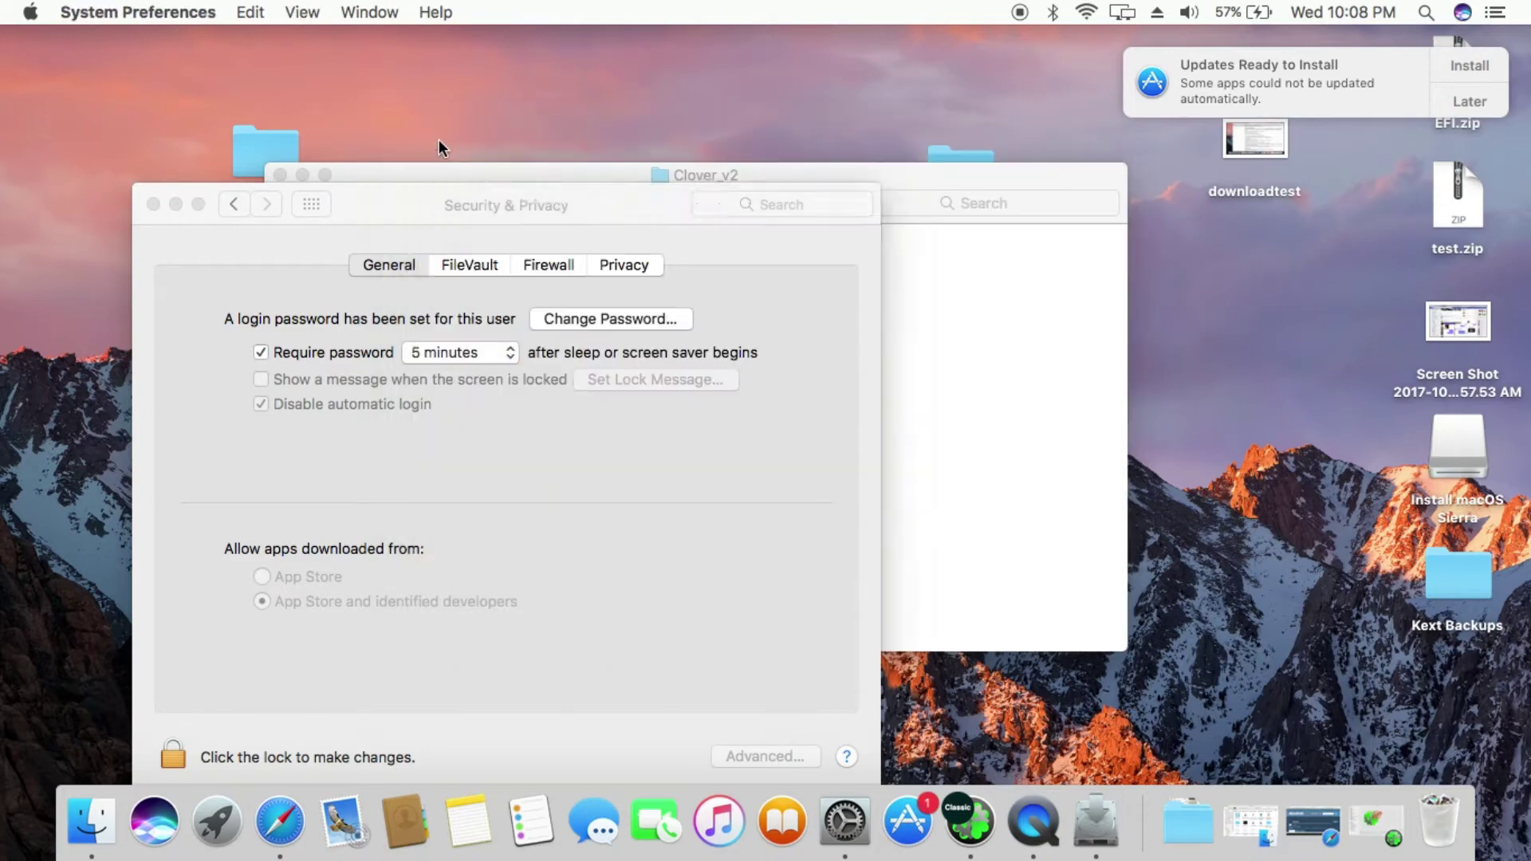
click(153, 204)
click(282, 175)
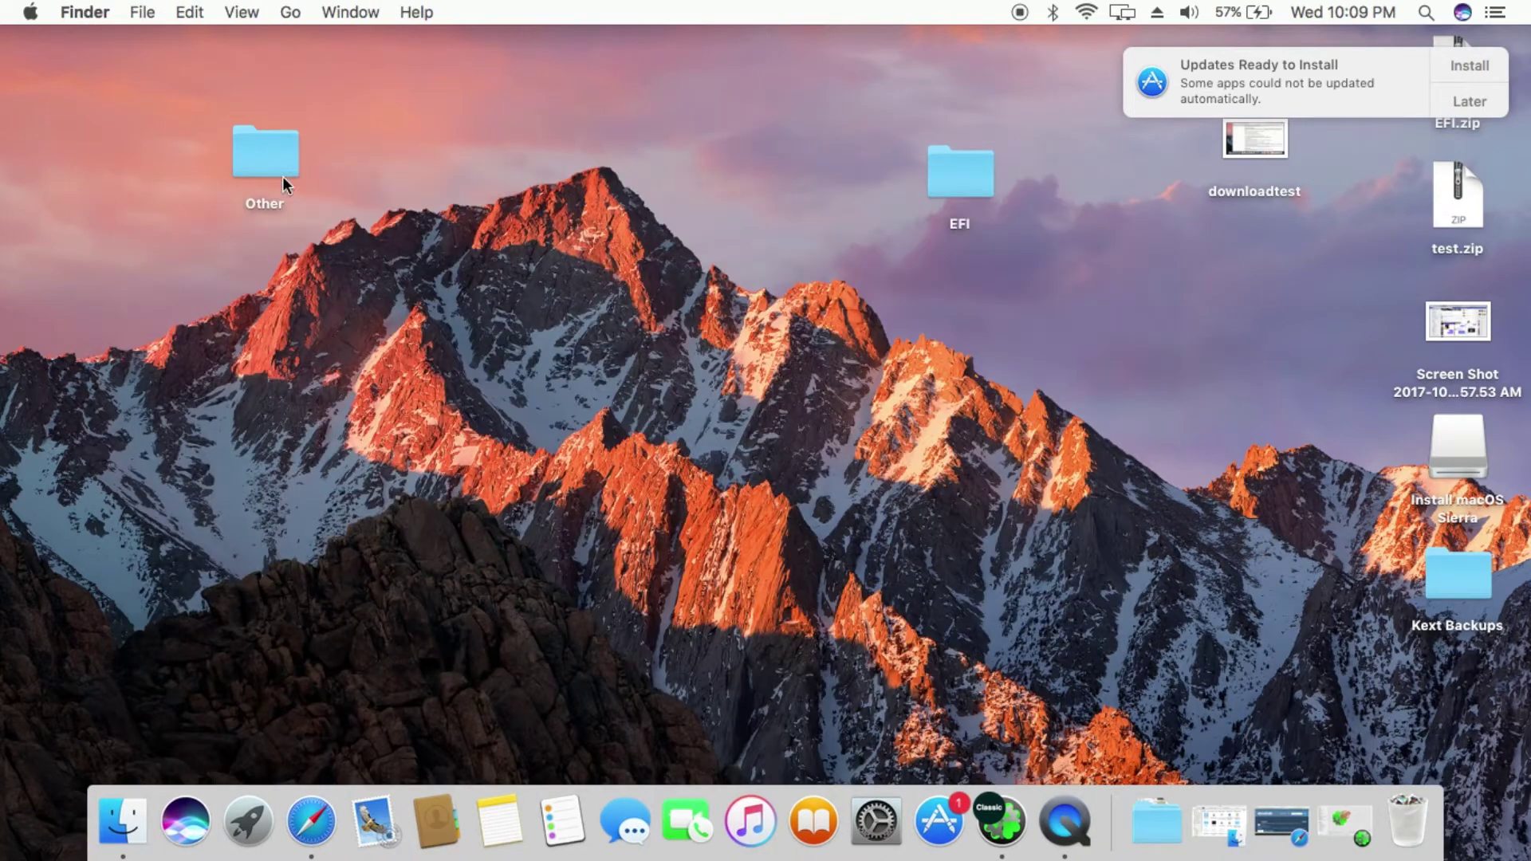
click(26, 11)
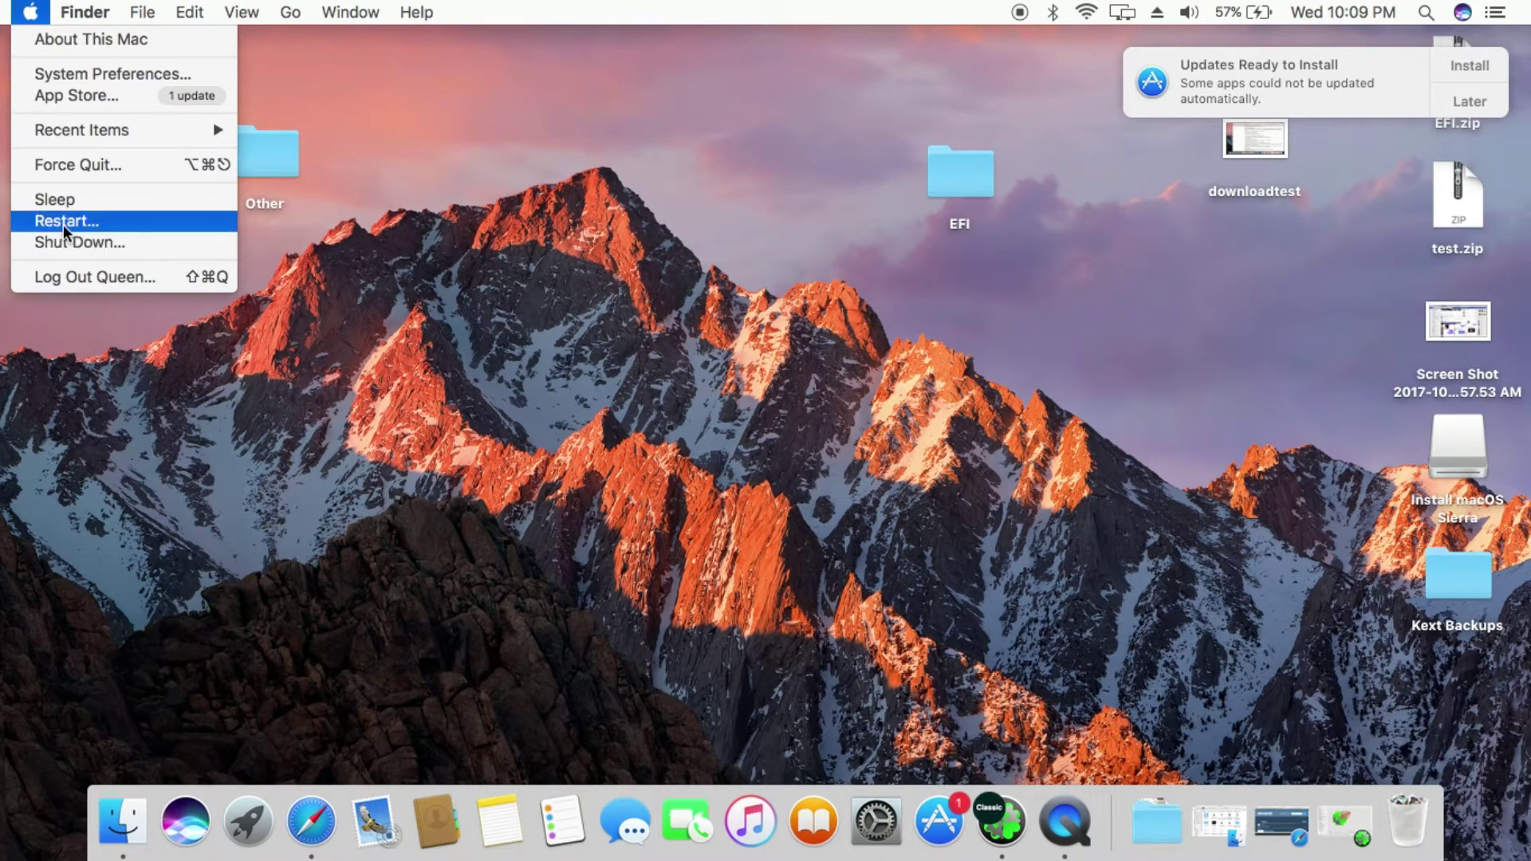
click(64, 222)
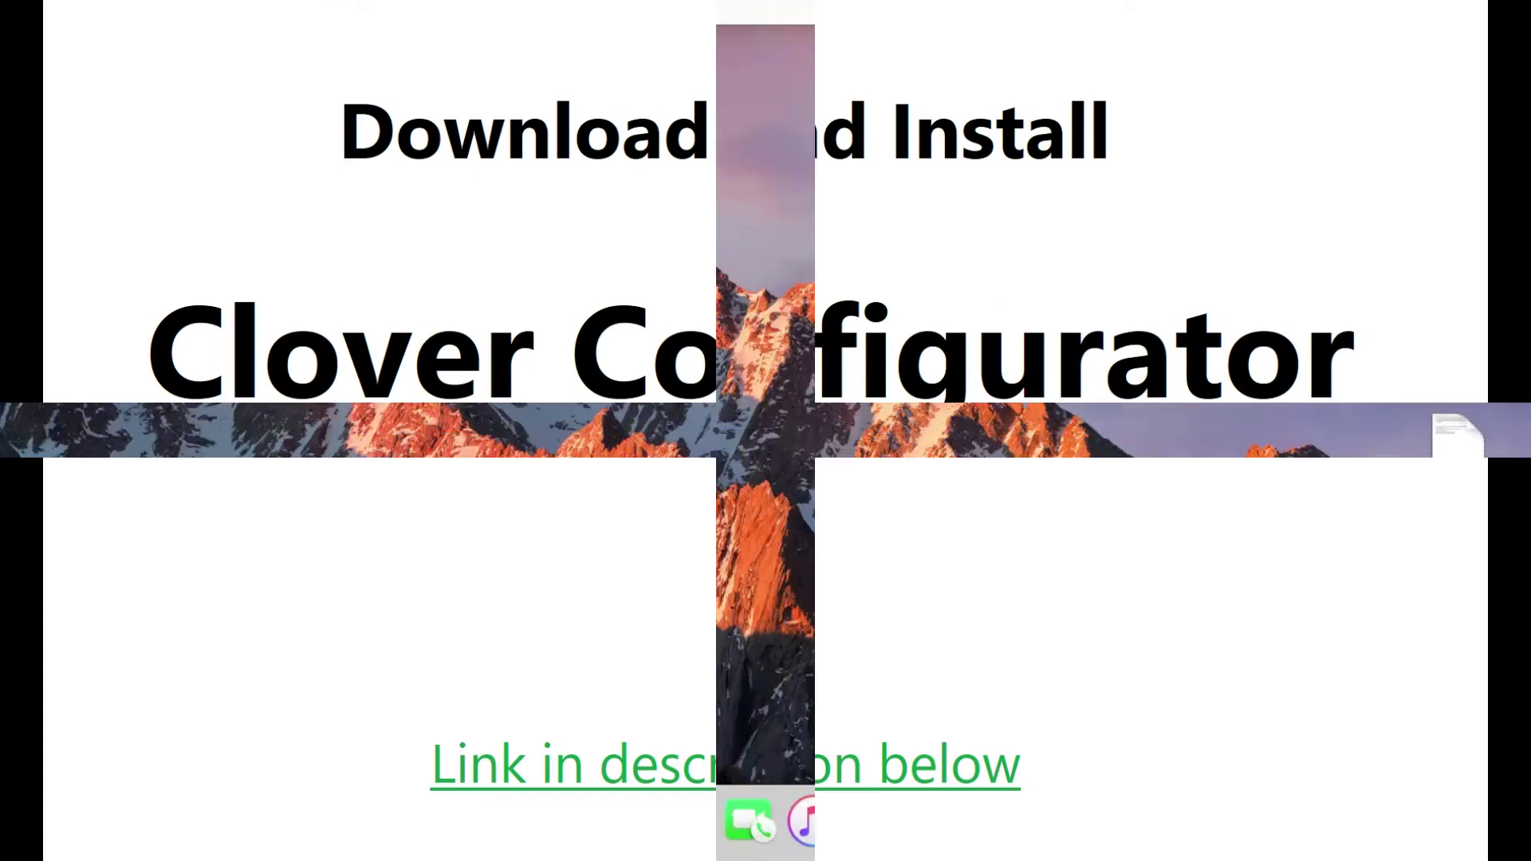
- Try launching Clover Configurator from recent downloads and dismiss the unidentified-developer warning
click(1142, 815)
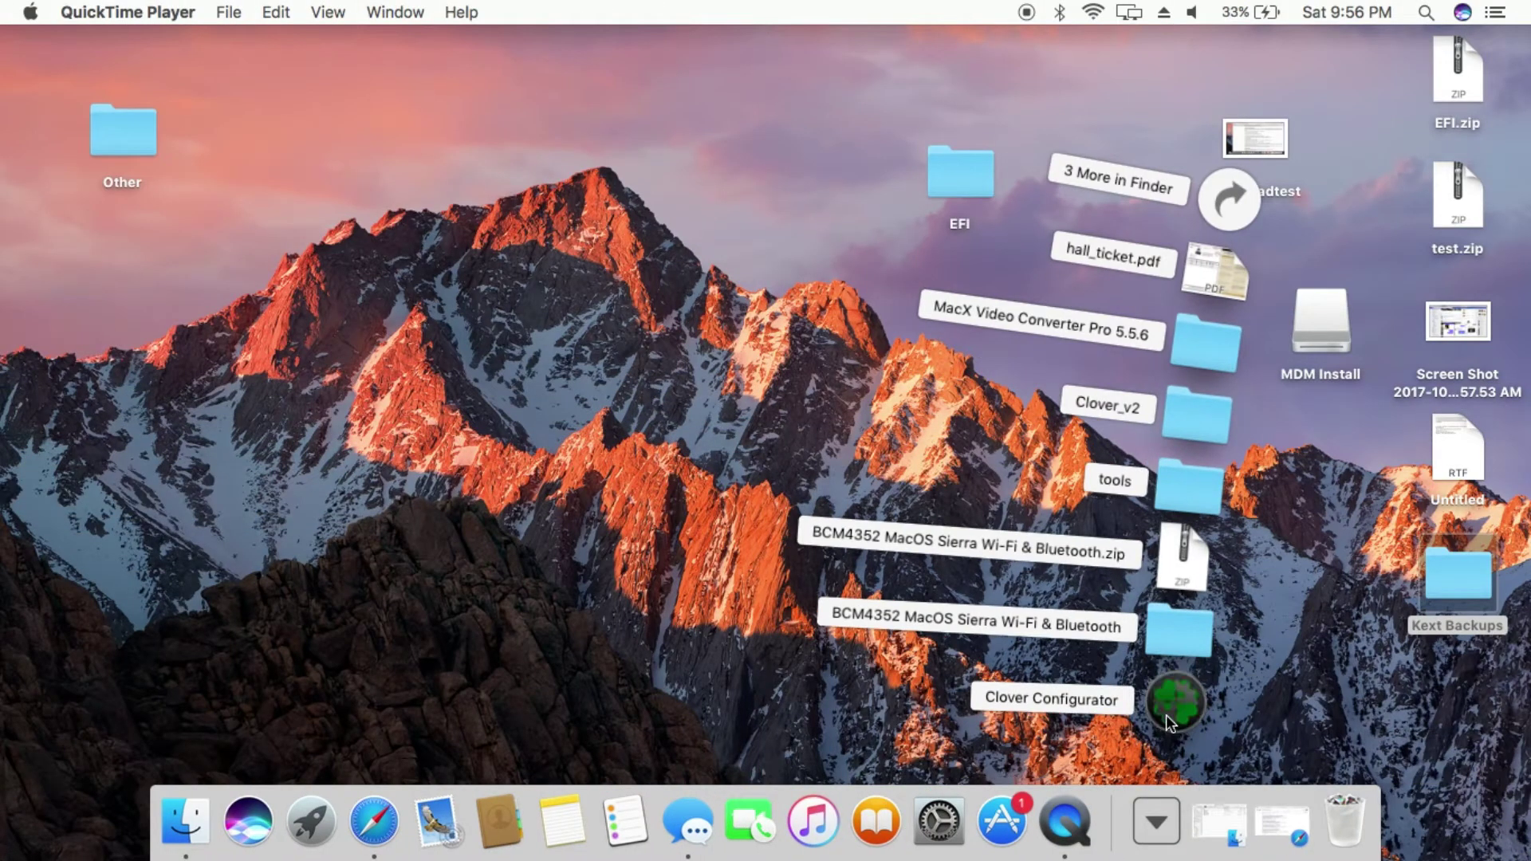
click(1165, 702)
click(933, 349)
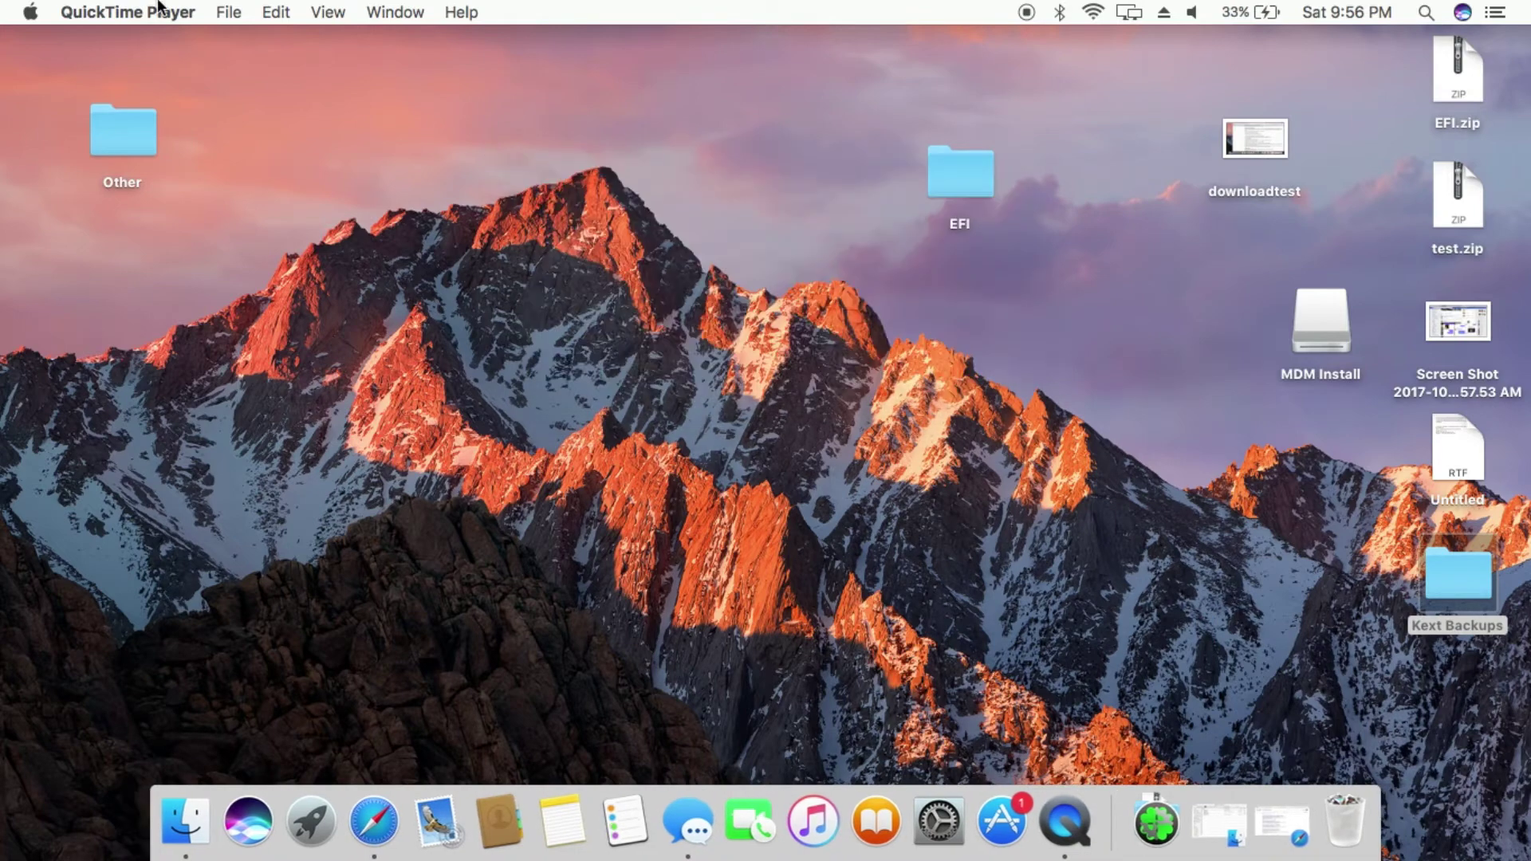
- Unblock Clover Configurator in Security & Privacy, launch it, and show the Mount EFI tools
click(31, 11)
click(46, 69)
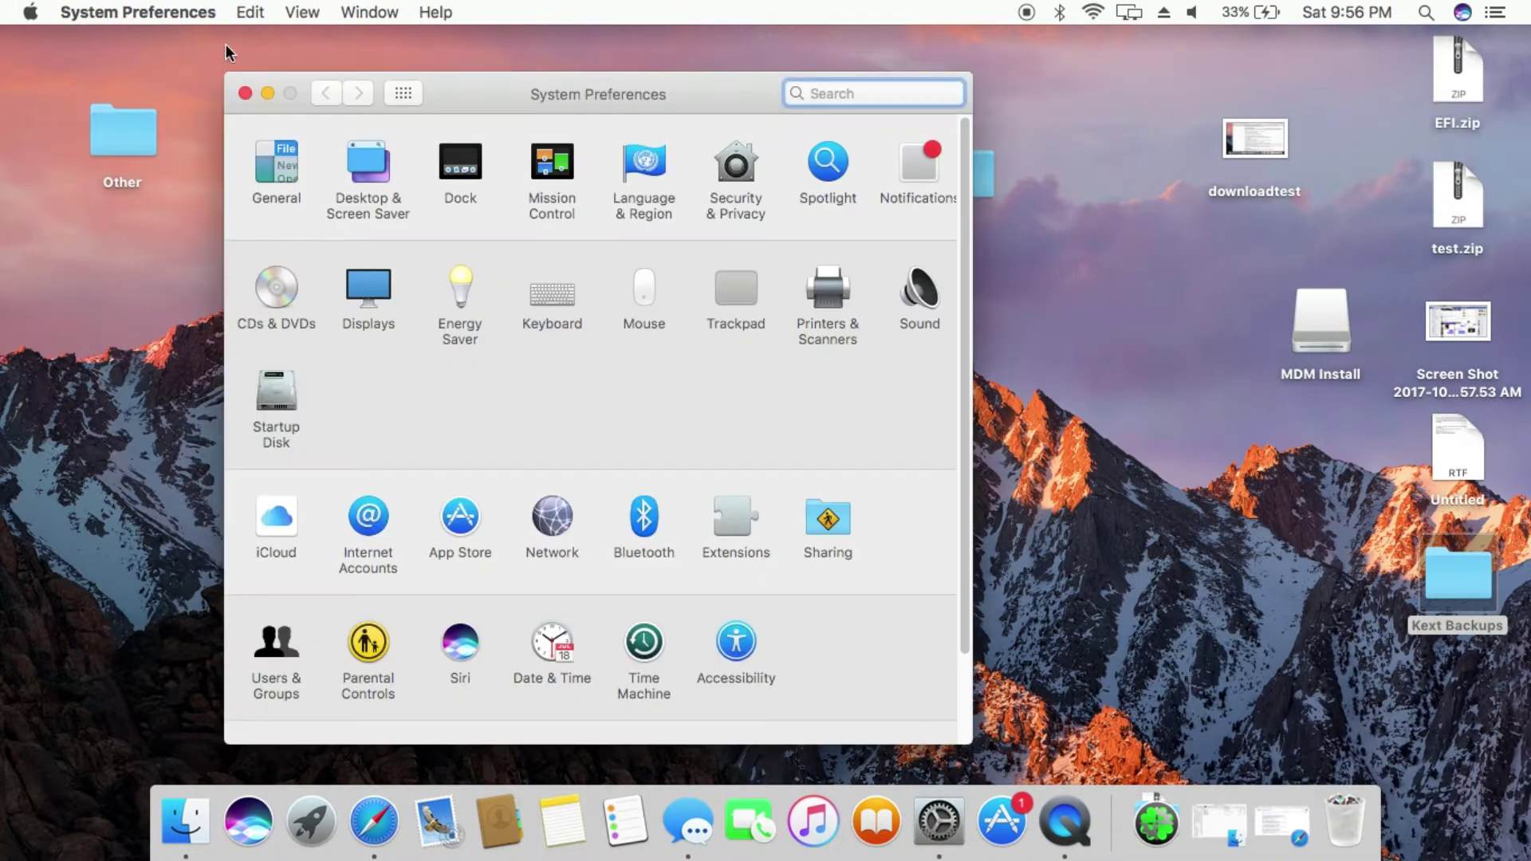
click(738, 168)
click(825, 518)
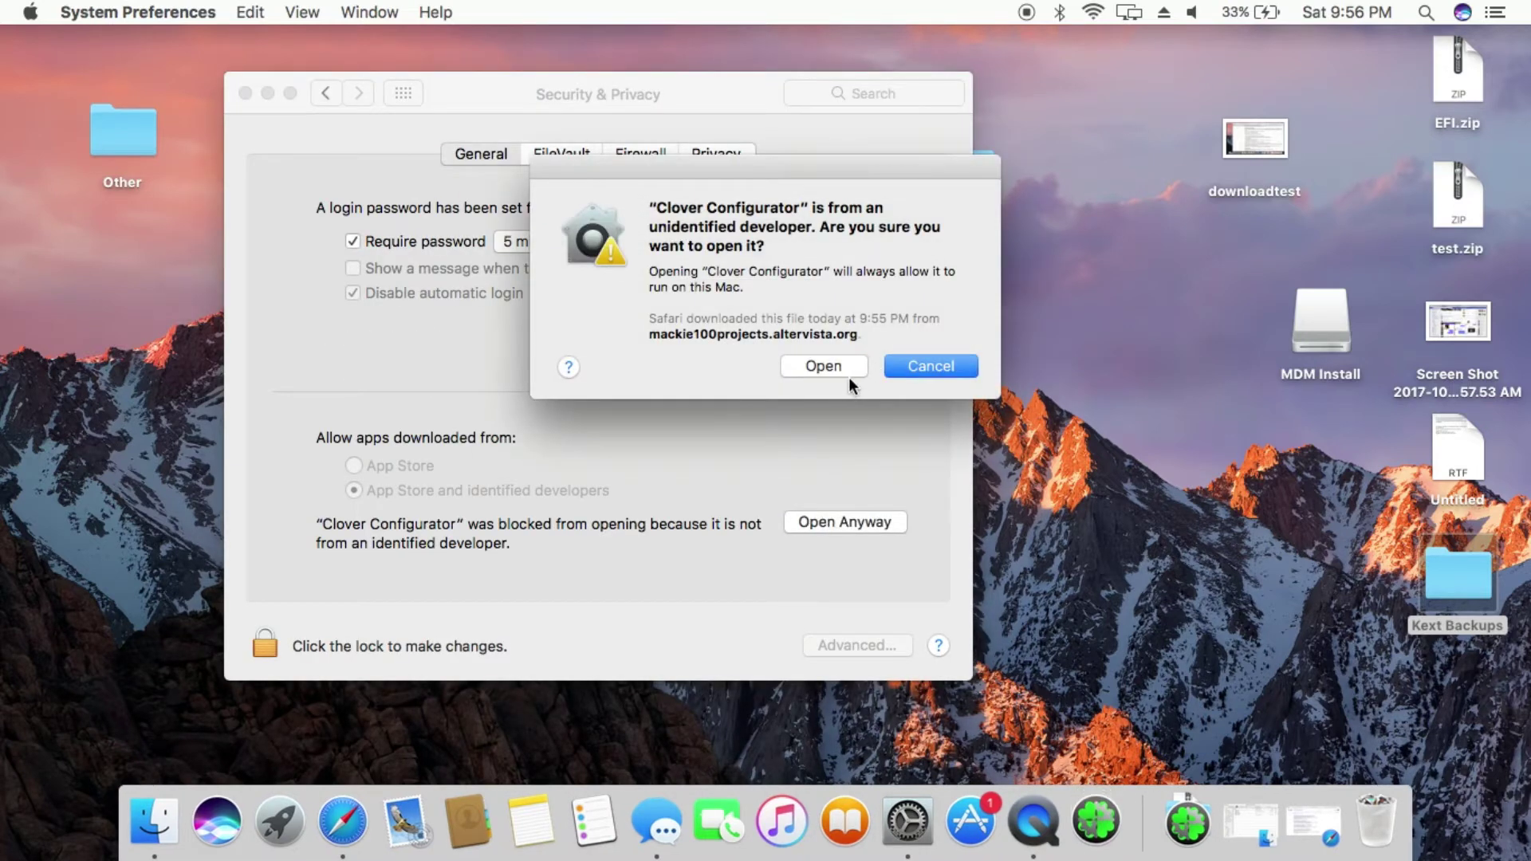
click(841, 367)
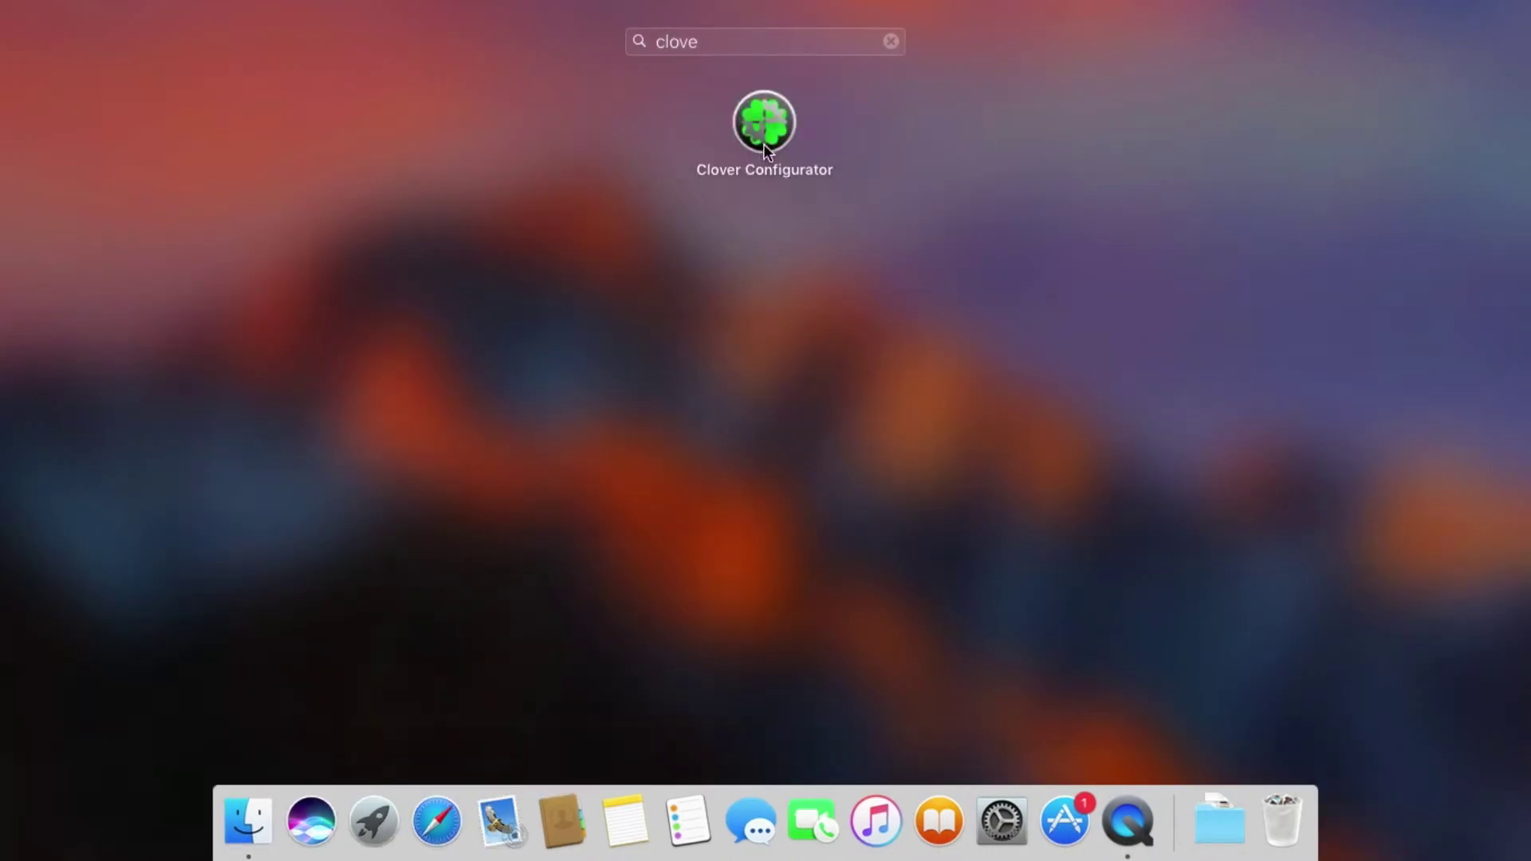
click(763, 143)
click(251, 440)
- Mount and open the hard disk's and the USB's EFI partitions in side-by-side Finder windows
click(1399, 538)
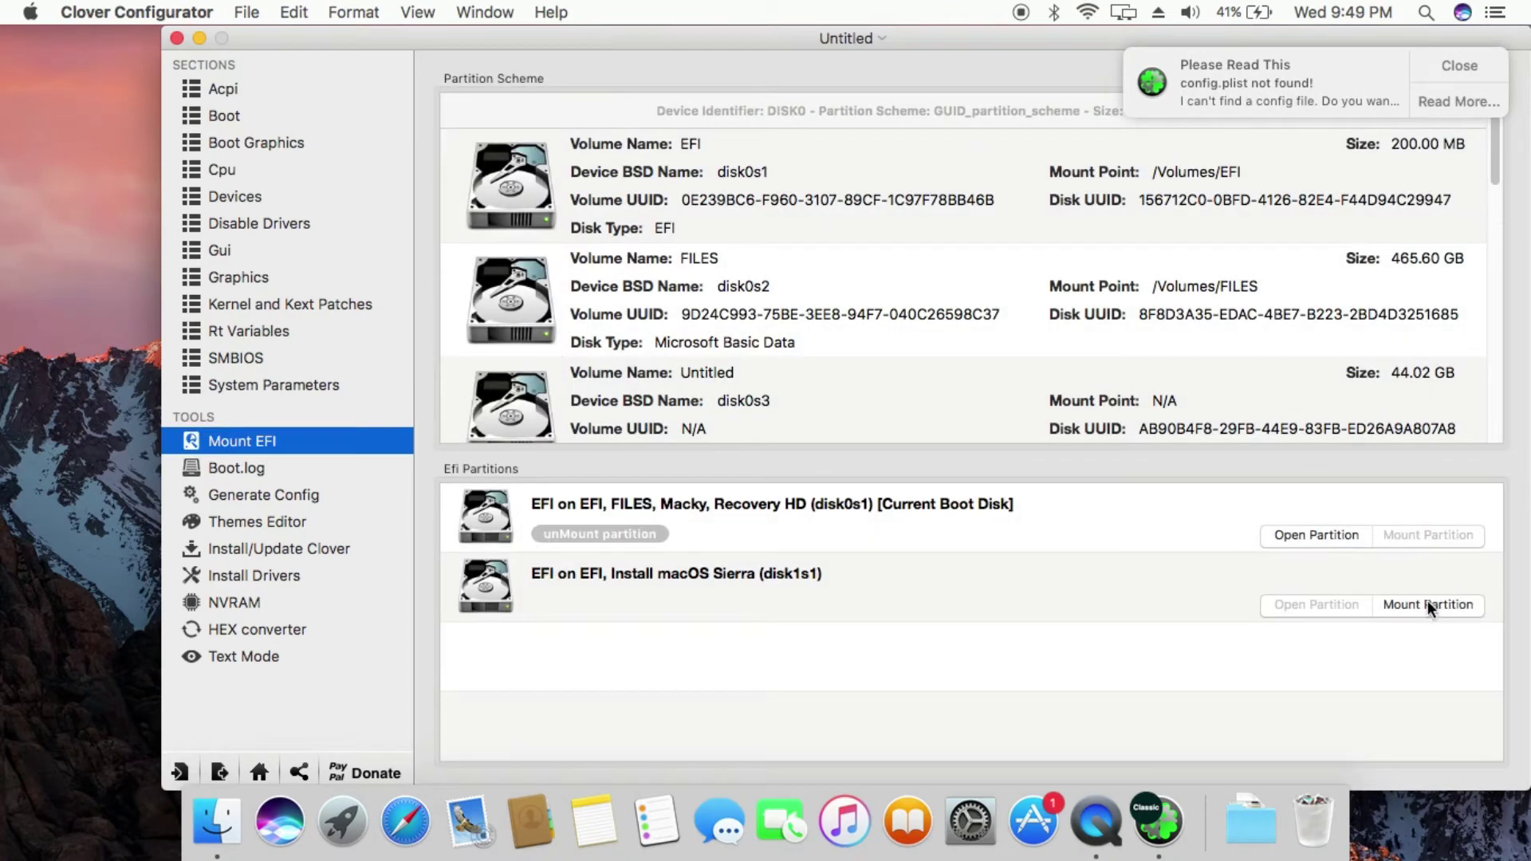
click(1291, 534)
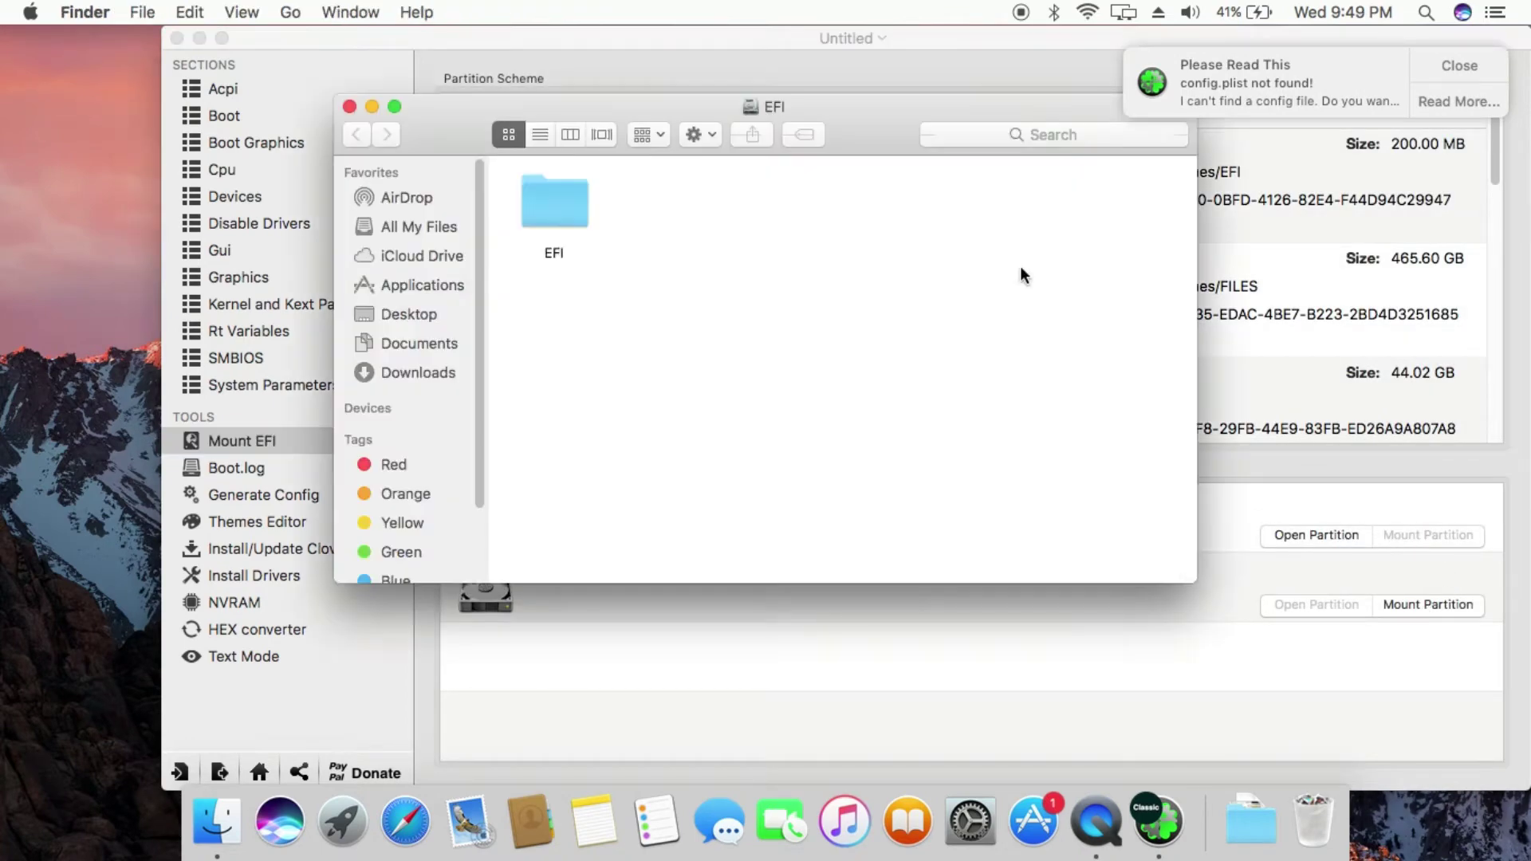
drag(821, 108, 572, 59)
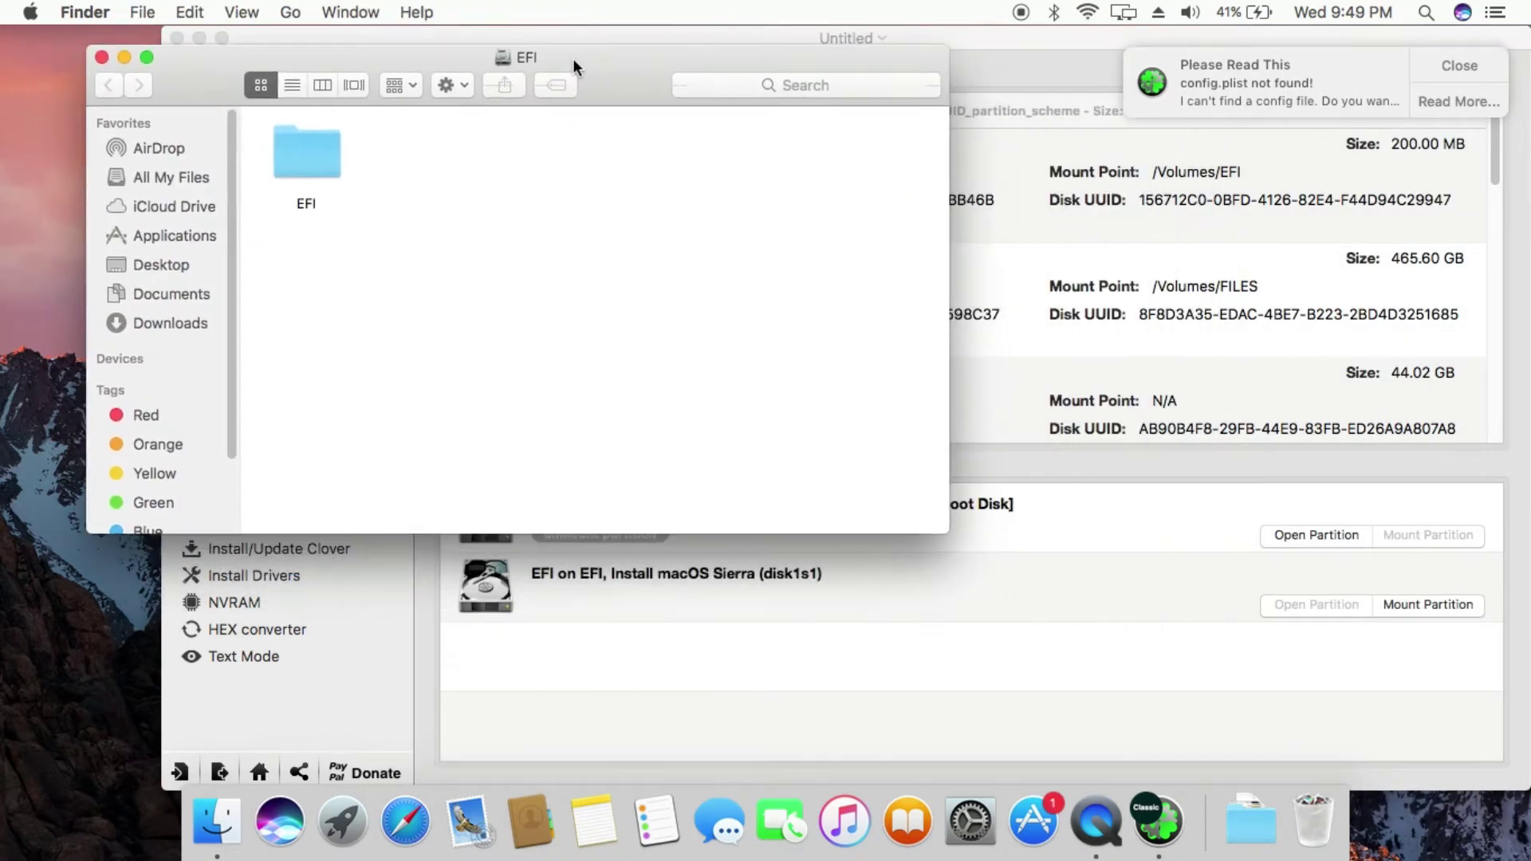
click(1408, 606)
click(1298, 609)
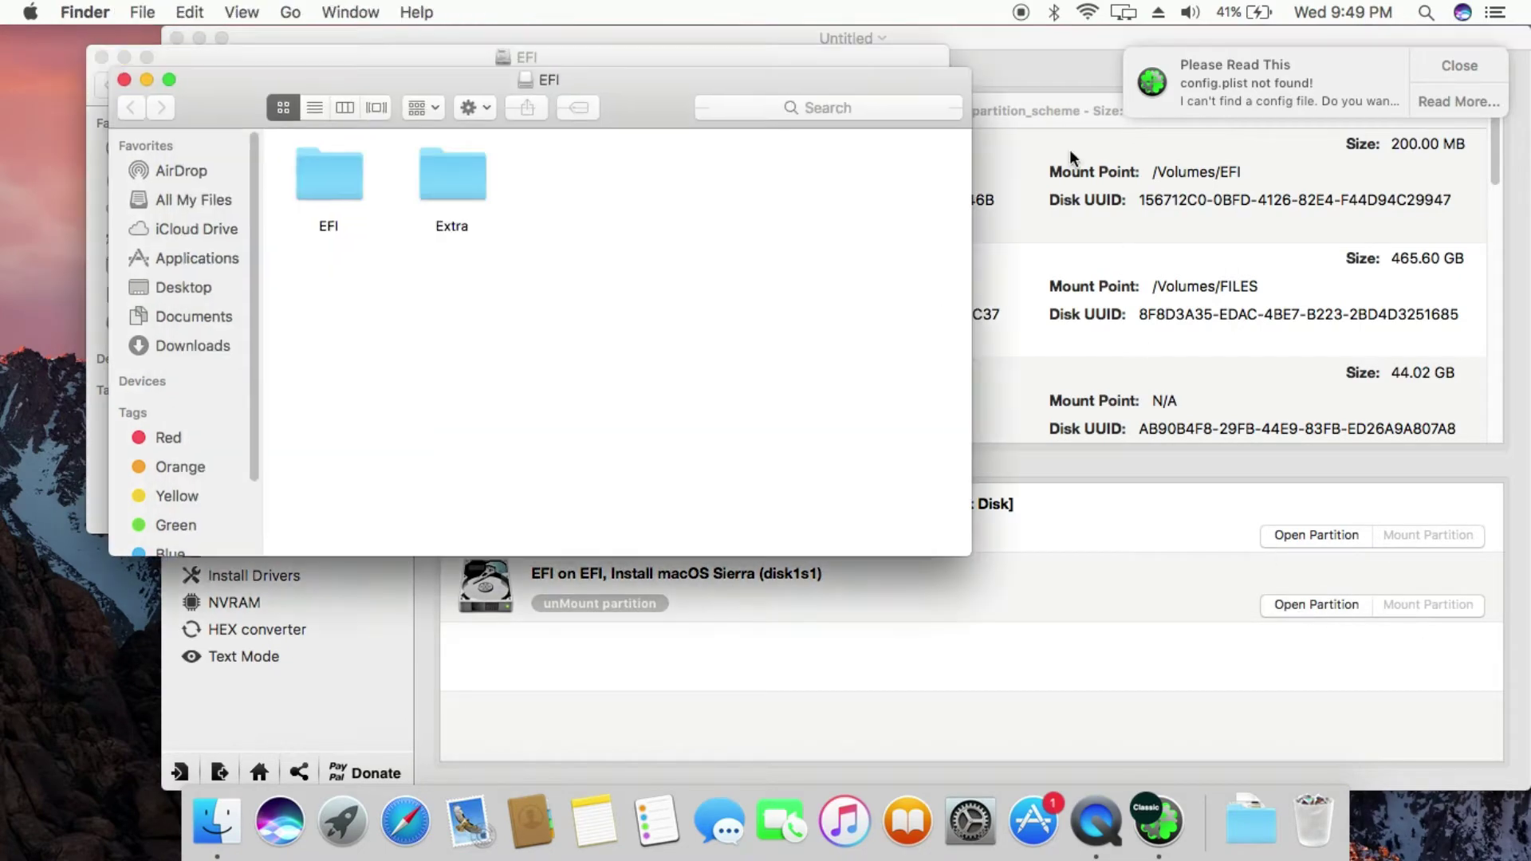
click(1055, 104)
click(198, 38)
drag(213, 85, 860, 189)
- Navigate the USB window to EFI > CLOVER > kexts > Other and the hard disk window to EFI > CLOVER
double_click(973, 270)
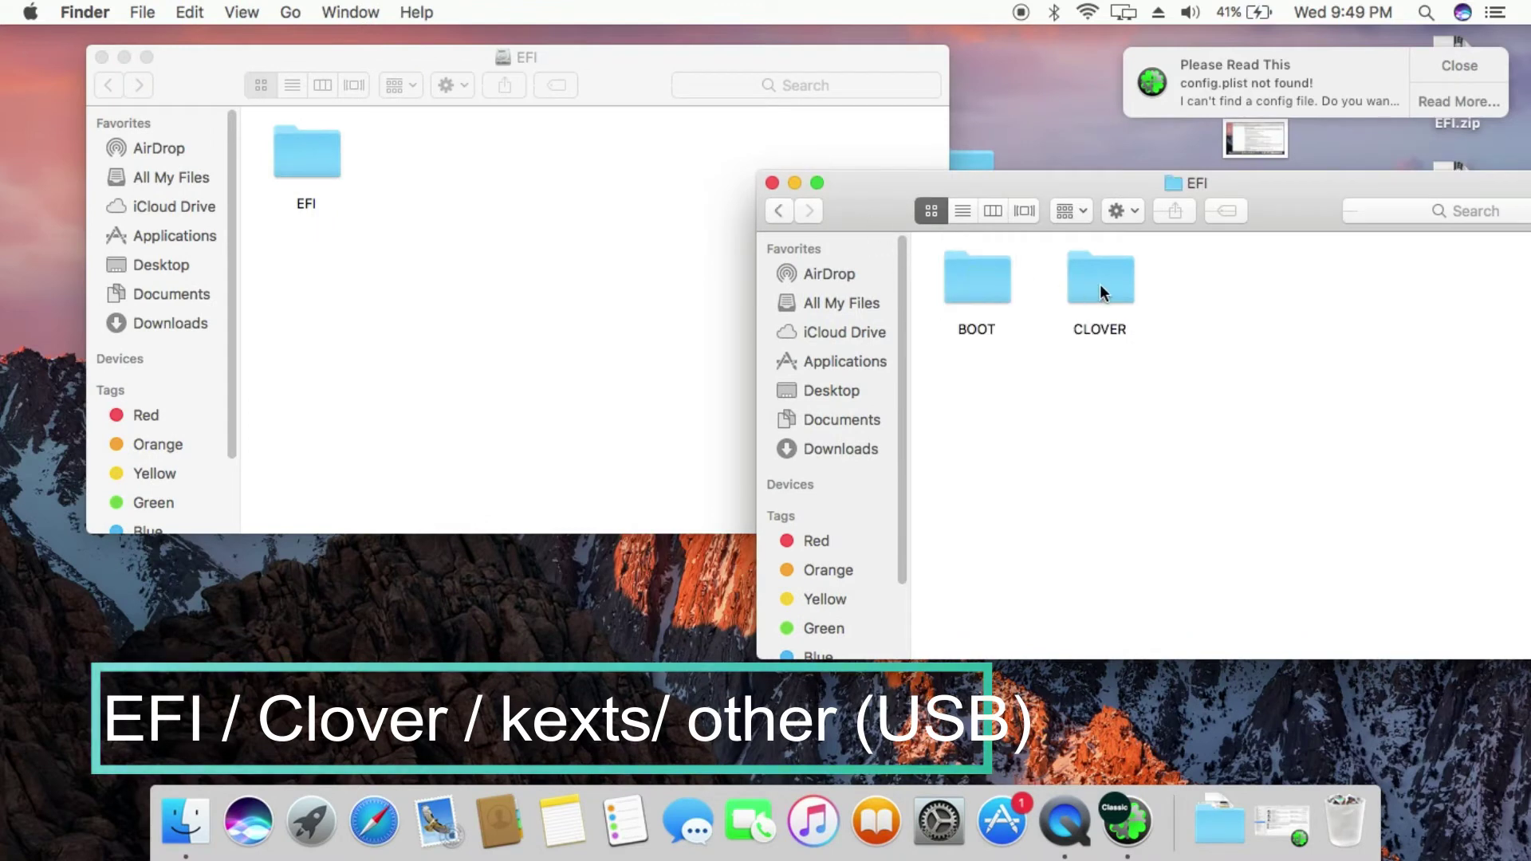
double_click(1102, 292)
double_click(1464, 403)
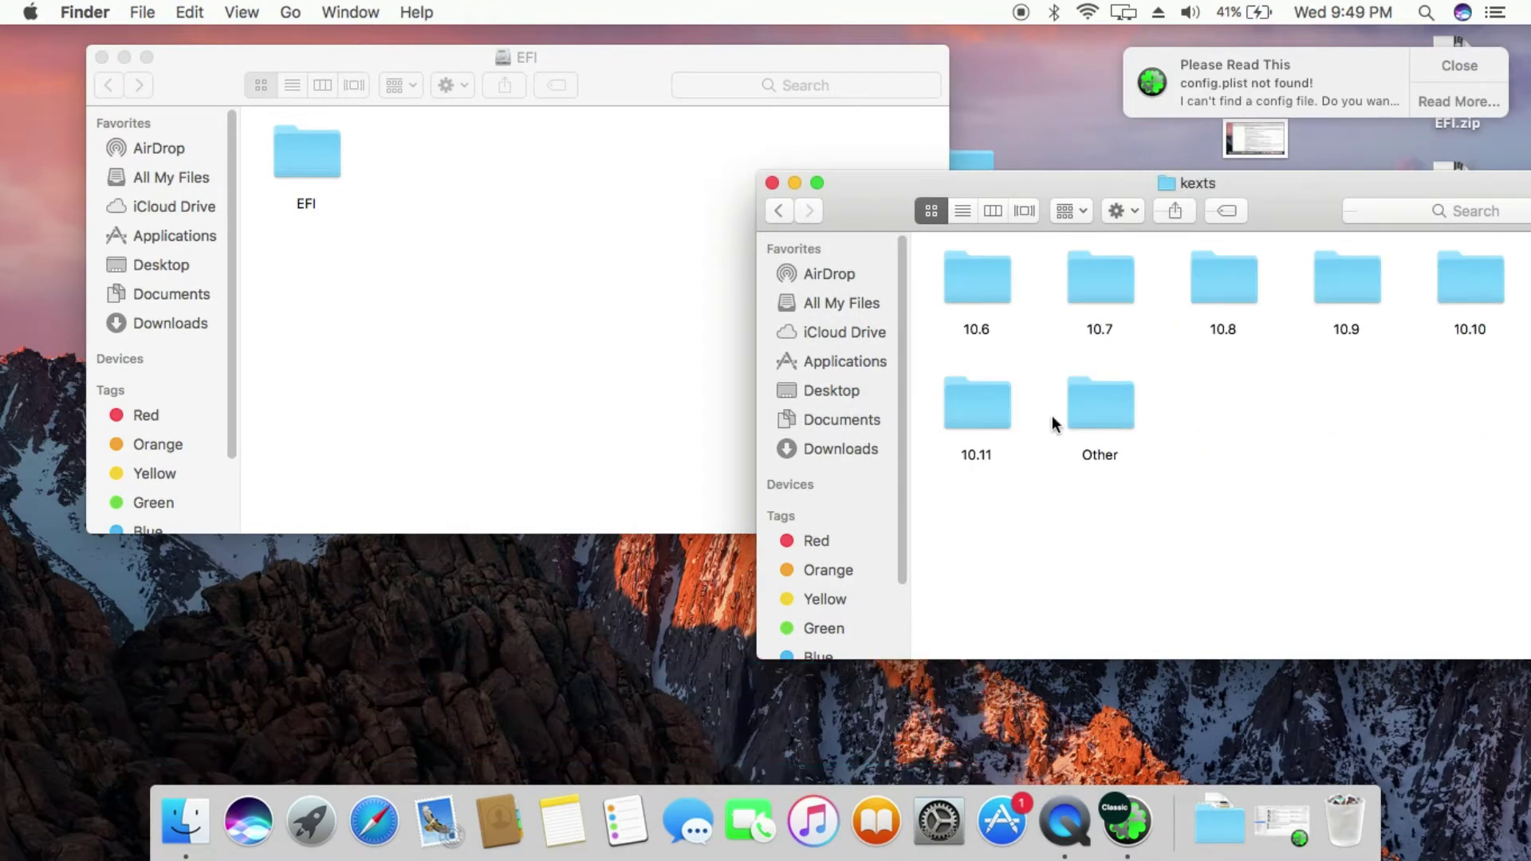
double_click(1090, 415)
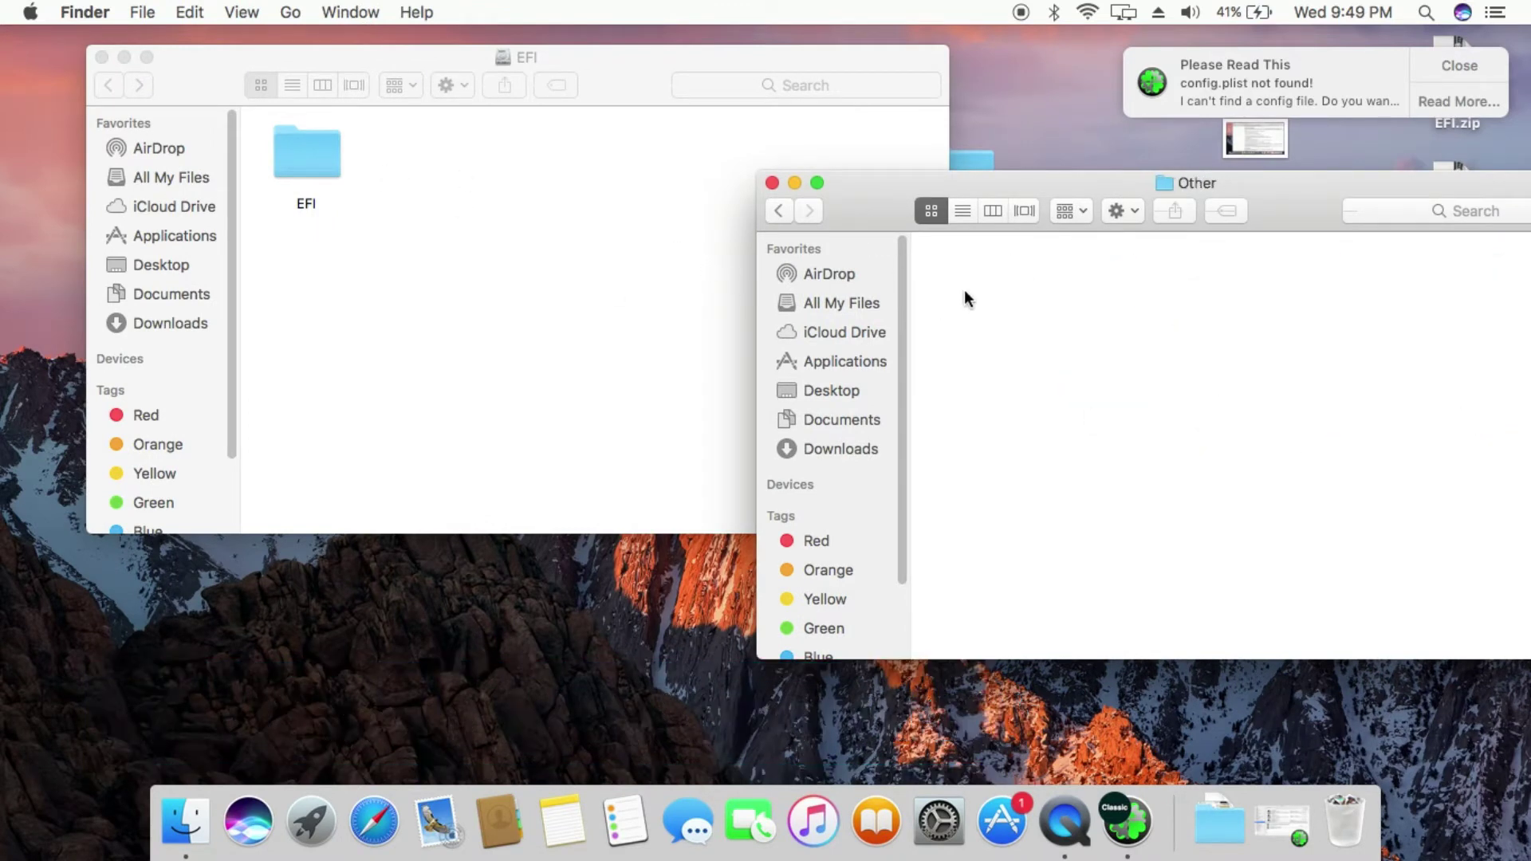
double_click(317, 150)
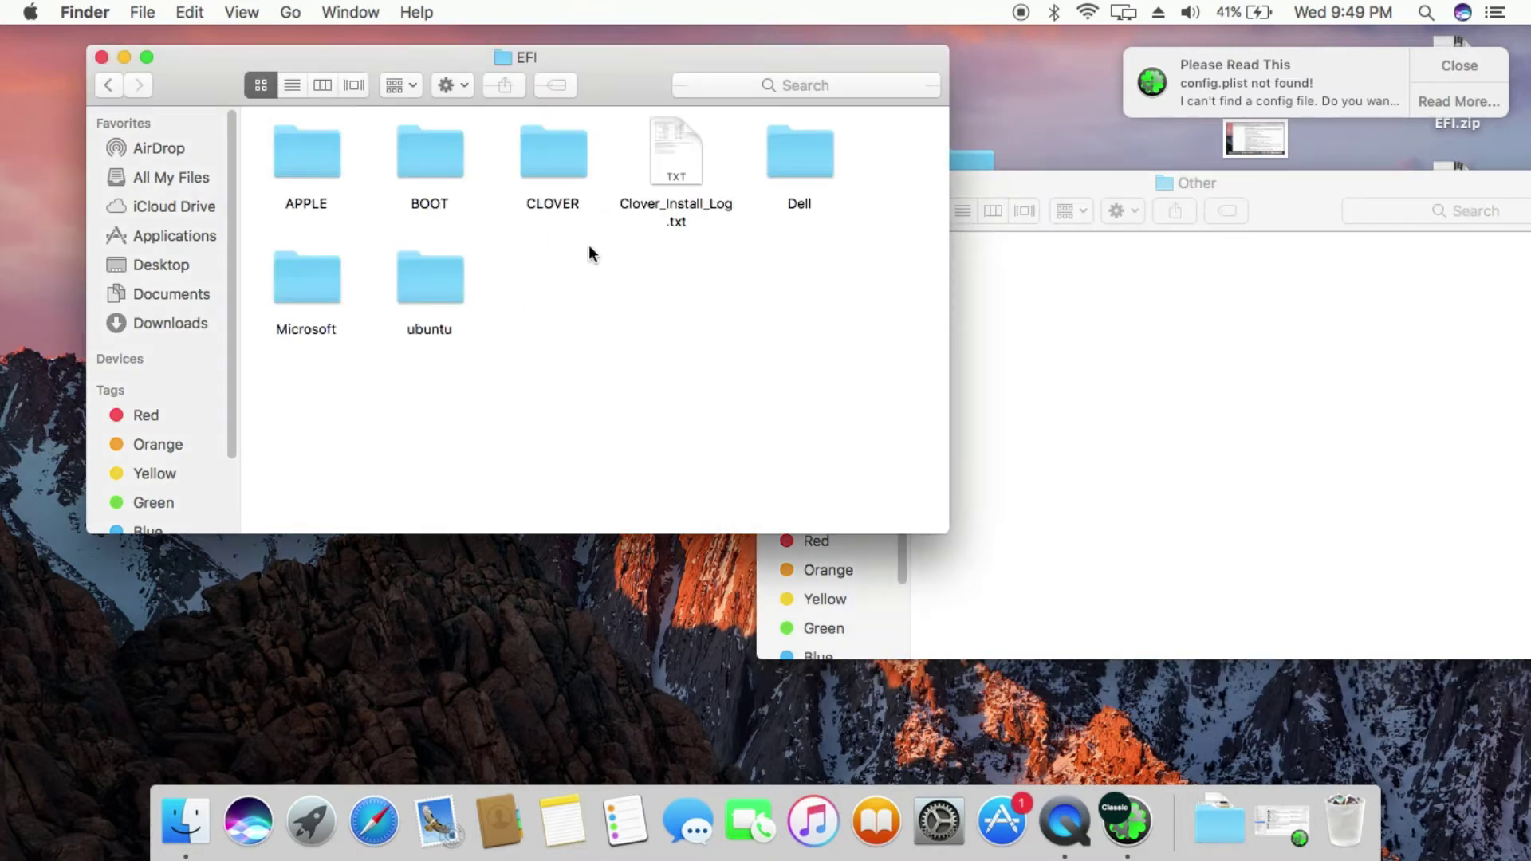
double_click(576, 157)
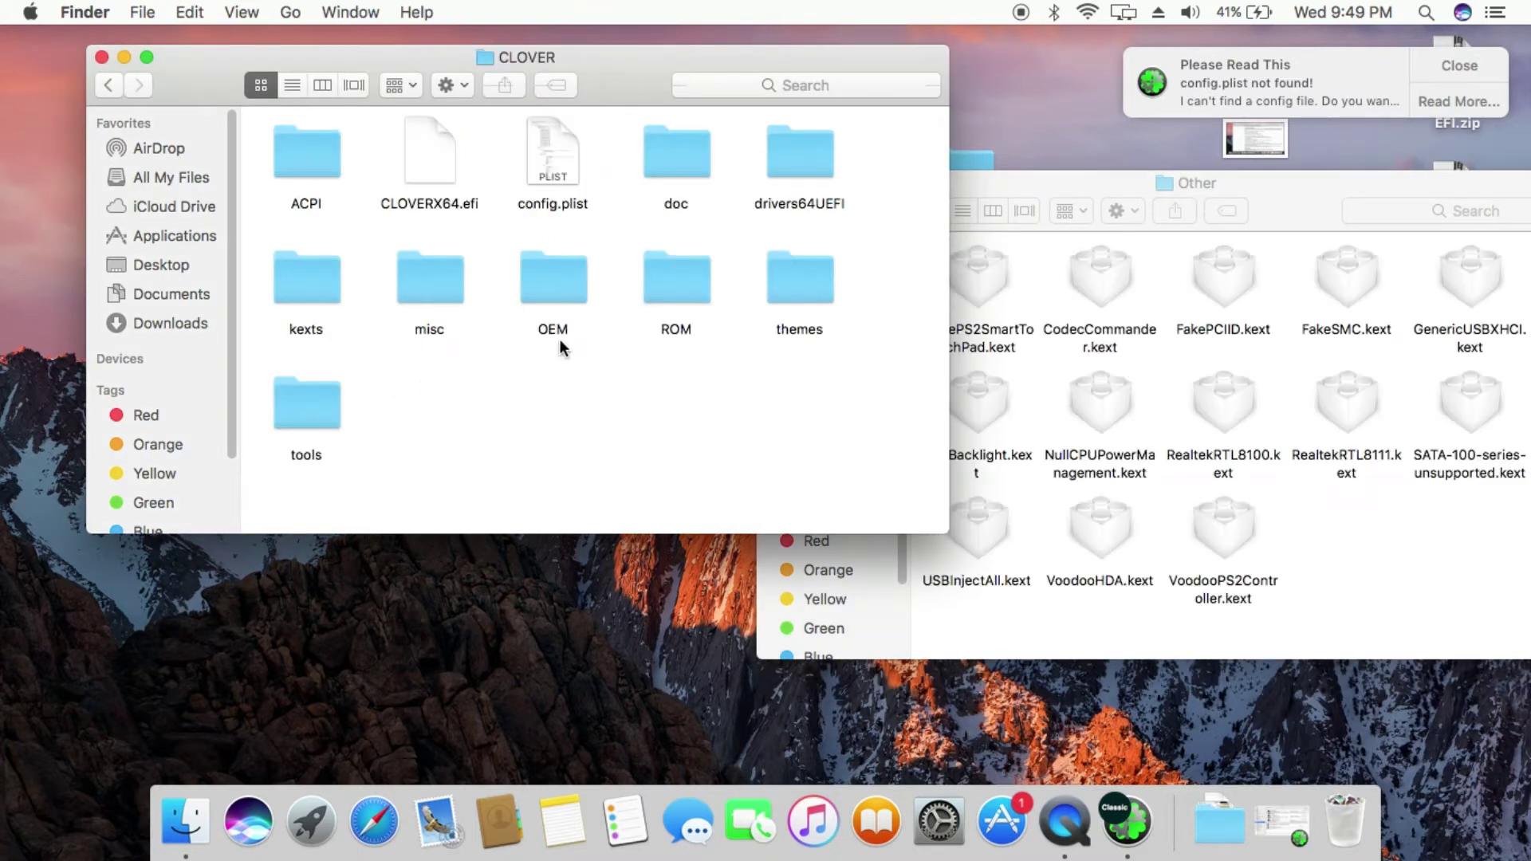
- Copy FakeSMC, GenericUSBXHCI, RealtekRTL8111 and VoodooPS2Controller kexts into the hard disk's Other folder
double_click(306, 277)
double_click(304, 139)
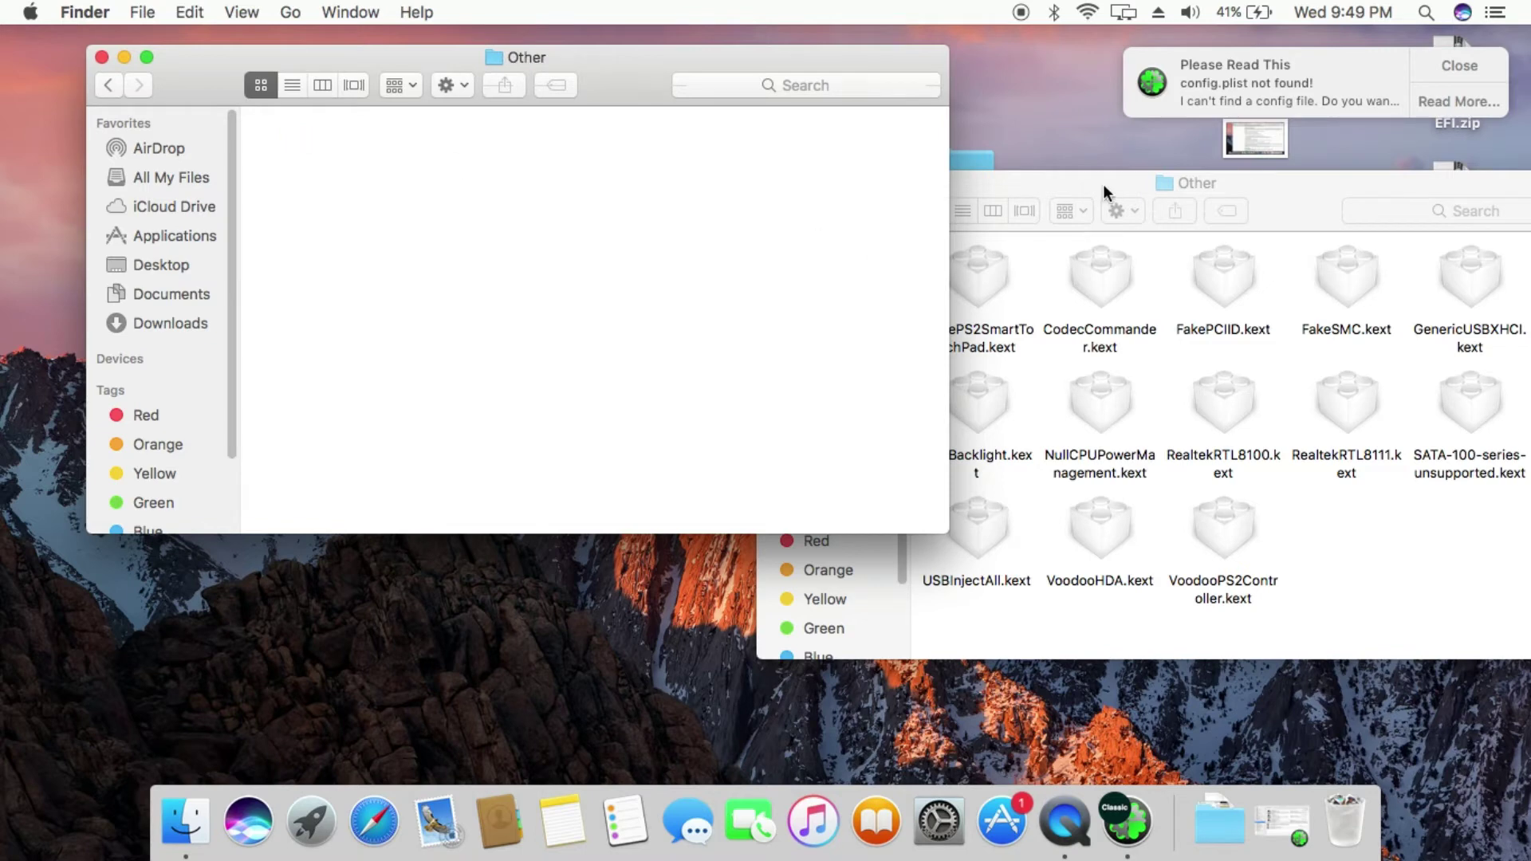
click(1103, 183)
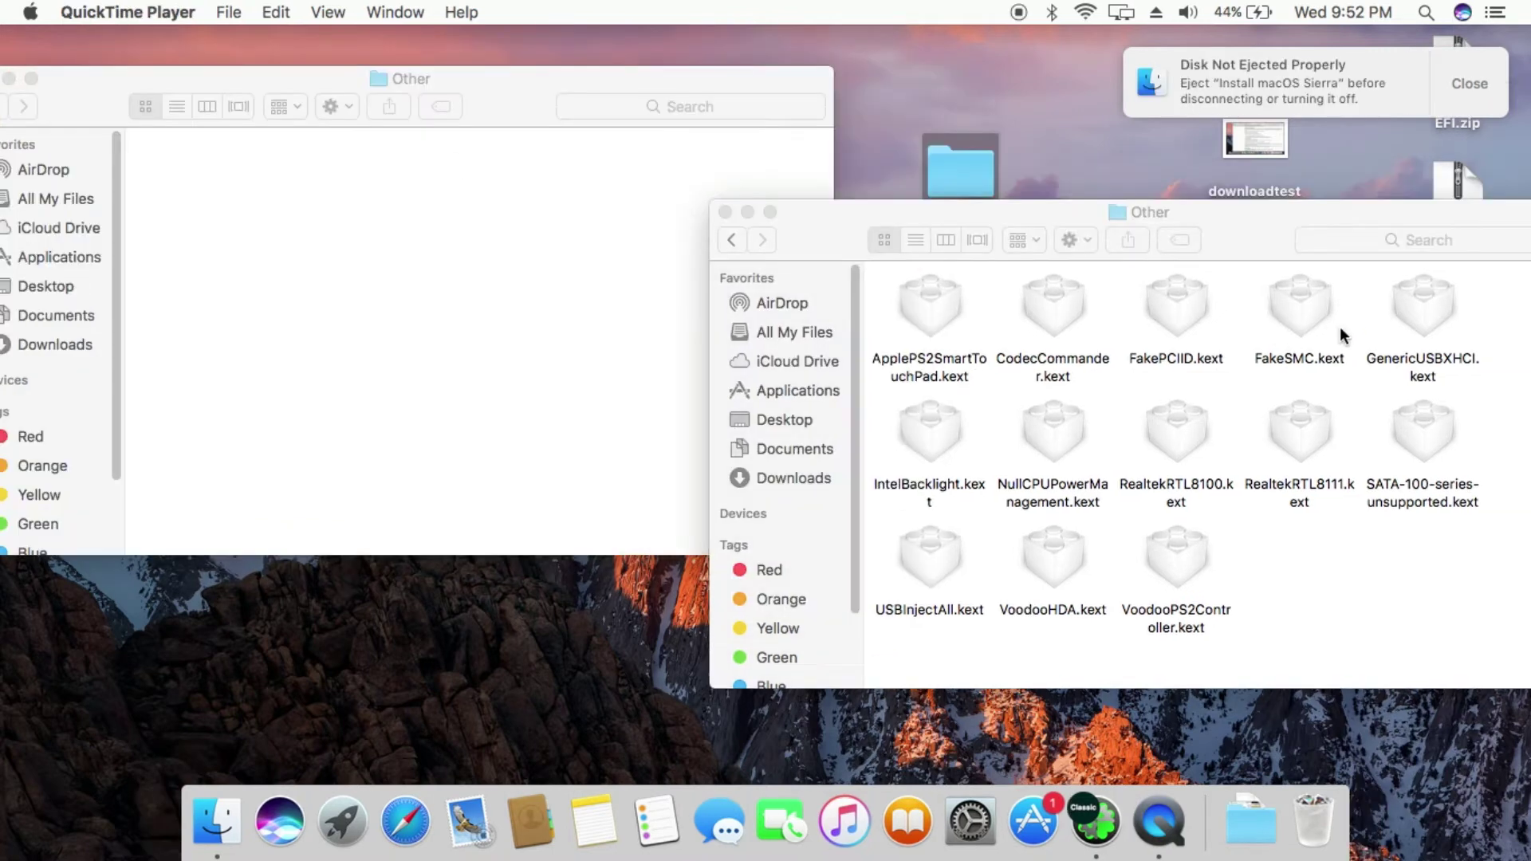
click(1296, 311)
super+click(1418, 302)
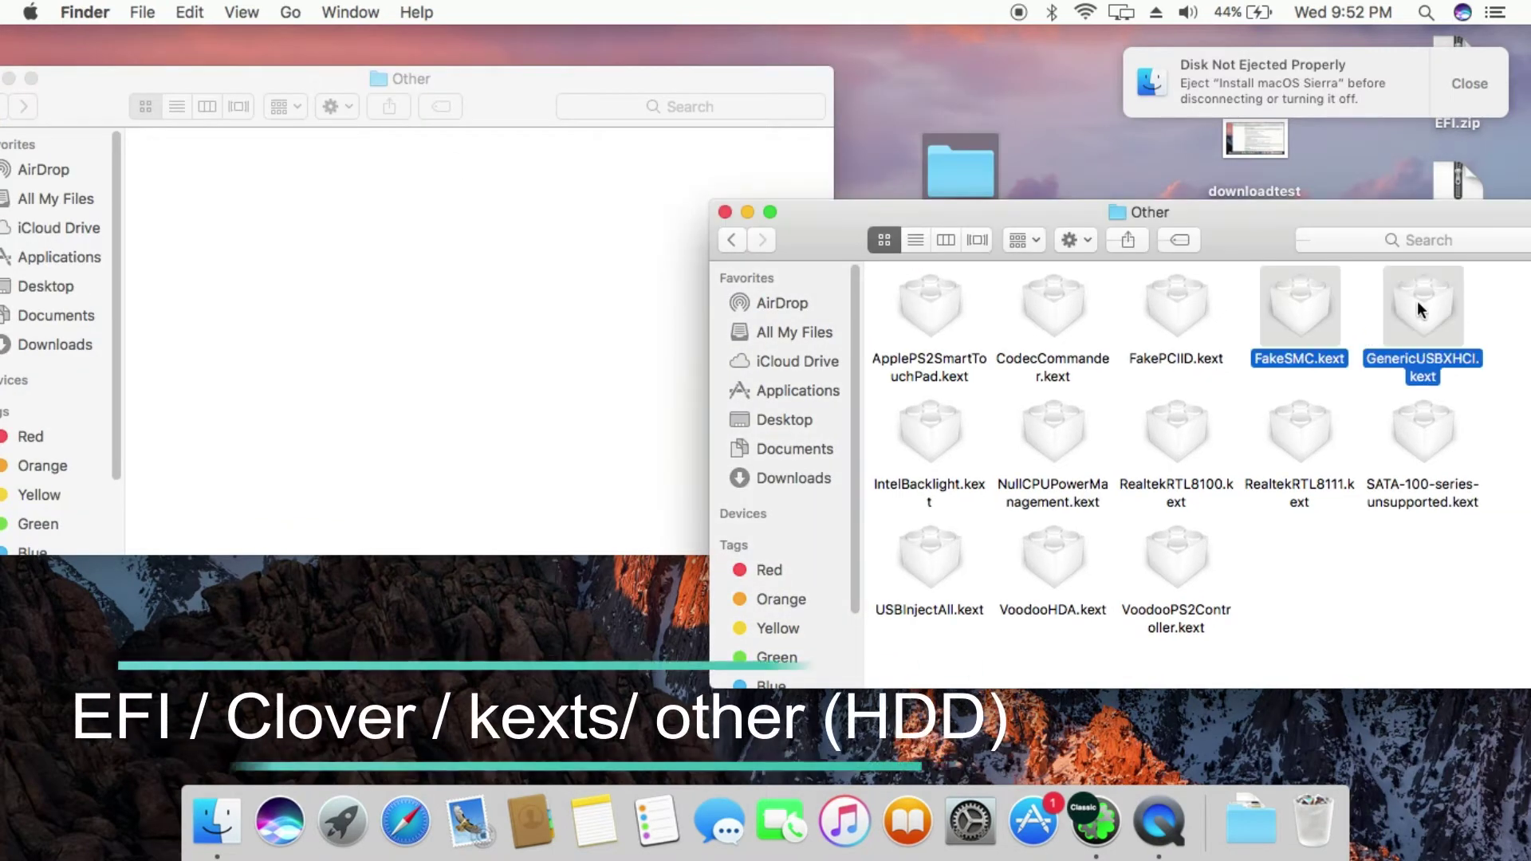
super+click(1299, 434)
super+click(1173, 554)
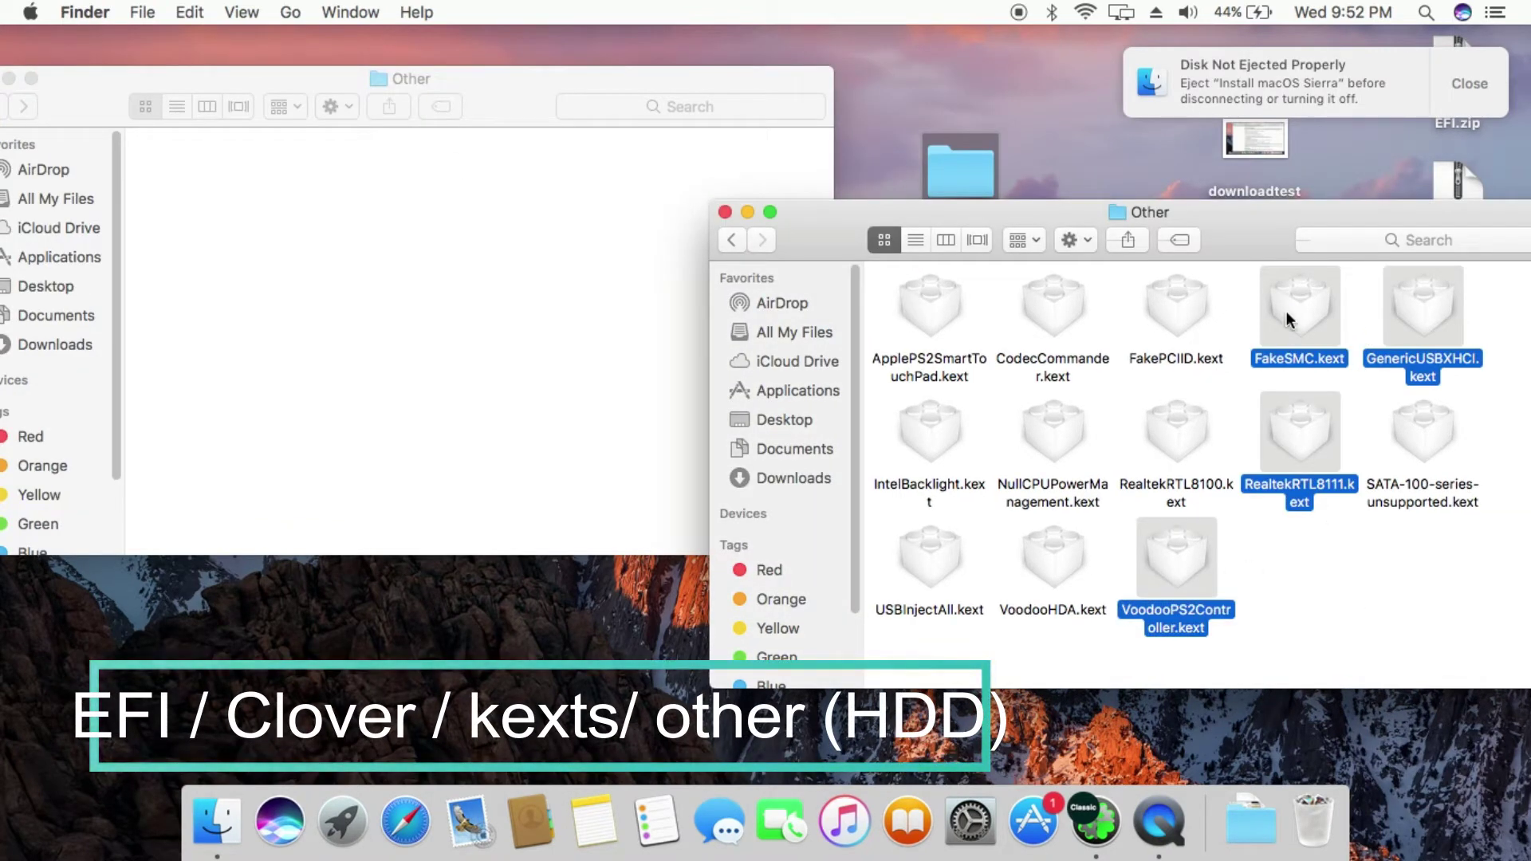
drag(1287, 319, 538, 356)
- Clean up both Other folders' kexts by name
right_click(459, 218)
mouse_move(558, 342)
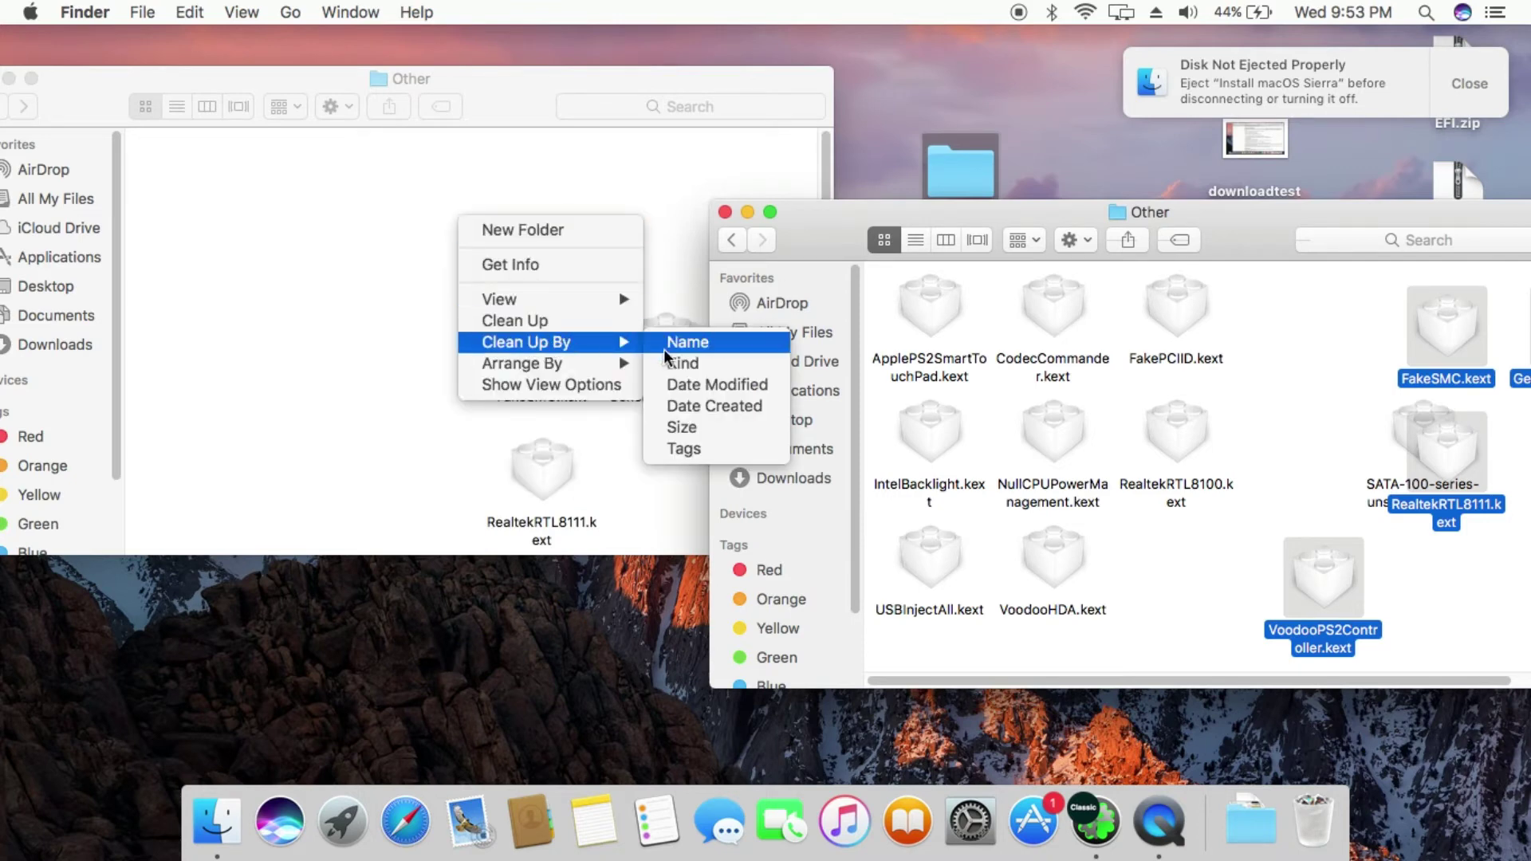
click(684, 342)
right_click(1306, 352)
click(1342, 384)
right_click(1342, 384)
mouse_move(1281, 512)
click(1365, 508)
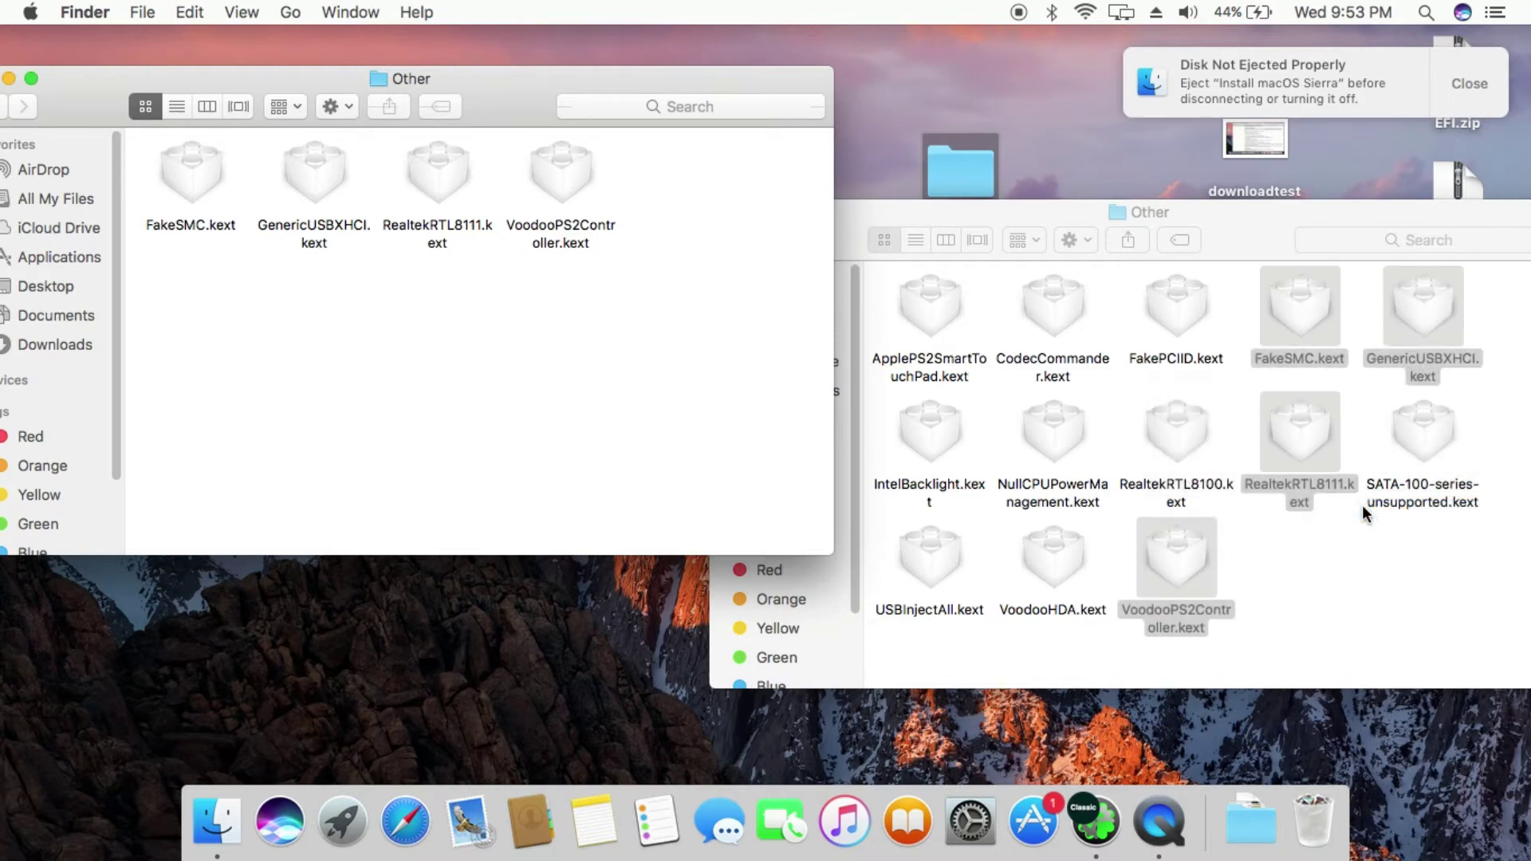
- Close the hard disk's Other window, then copy the USB's Other folder onto the desktop
click(1359, 504)
click(150, 68)
drag(88, 79, 233, 92)
click(132, 92)
drag(830, 216, 400, 144)
click(314, 158)
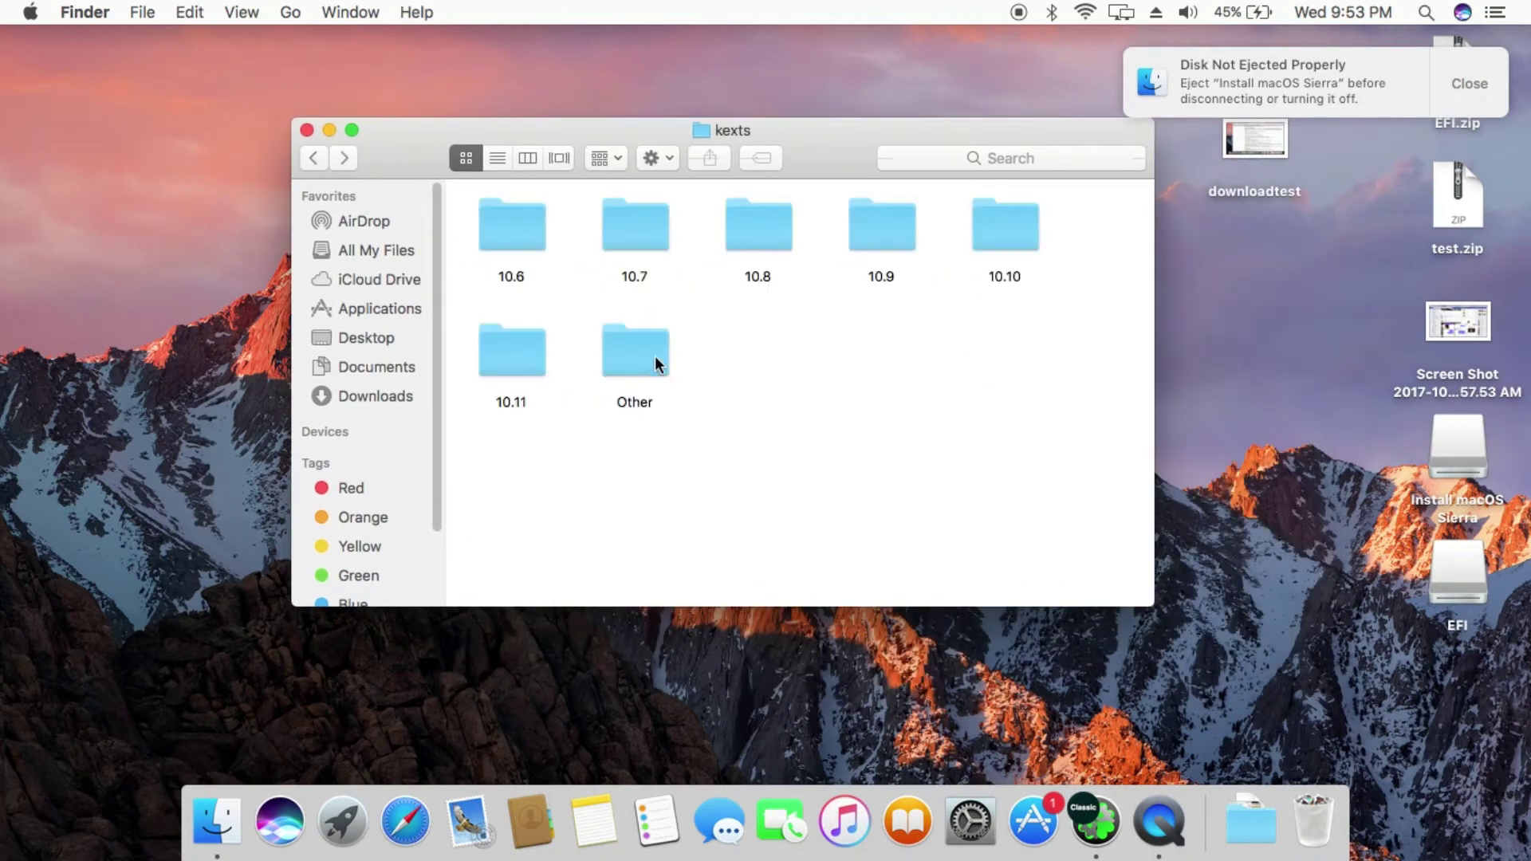
right_click(649, 353)
click(729, 547)
click(328, 129)
right_click(222, 188)
click(316, 271)
drag(1316, 331, 270, 171)
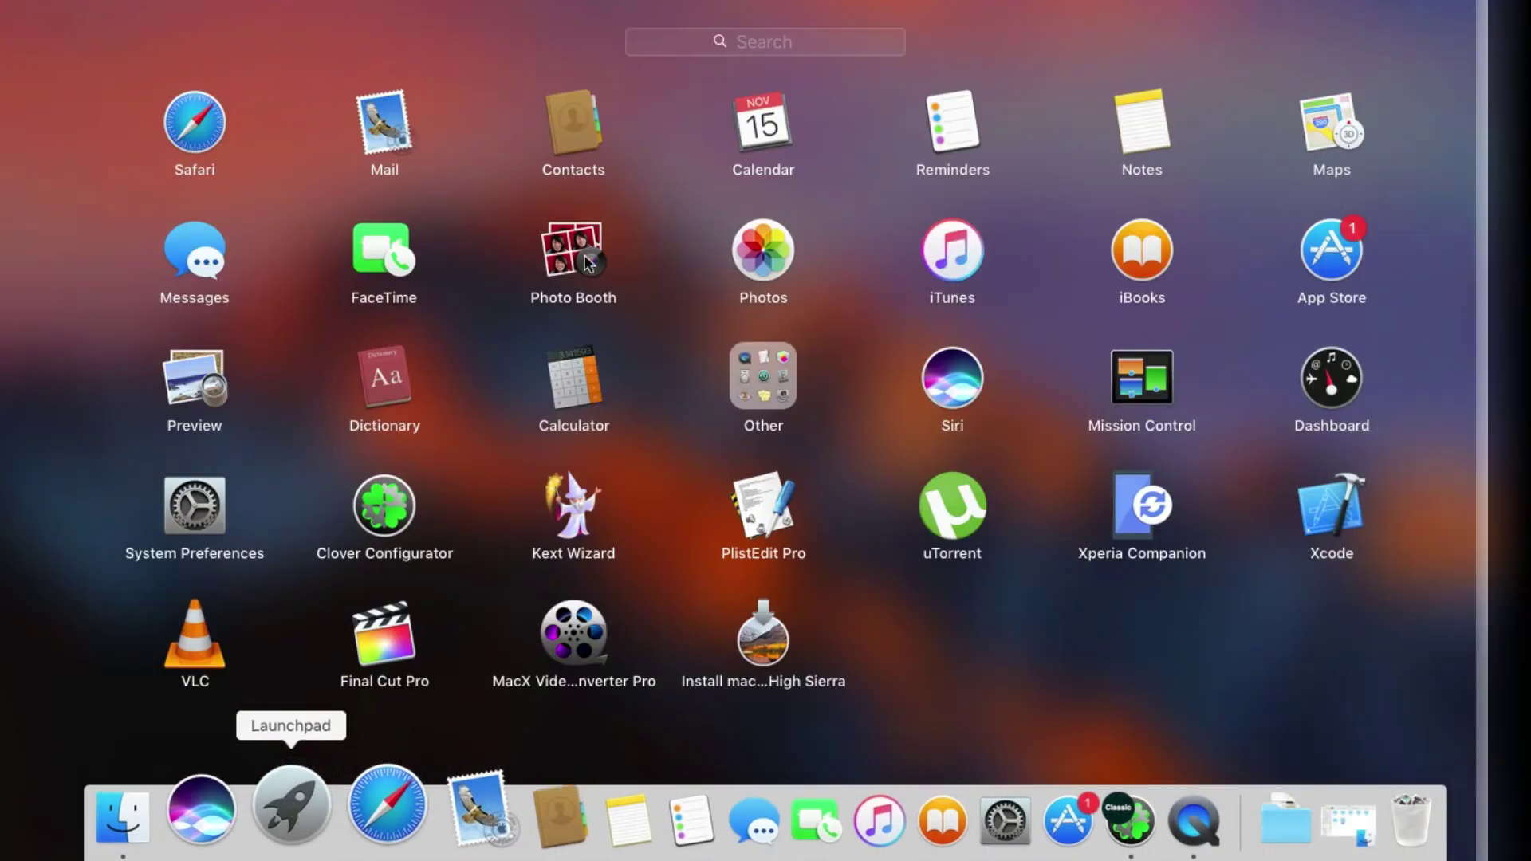
- Launch Kext Wizard by searching 'kext' in Launchpad
click(801, 54)
key(F4)
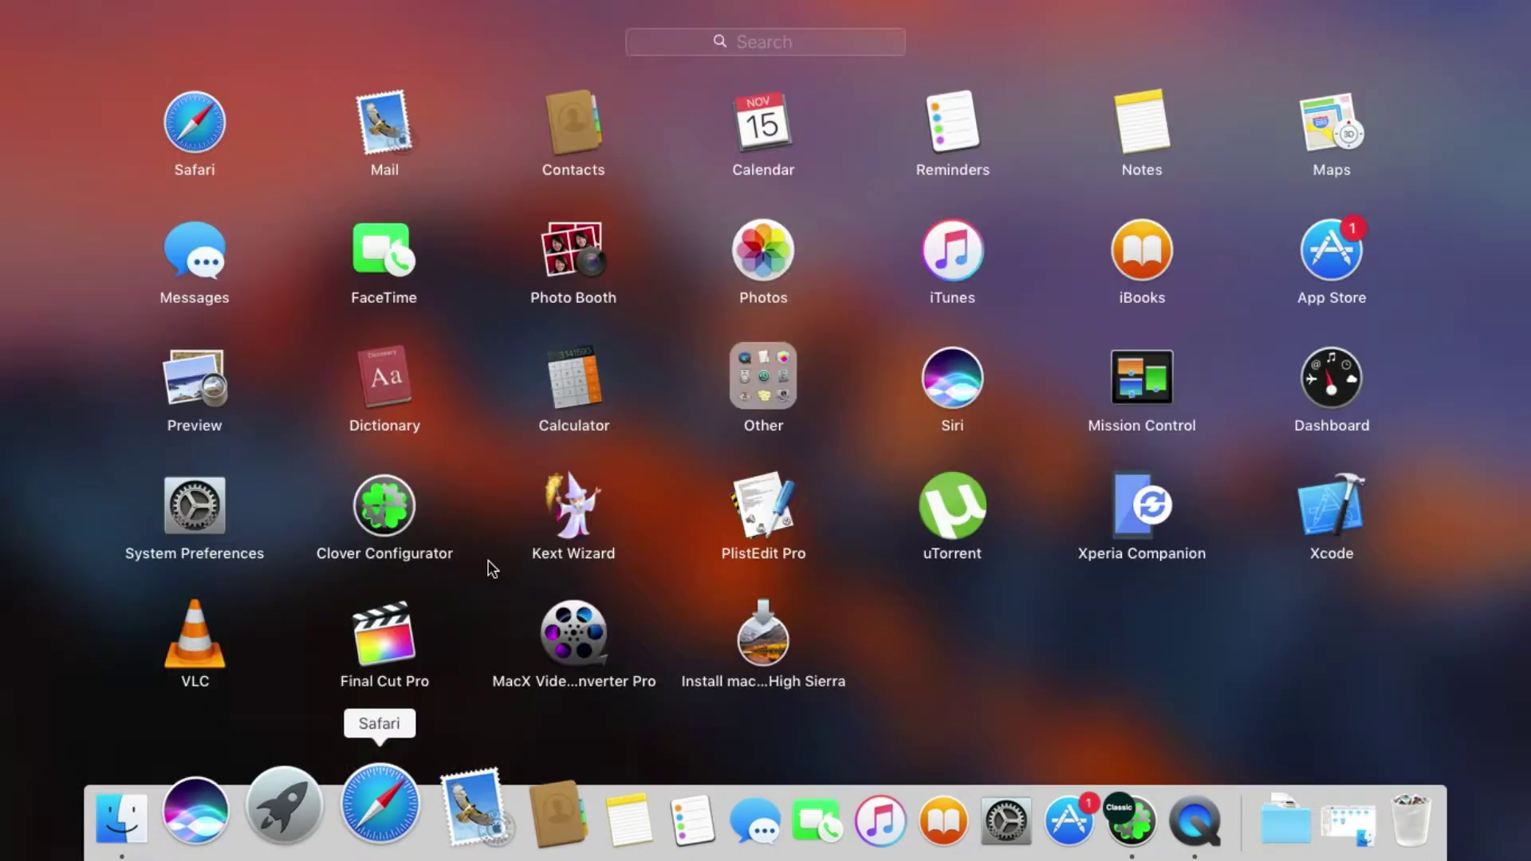
click(748, 43)
text(kext)
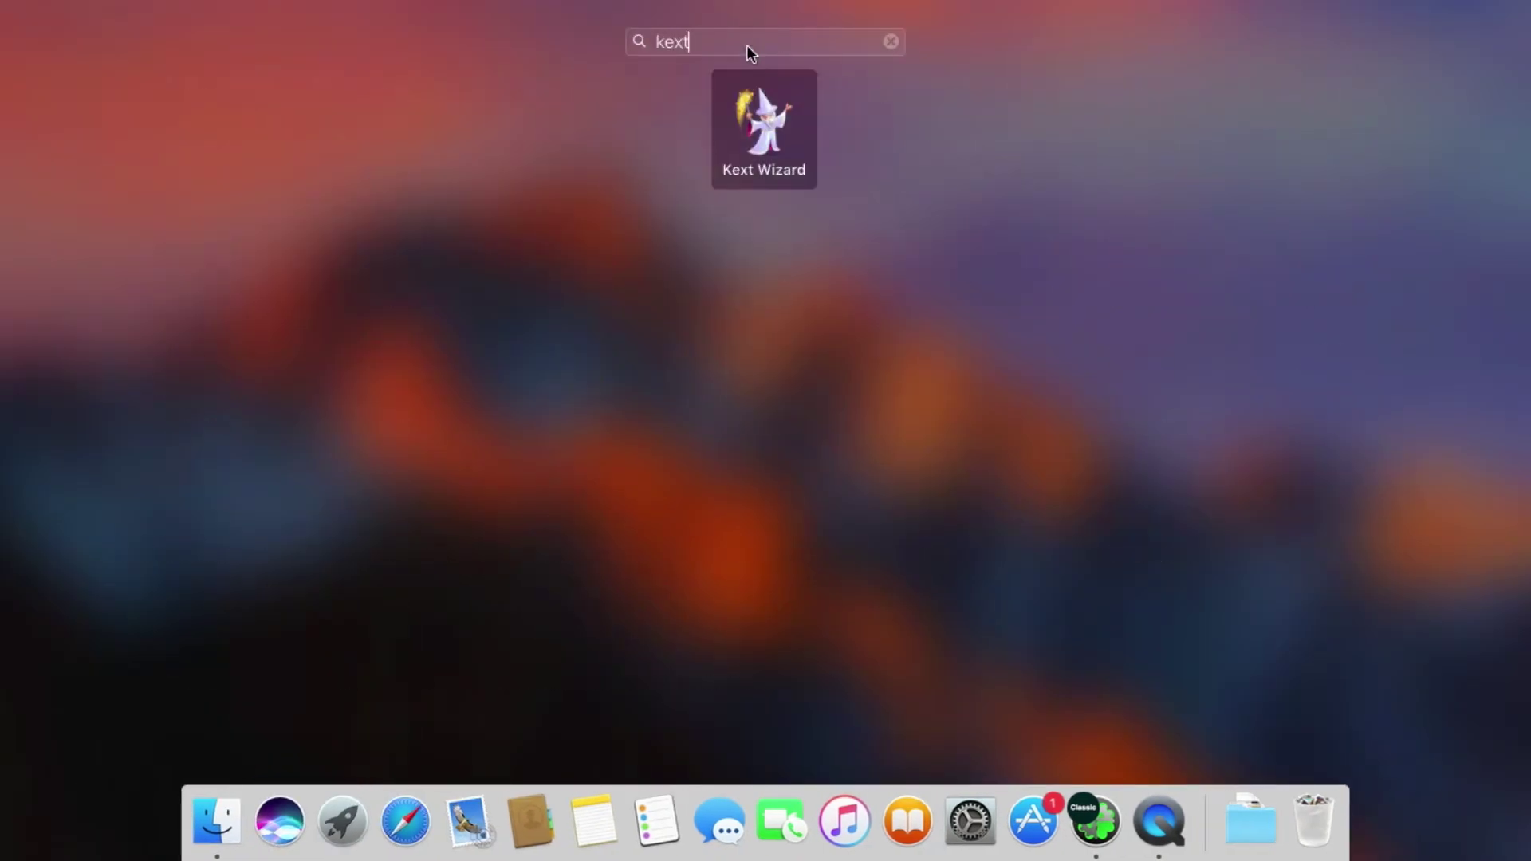
key(Return)
- Tick System/Library/Extensions on the Maintenance tab and close the installer disk window
click(608, 494)
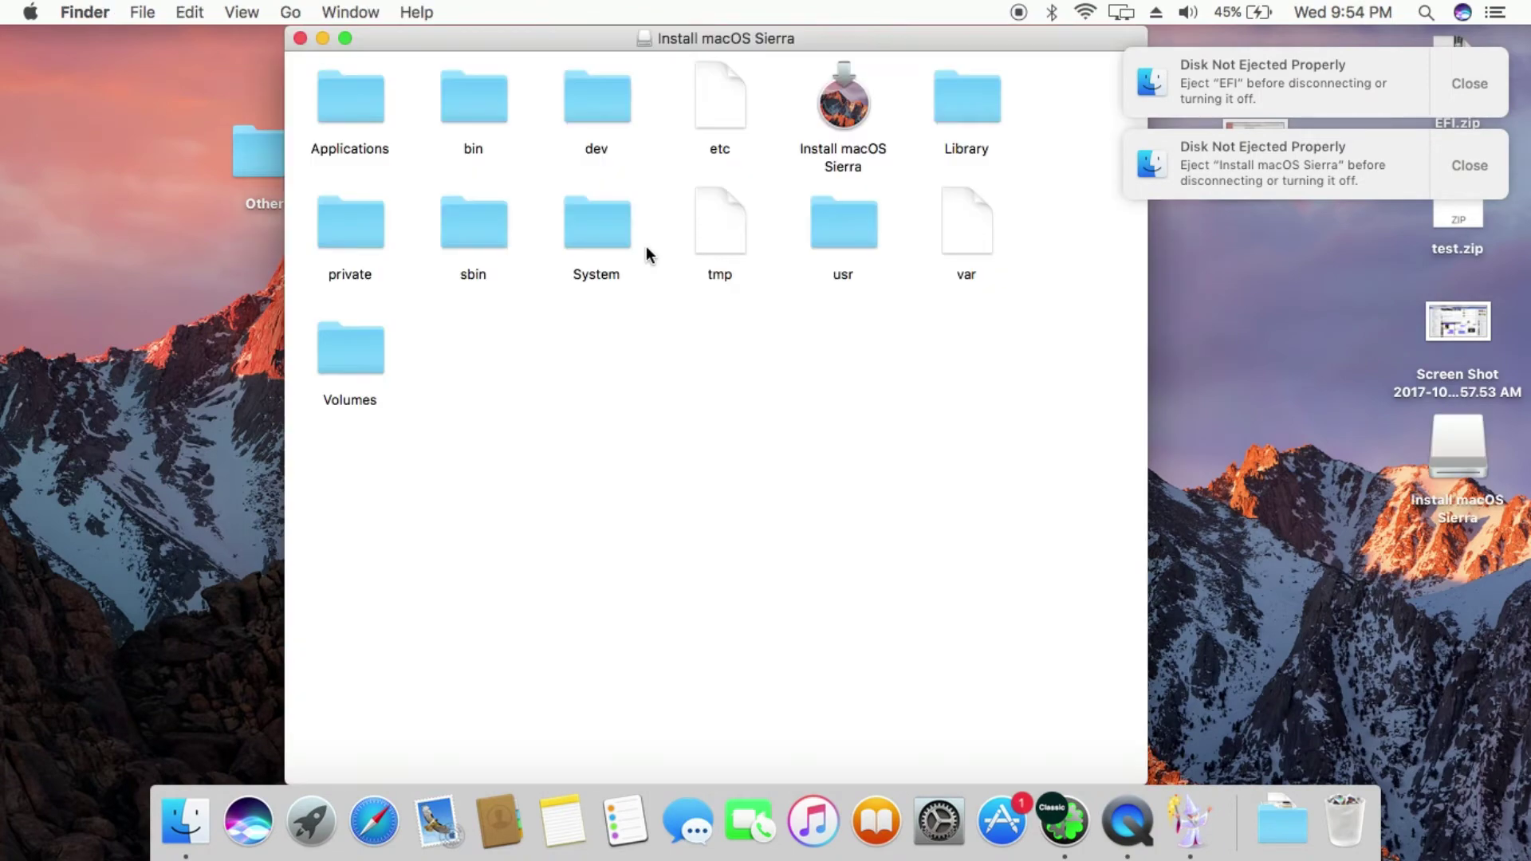
drag(647, 247, 610, 449)
key(super+w)
click(644, 251)
click(579, 271)
click(654, 280)
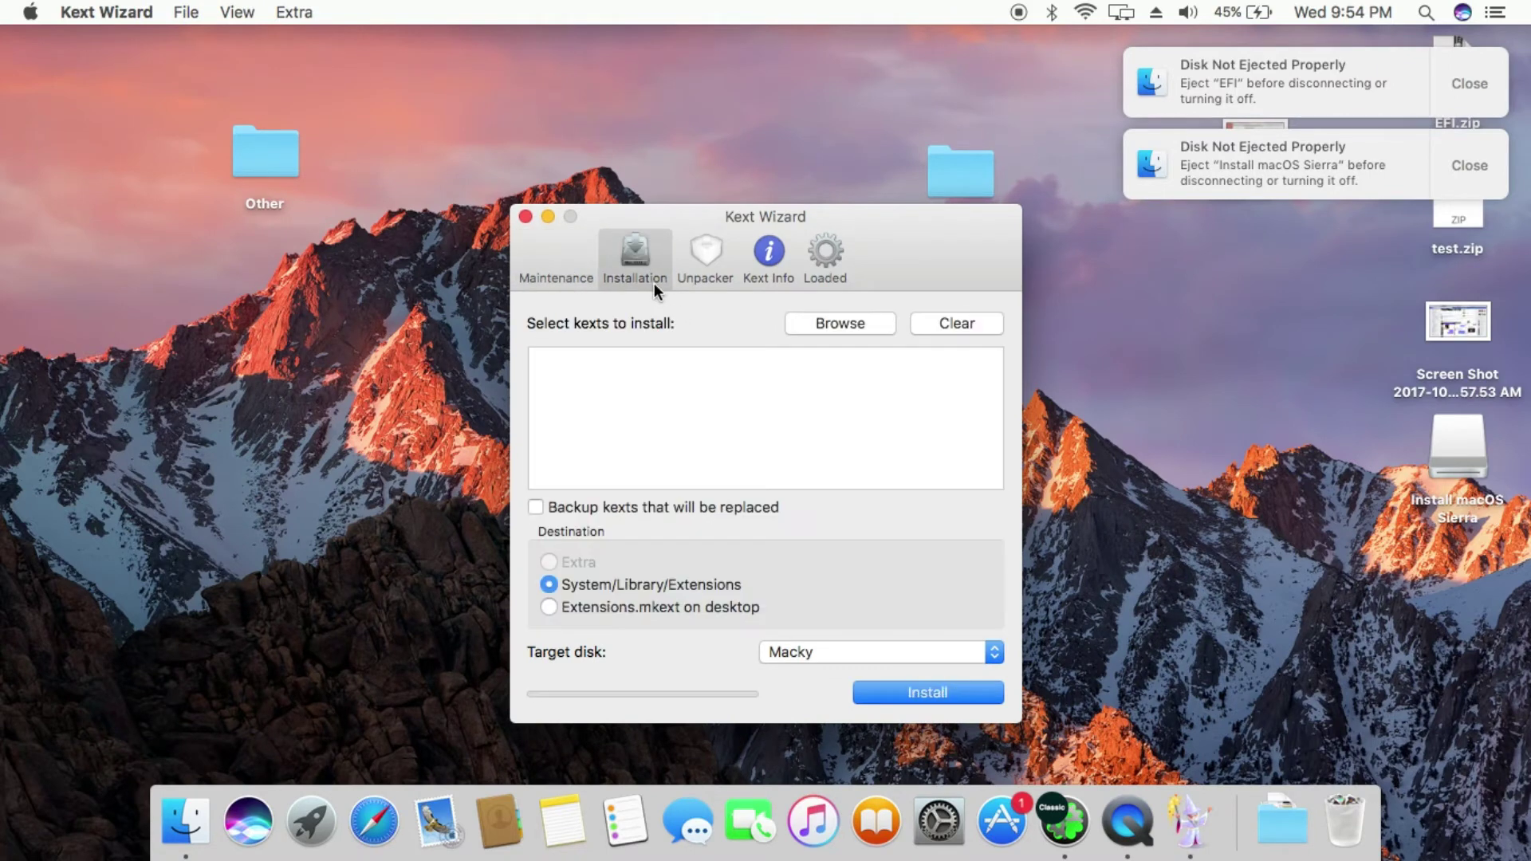
click(554, 258)
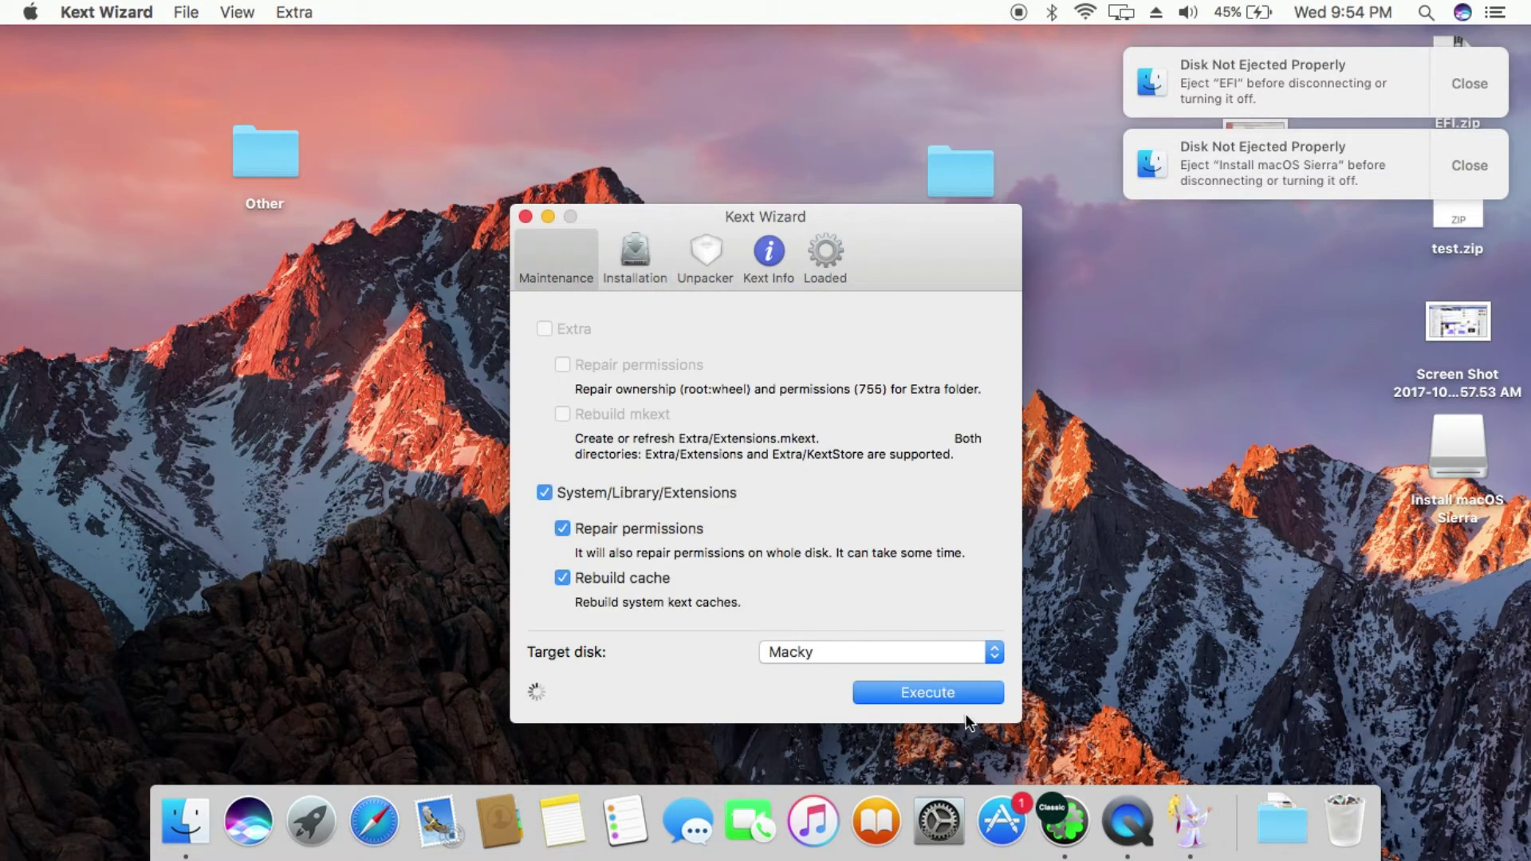
- Run permission repair and cache rebuild with the admin password, then go to Installation
click(933, 694)
text(••••••)
key(Return)
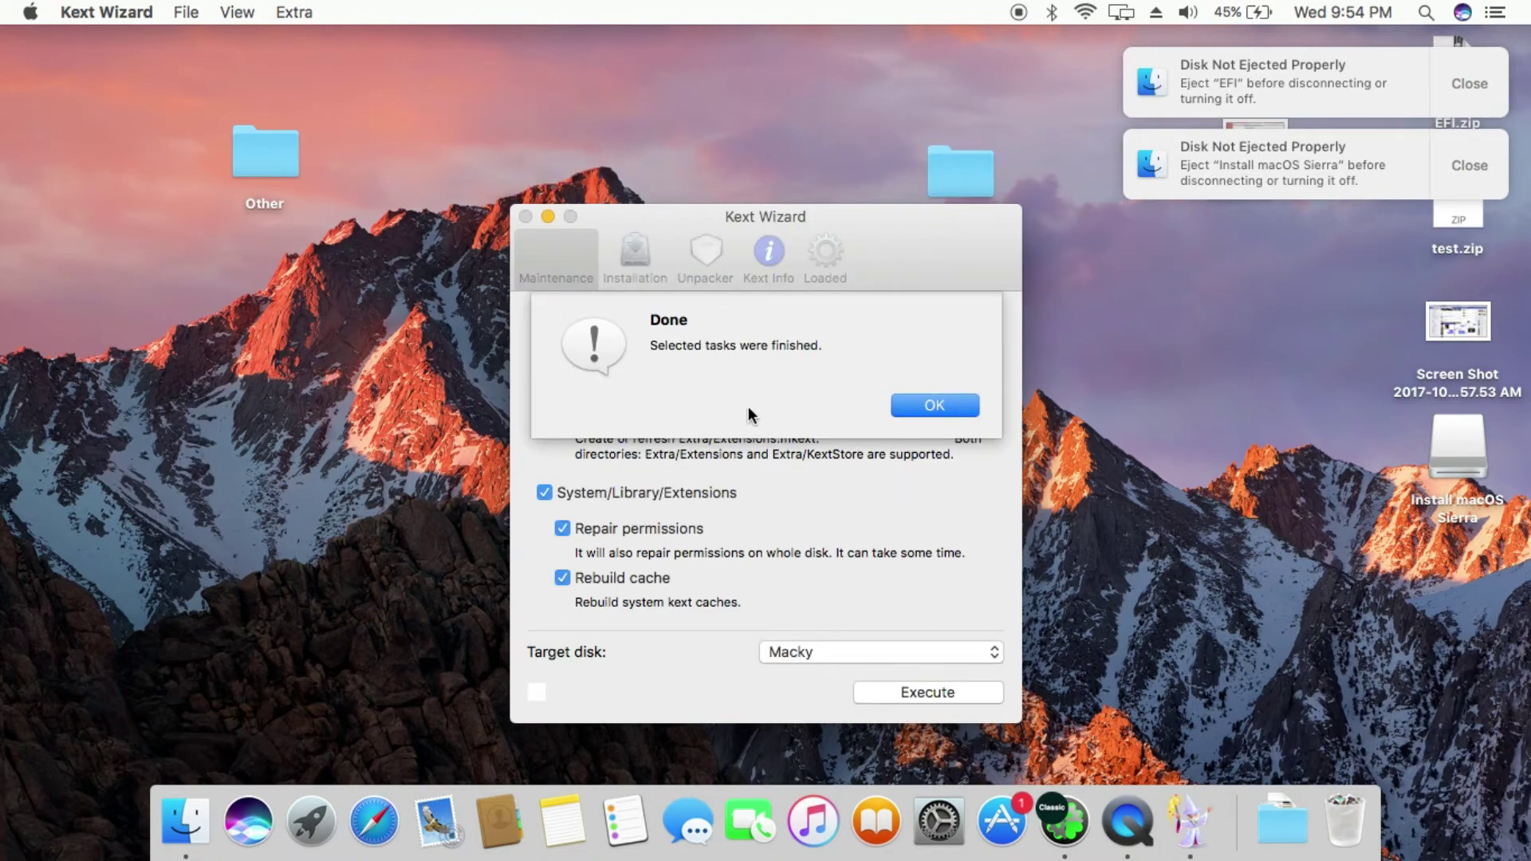
click(903, 404)
click(633, 264)
- Install all 13 Other-folder kexts into System/Library/Extensions on Macky with backups
click(820, 323)
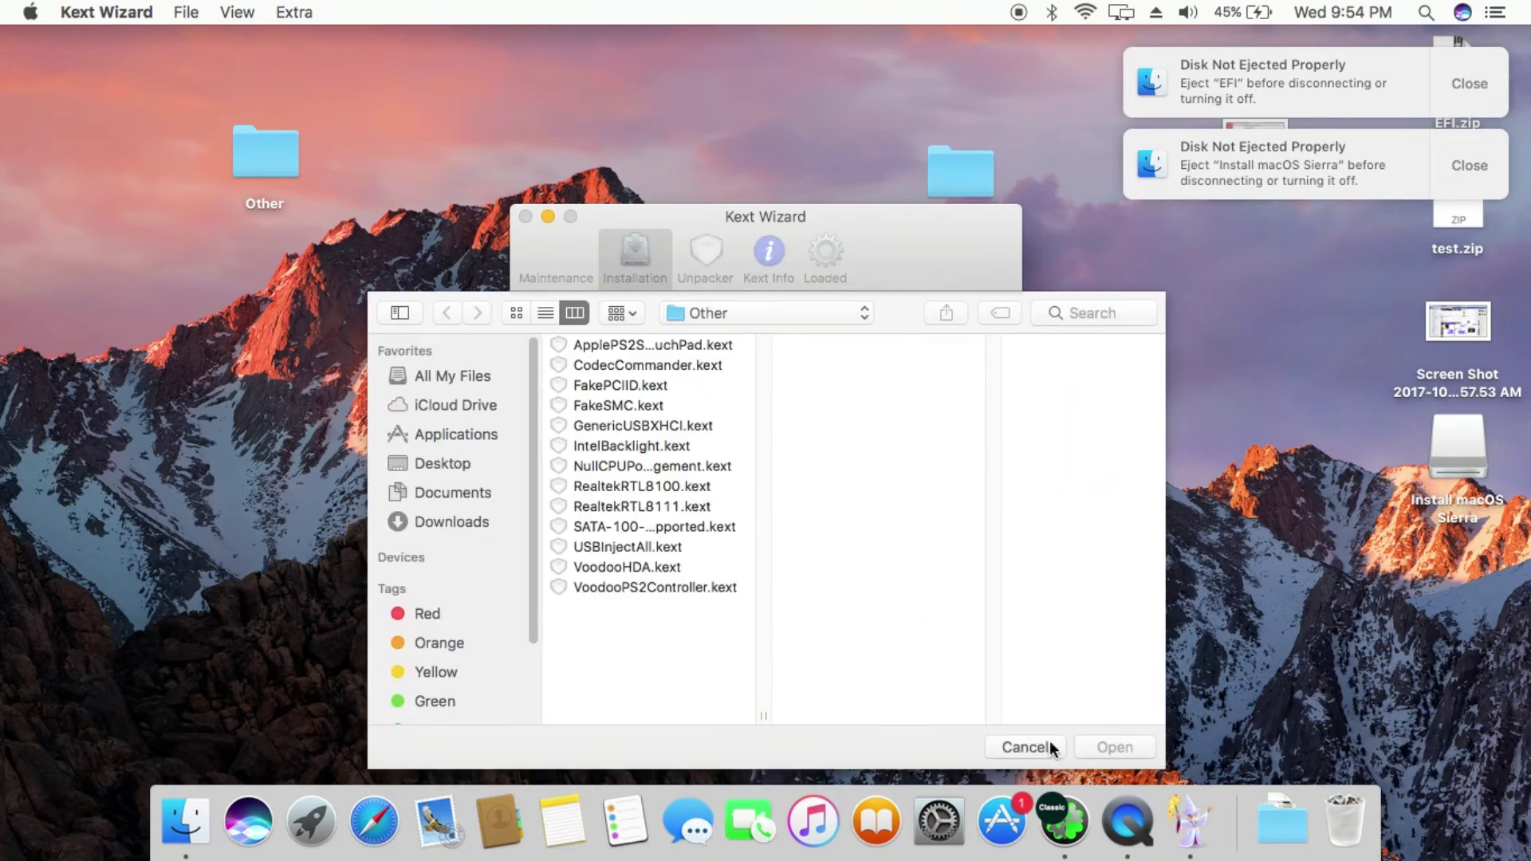
drag(648, 630, 657, 347)
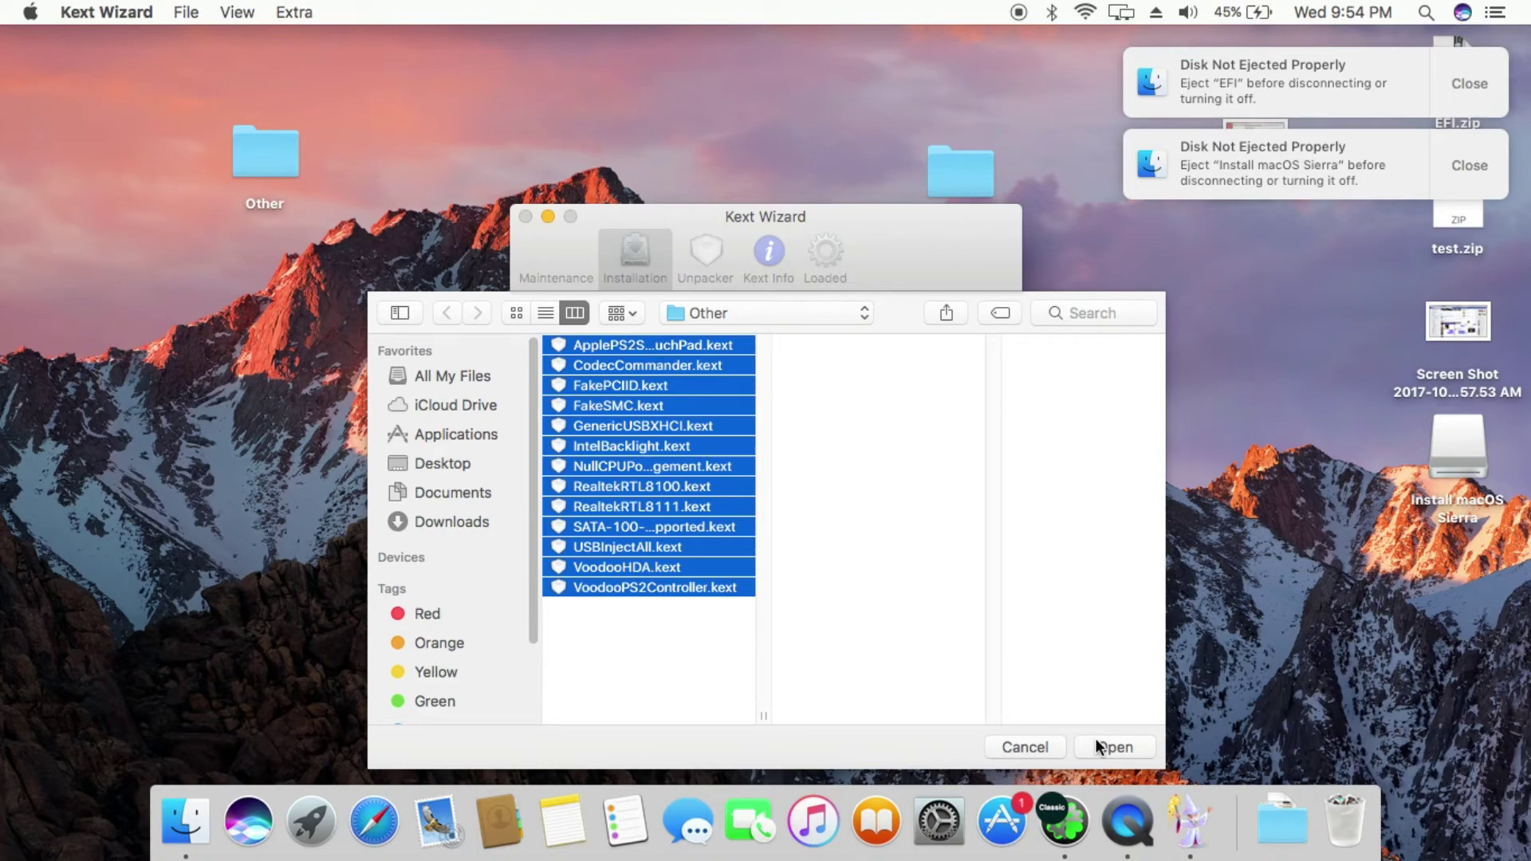
click(1095, 753)
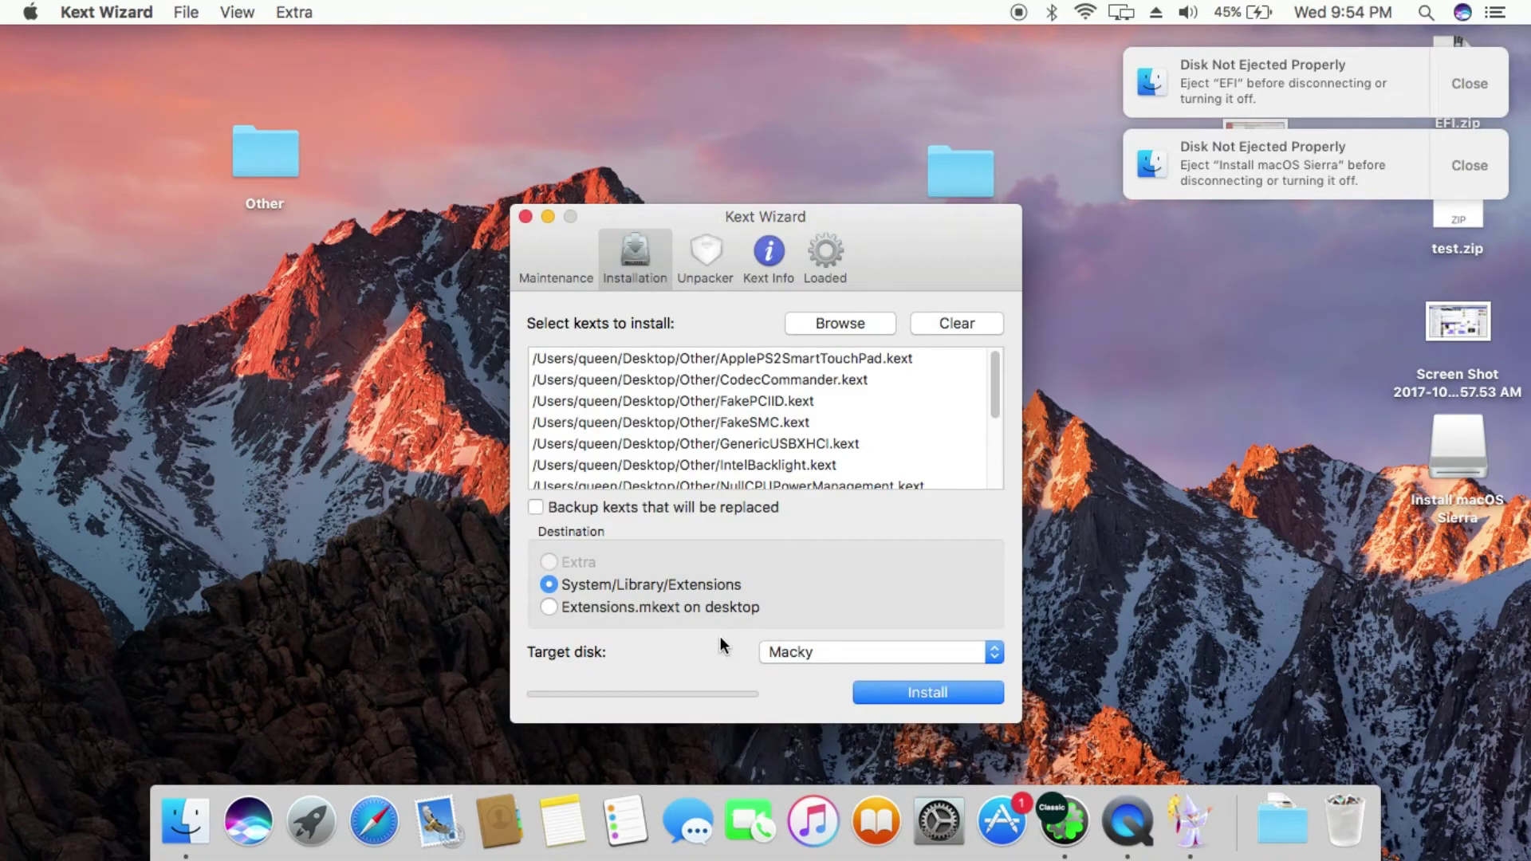
scroll(983, 409, down, 5)
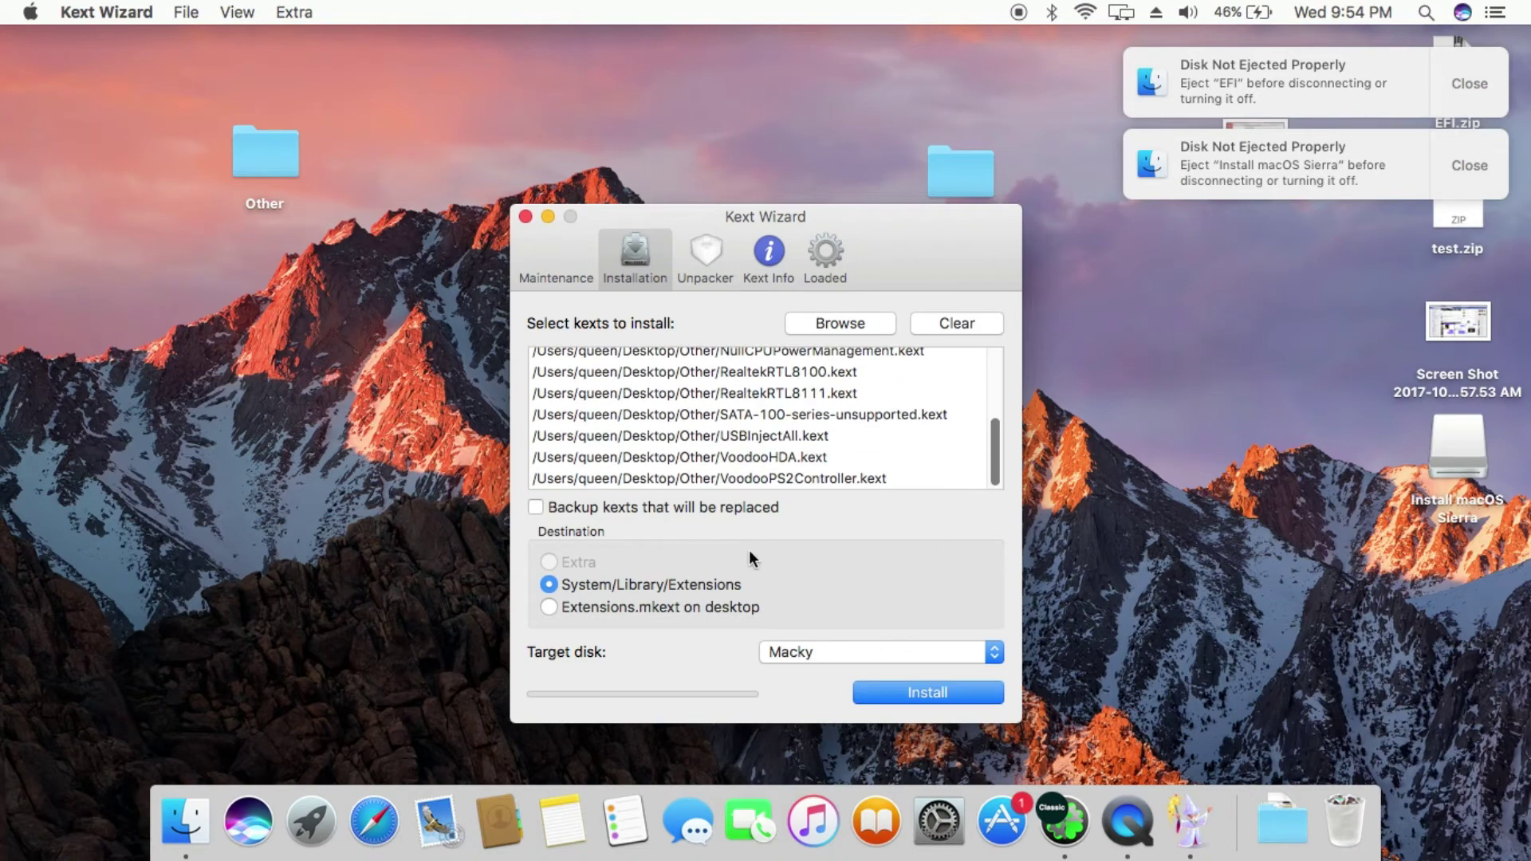
click(922, 693)
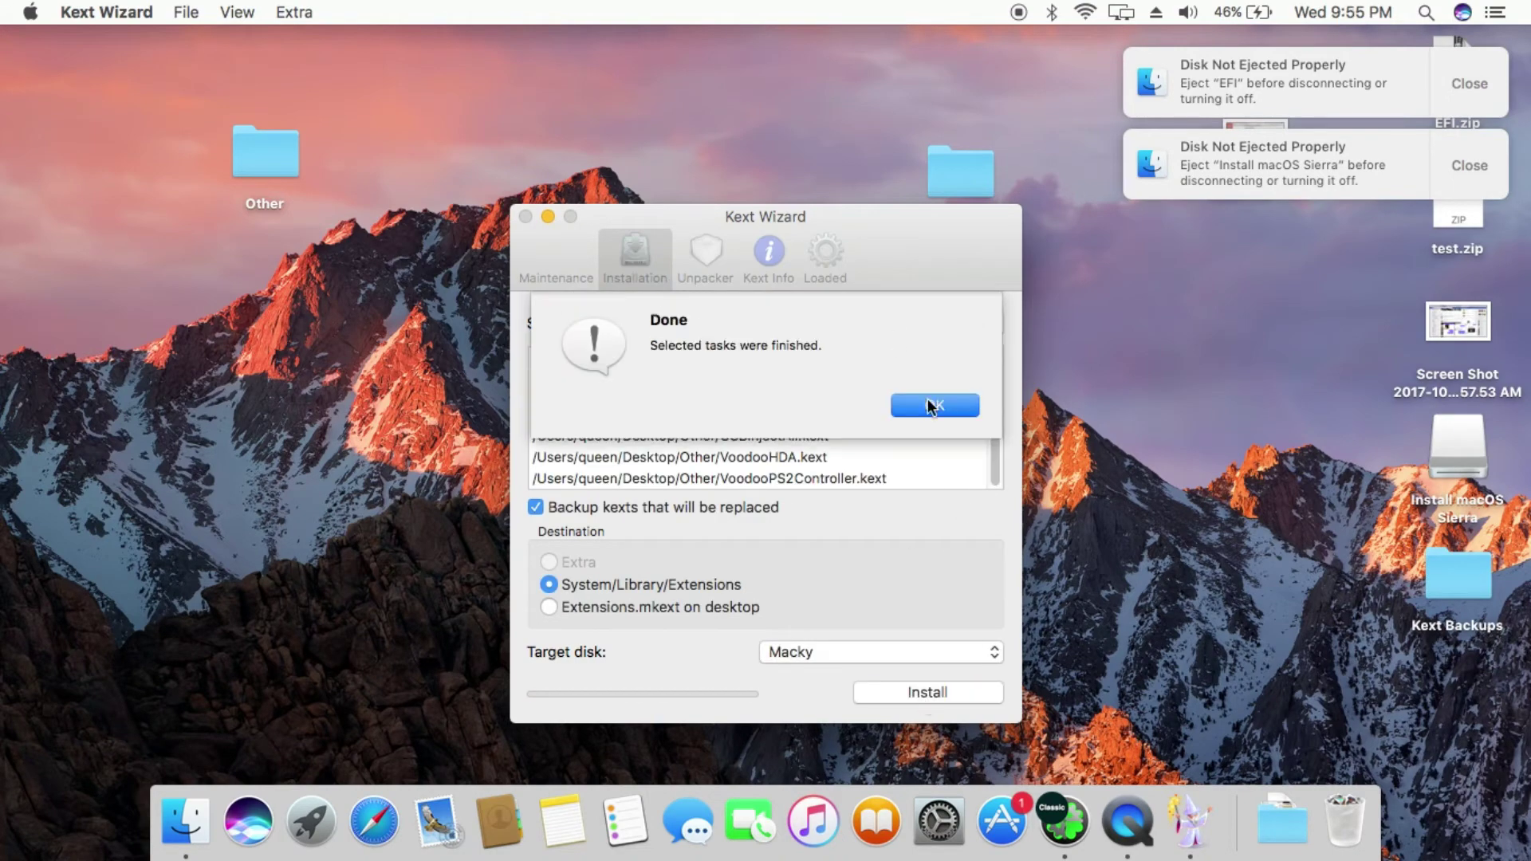
click(931, 406)
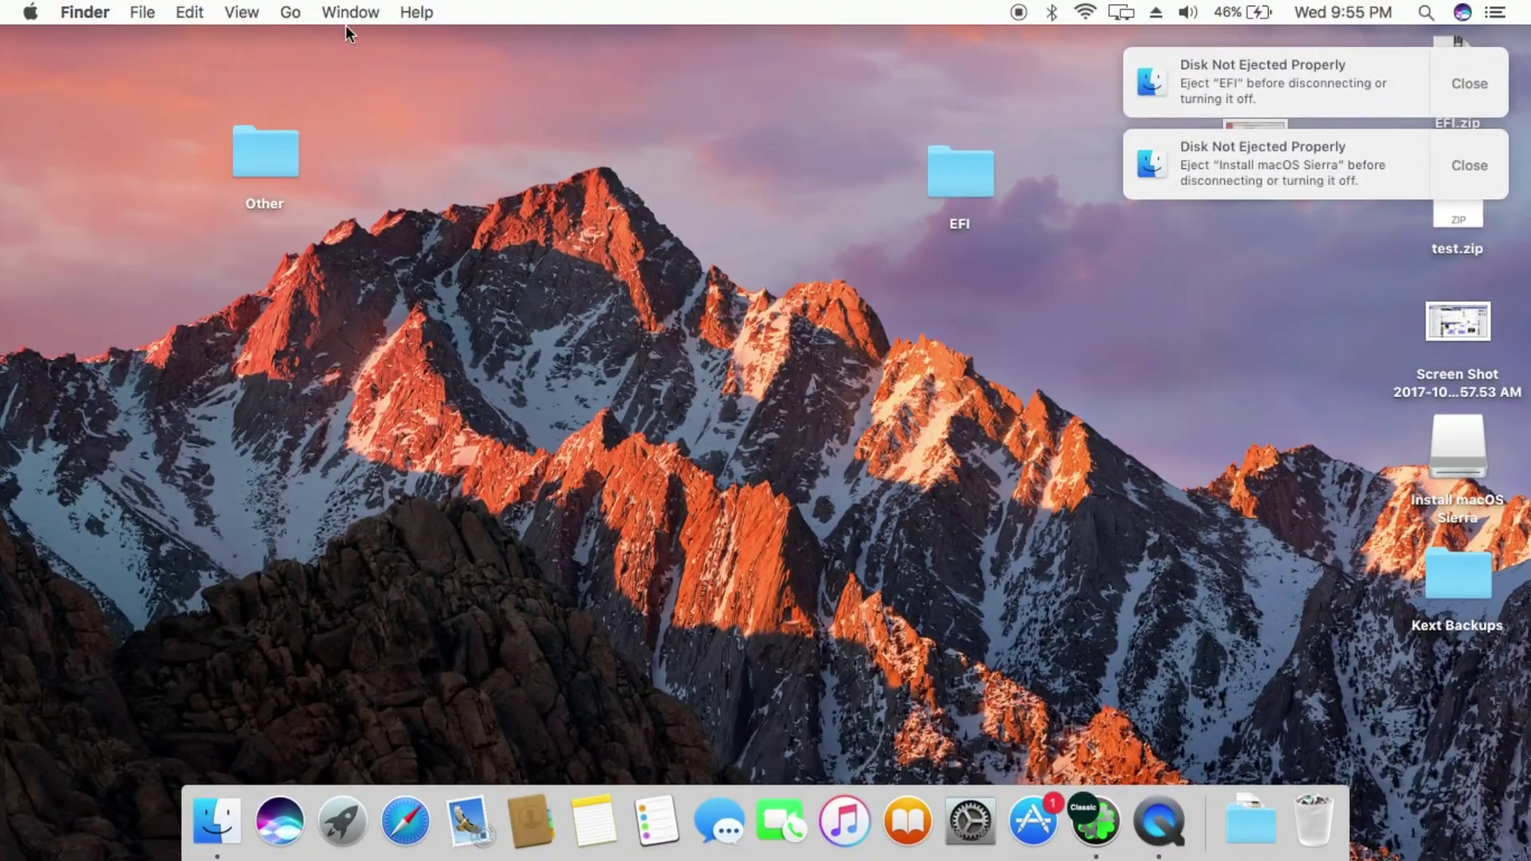
- From the Computer view, navigate into Macky > System > Library > Extensions
click(300, 11)
click(338, 234)
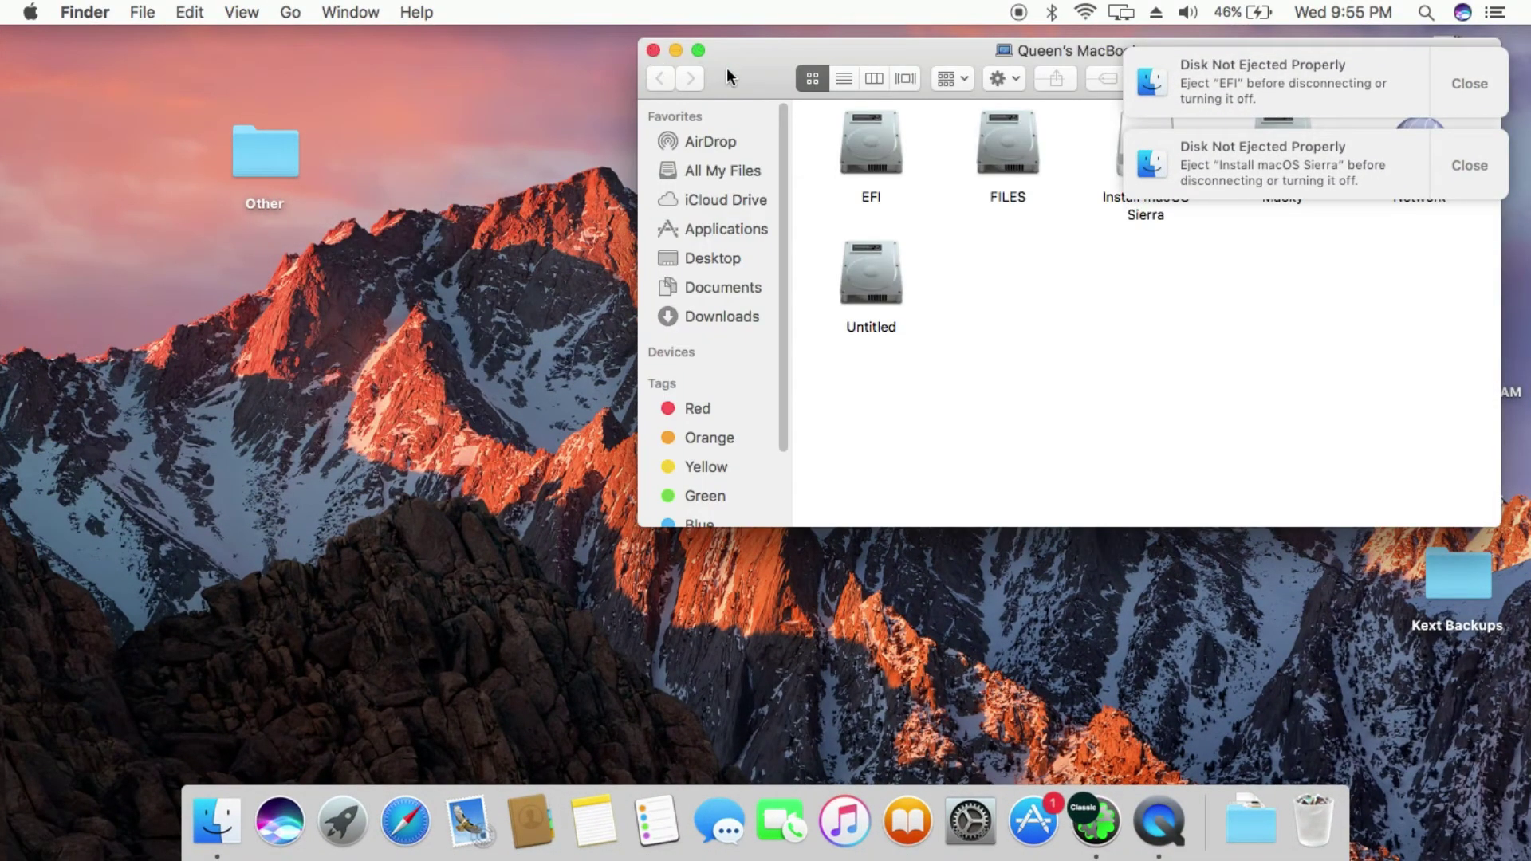
drag(731, 63, 322, 110)
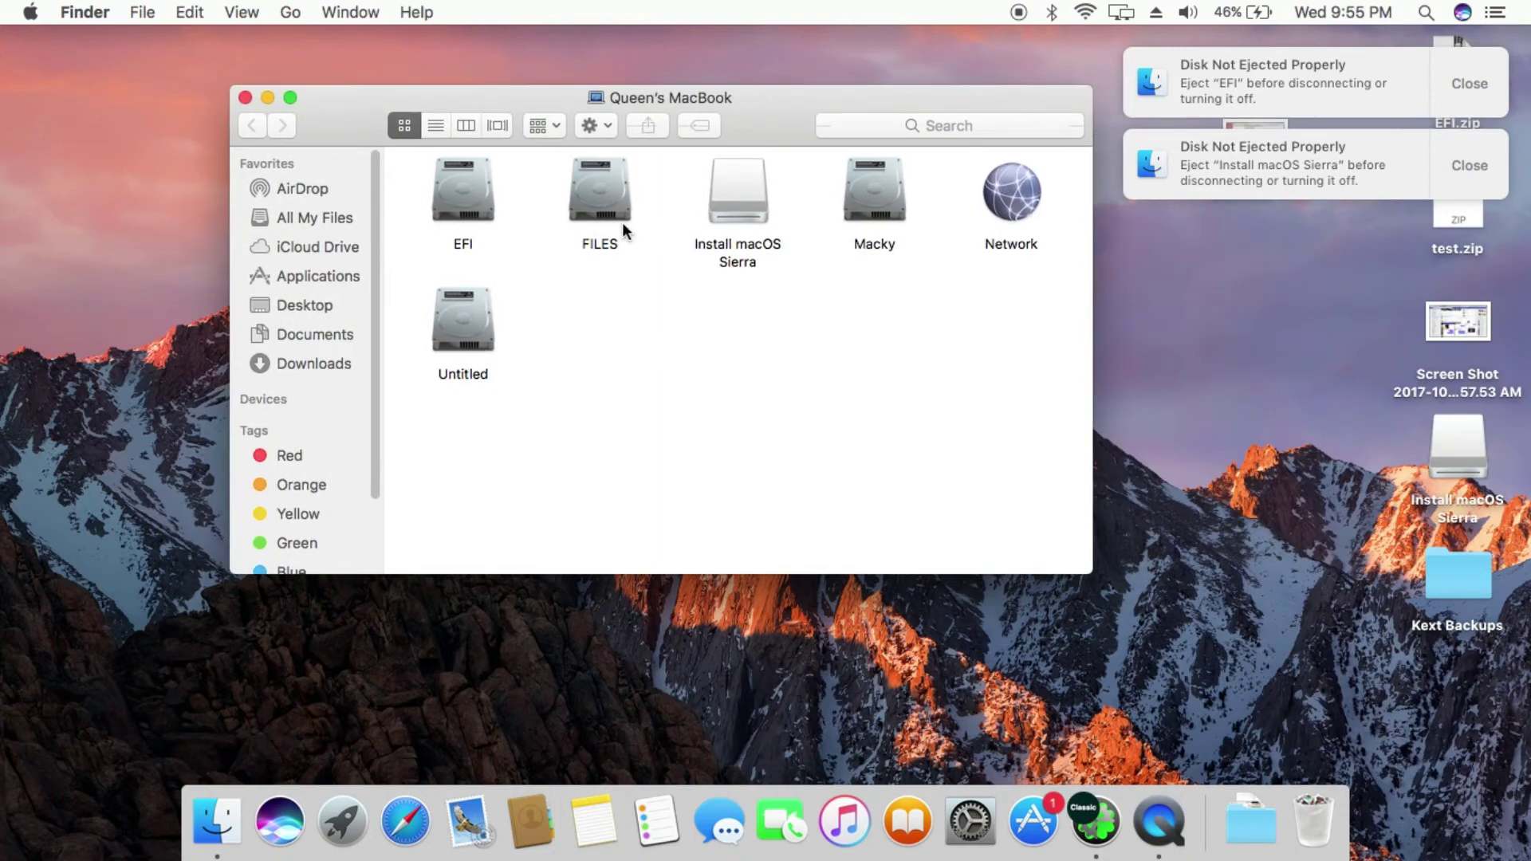
double_click(870, 198)
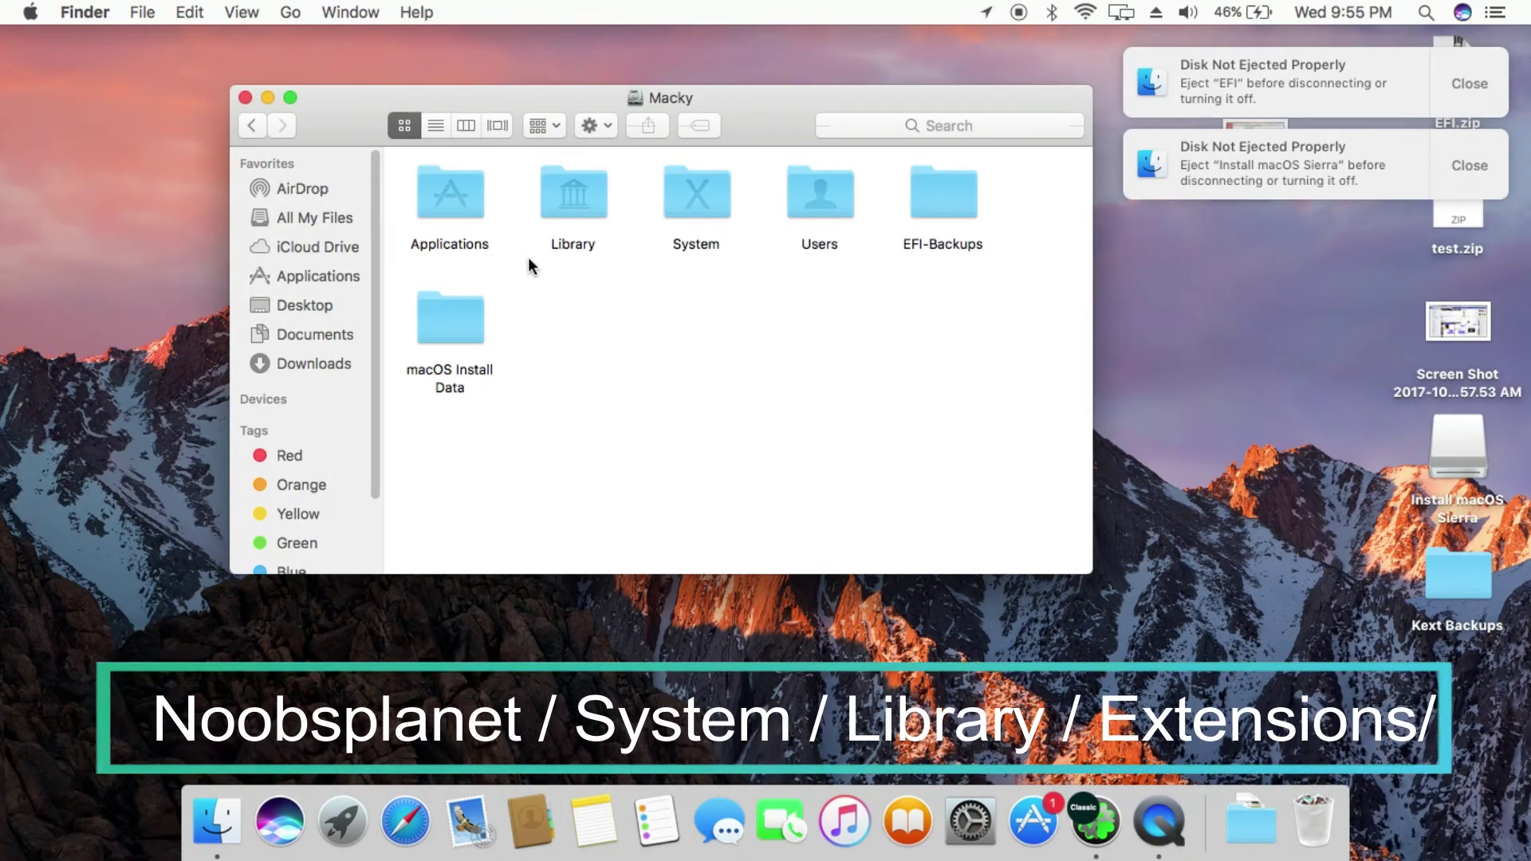
double_click(692, 198)
click(437, 199)
double_click(437, 200)
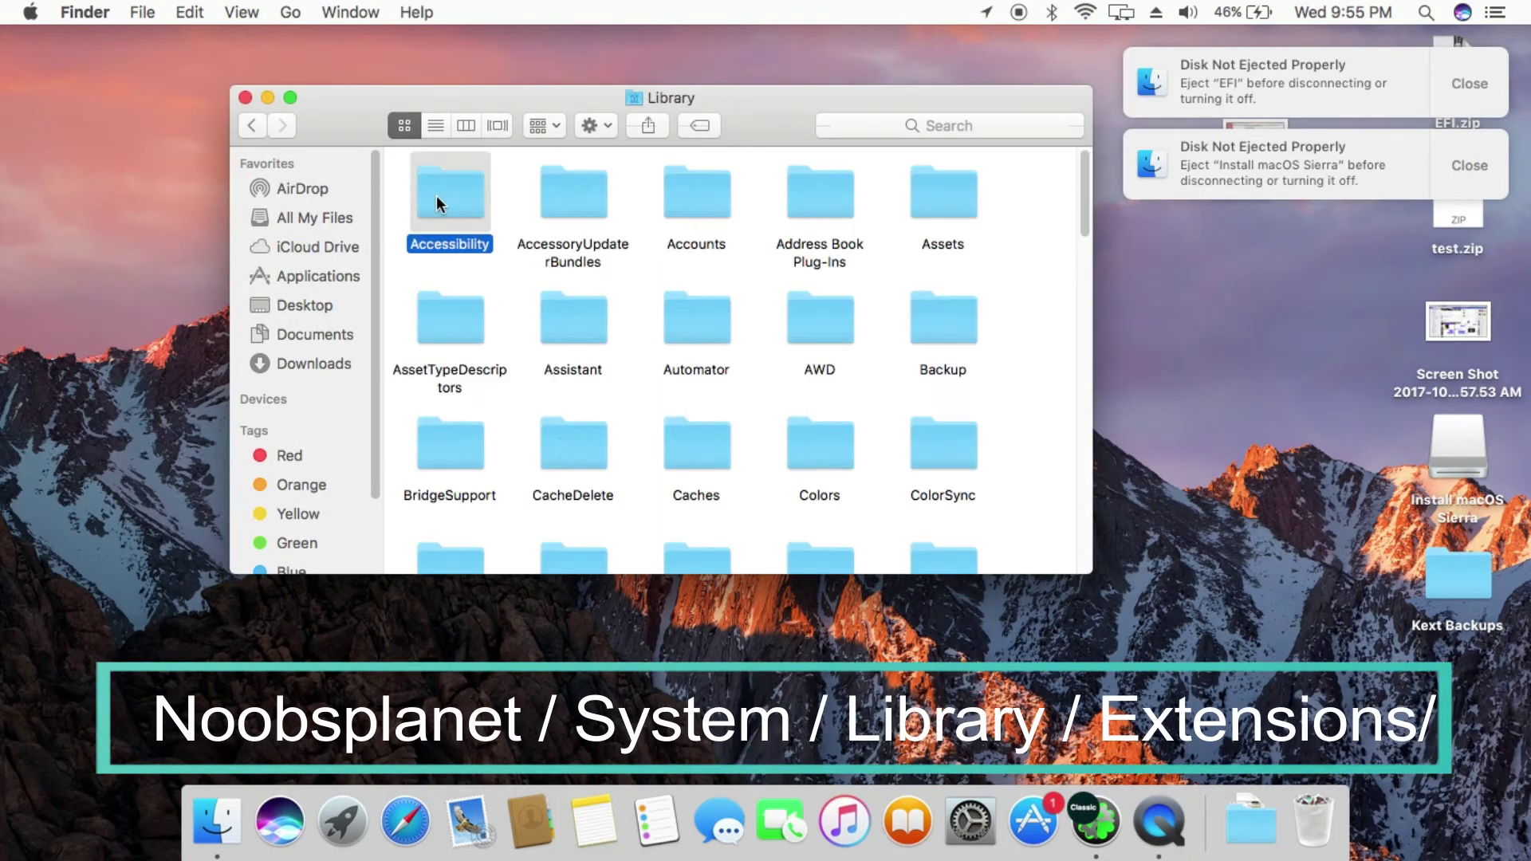
text(ext)
double_click(715, 338)
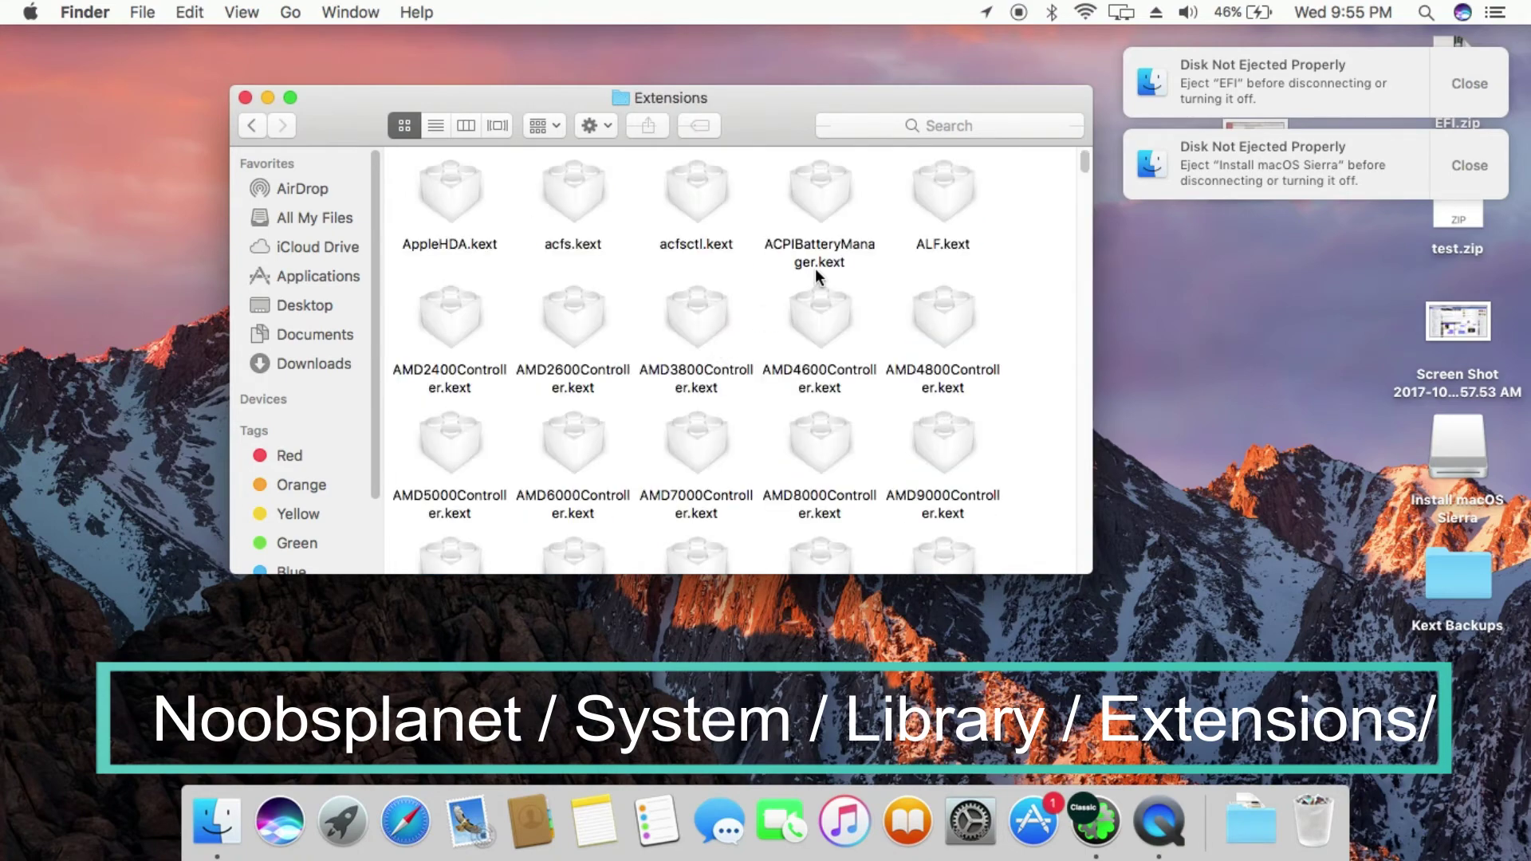
- Scroll through the kexts in the Extensions folder
scroll(901, 319, down, 10)
scroll(900, 315, down, 3)
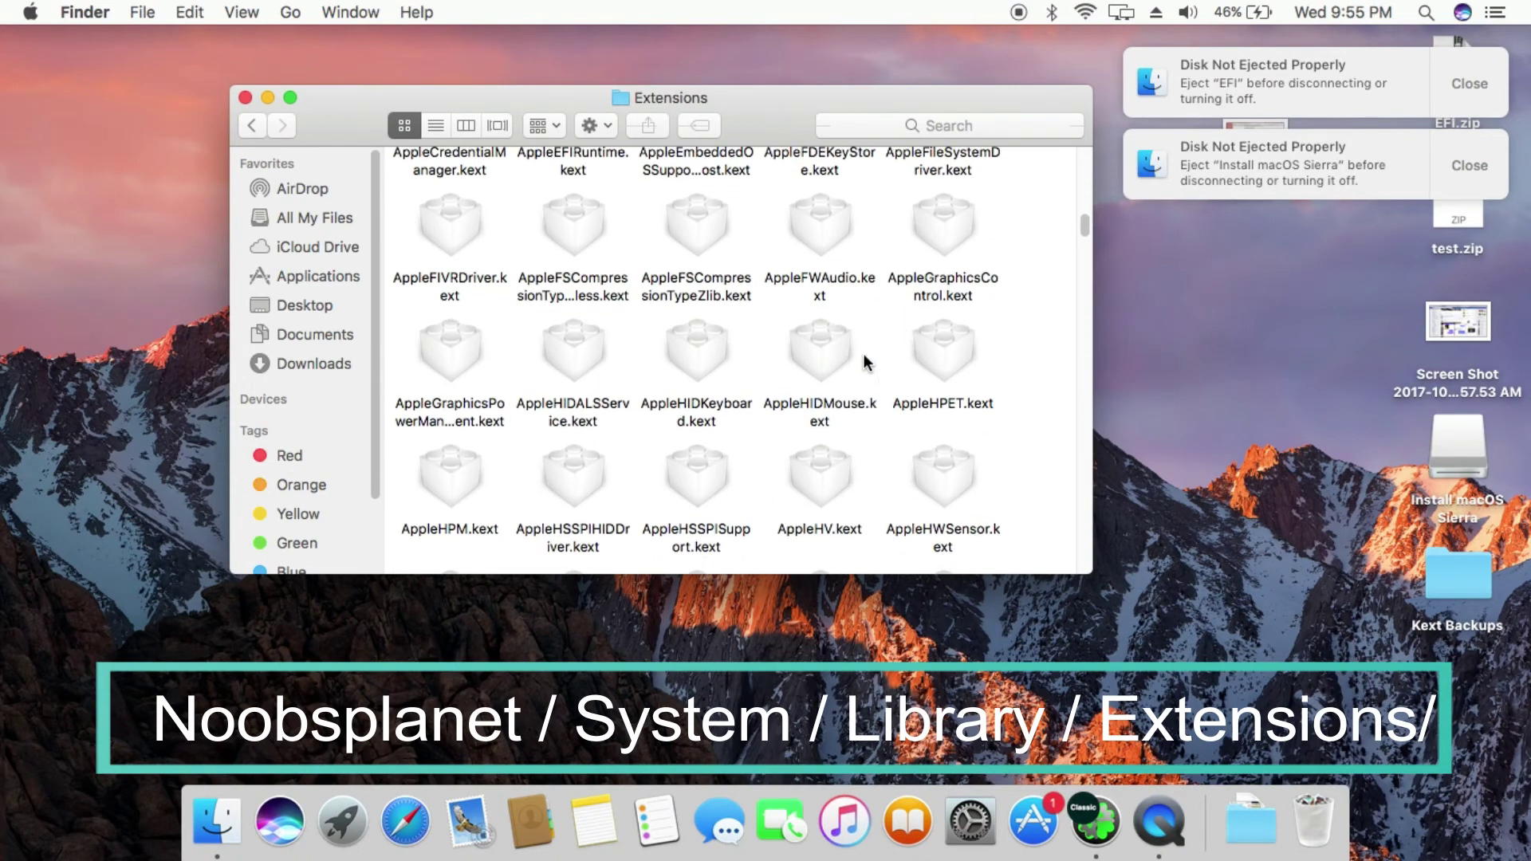
scroll(816, 424, down, 3)
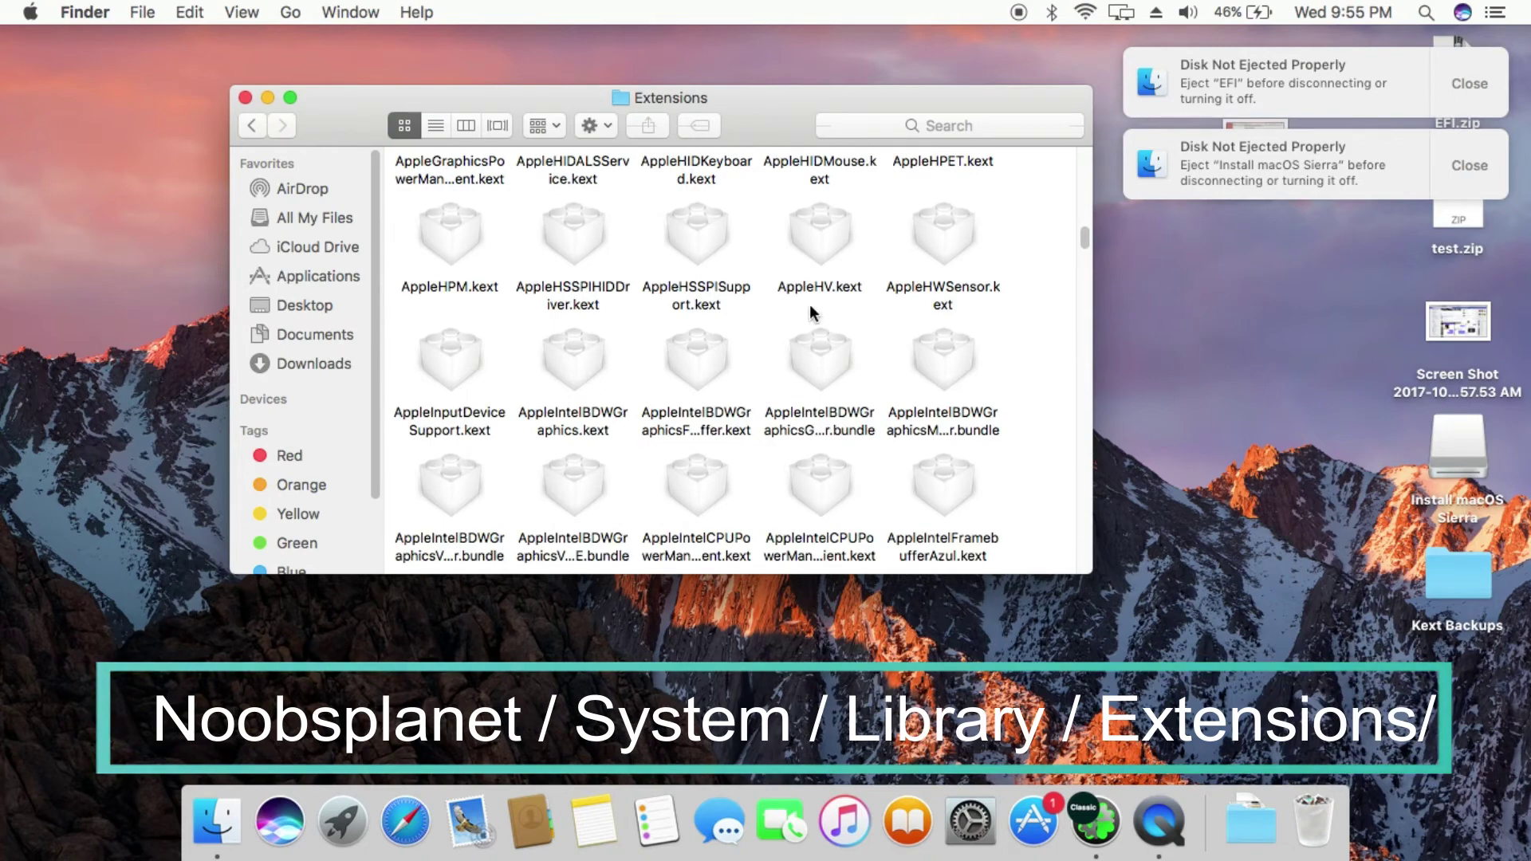
right_click(1031, 299)
click(1030, 248)
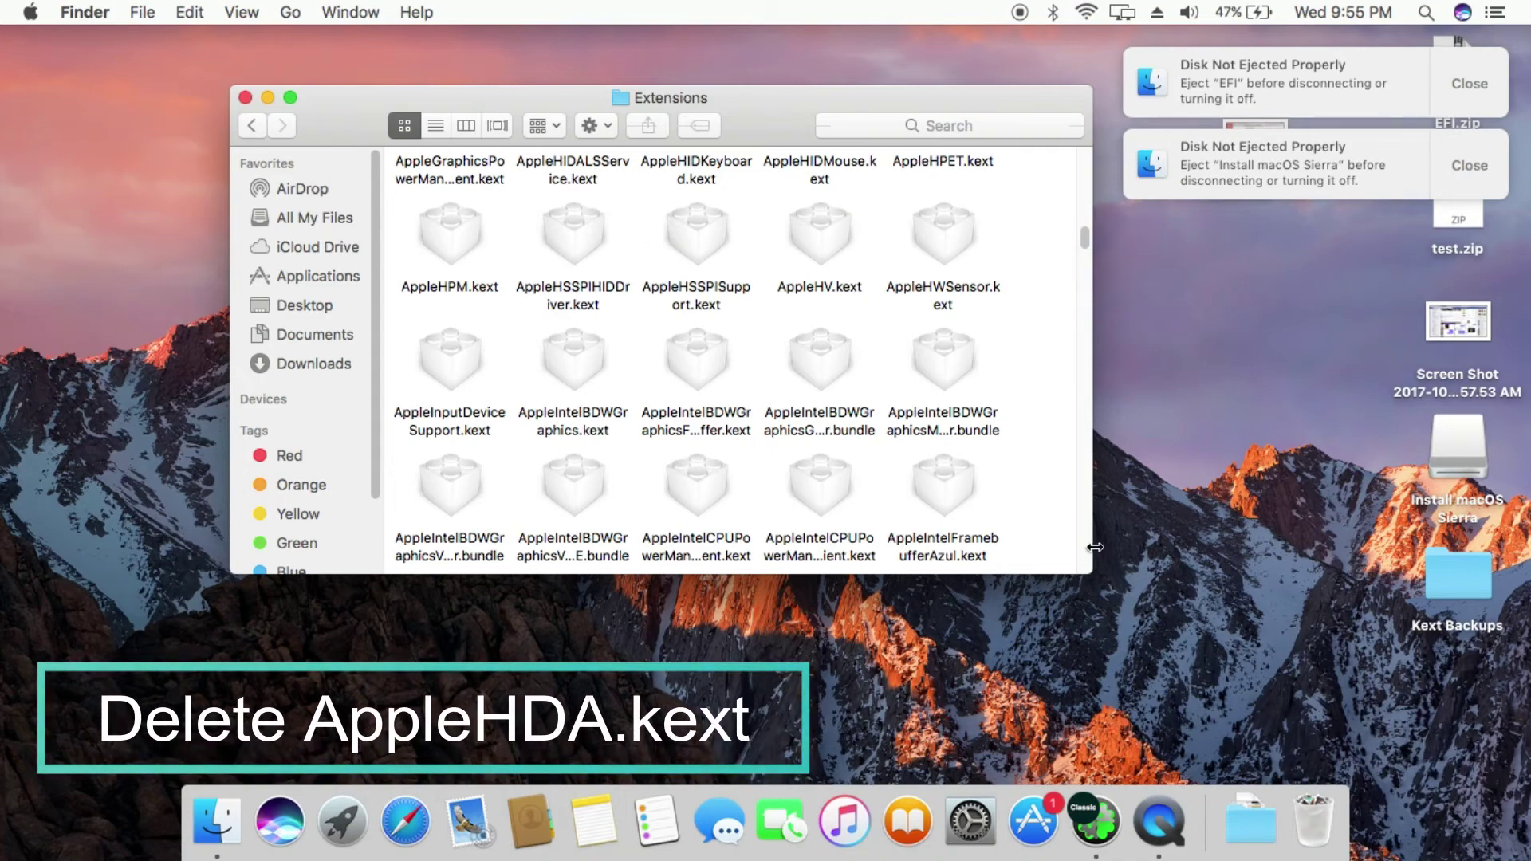
- Look through the Trash contents, then minimize the Trash window
click(1312, 822)
scroll(917, 393, up, 10)
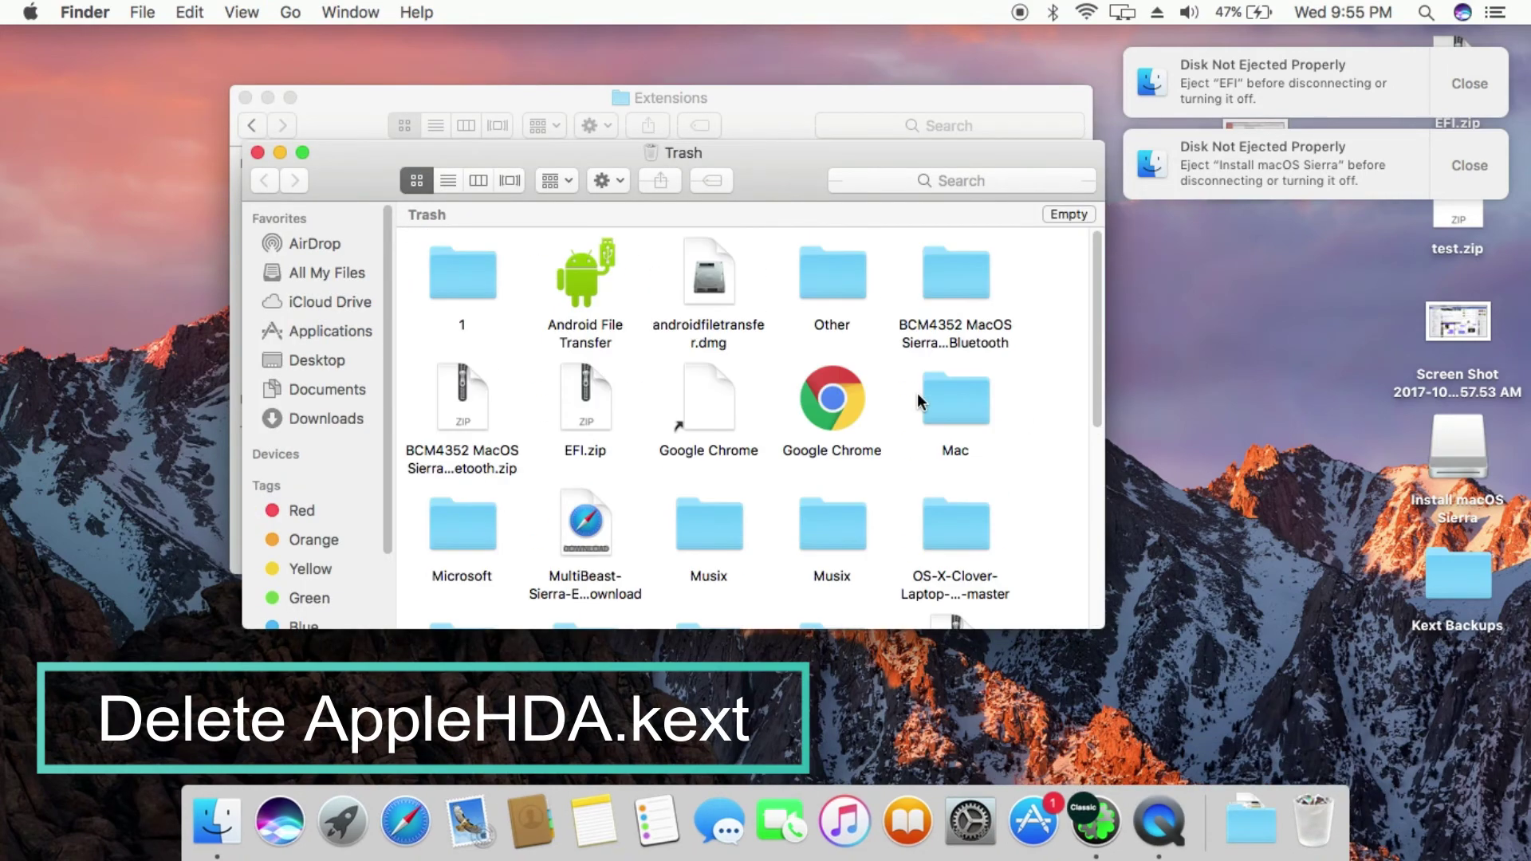
scroll(917, 392, down, 10)
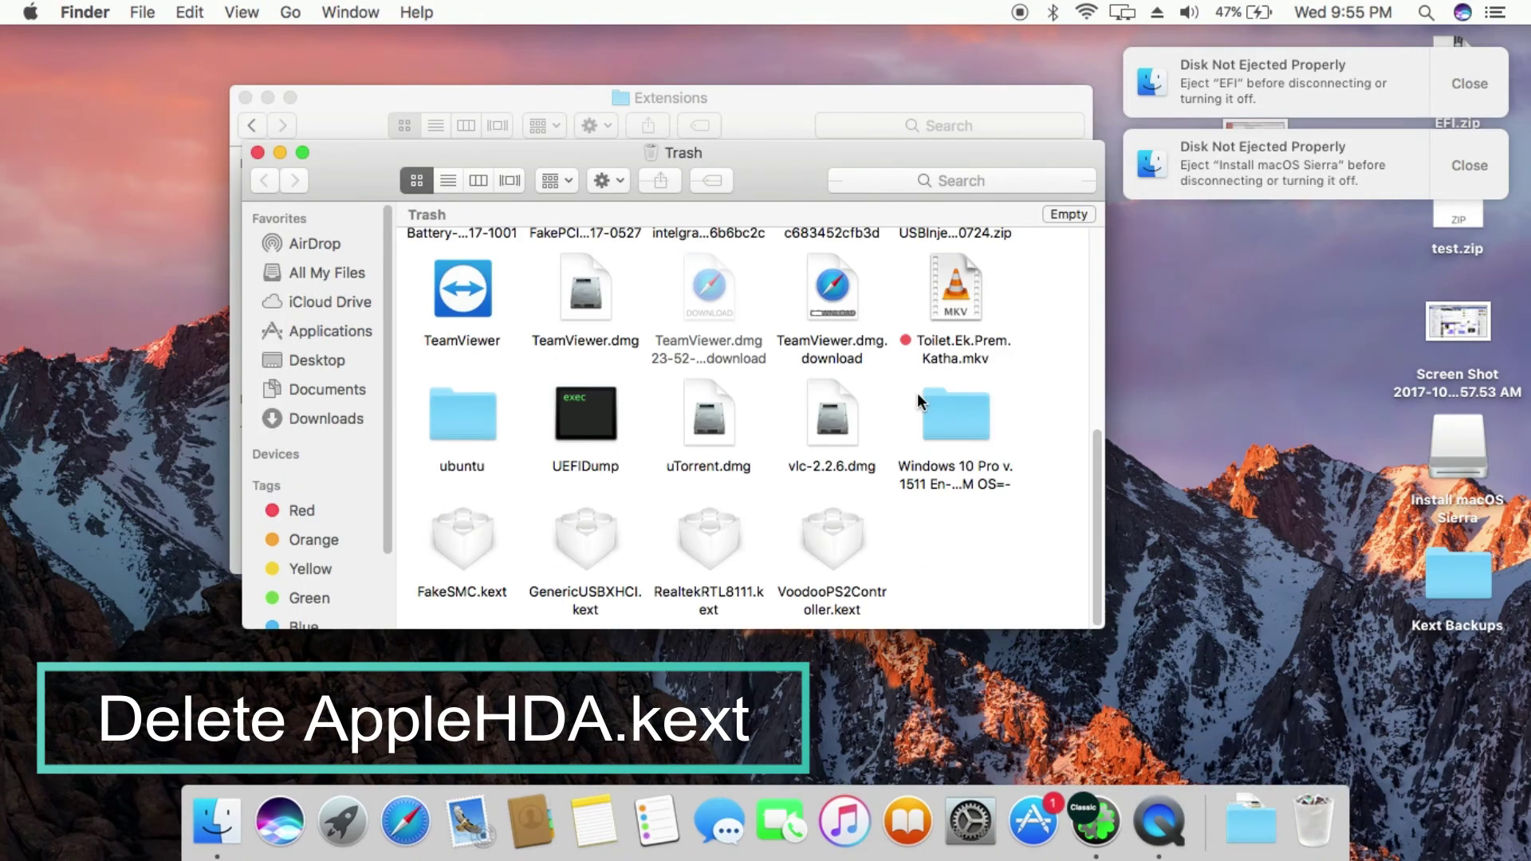
click(279, 152)
- Return to the disk list and reopen Macky's System Library Extensions folder full screen
click(251, 126)
click(251, 125)
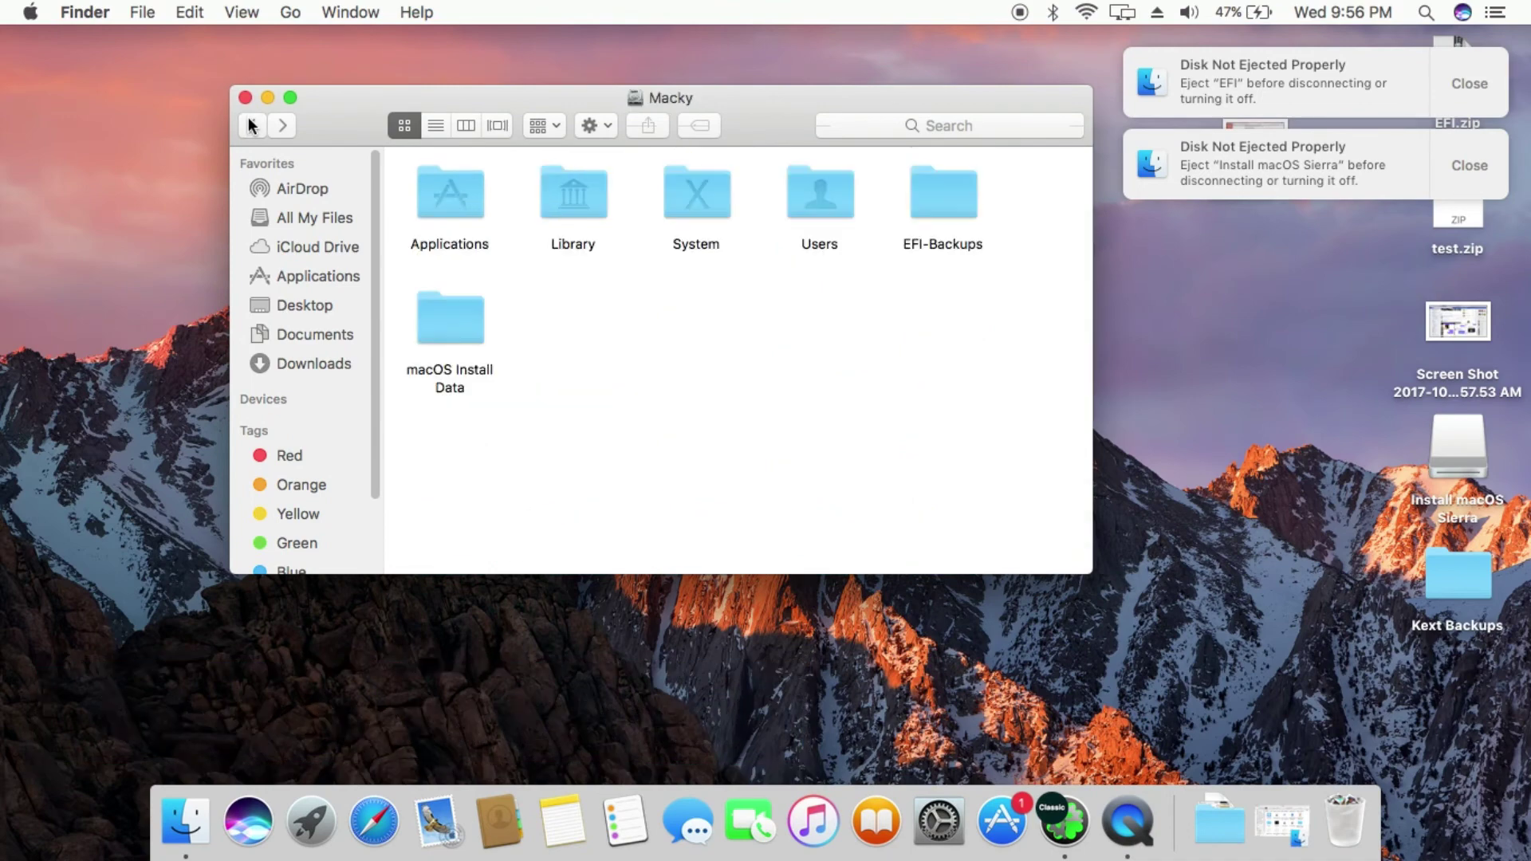
click(251, 126)
double_click(864, 190)
double_click(538, 94)
click(291, 97)
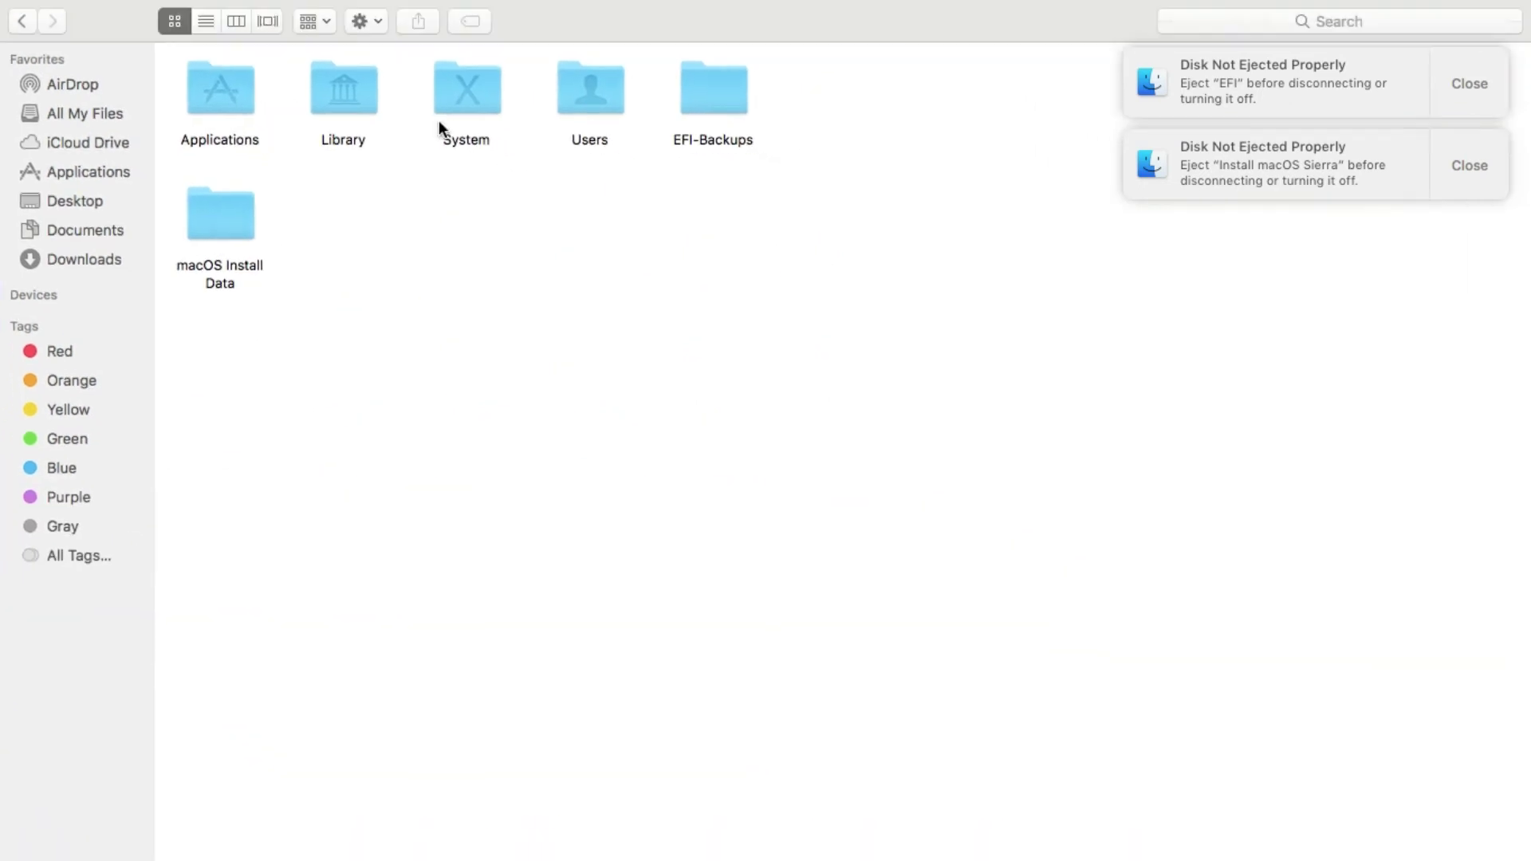
double_click(243, 102)
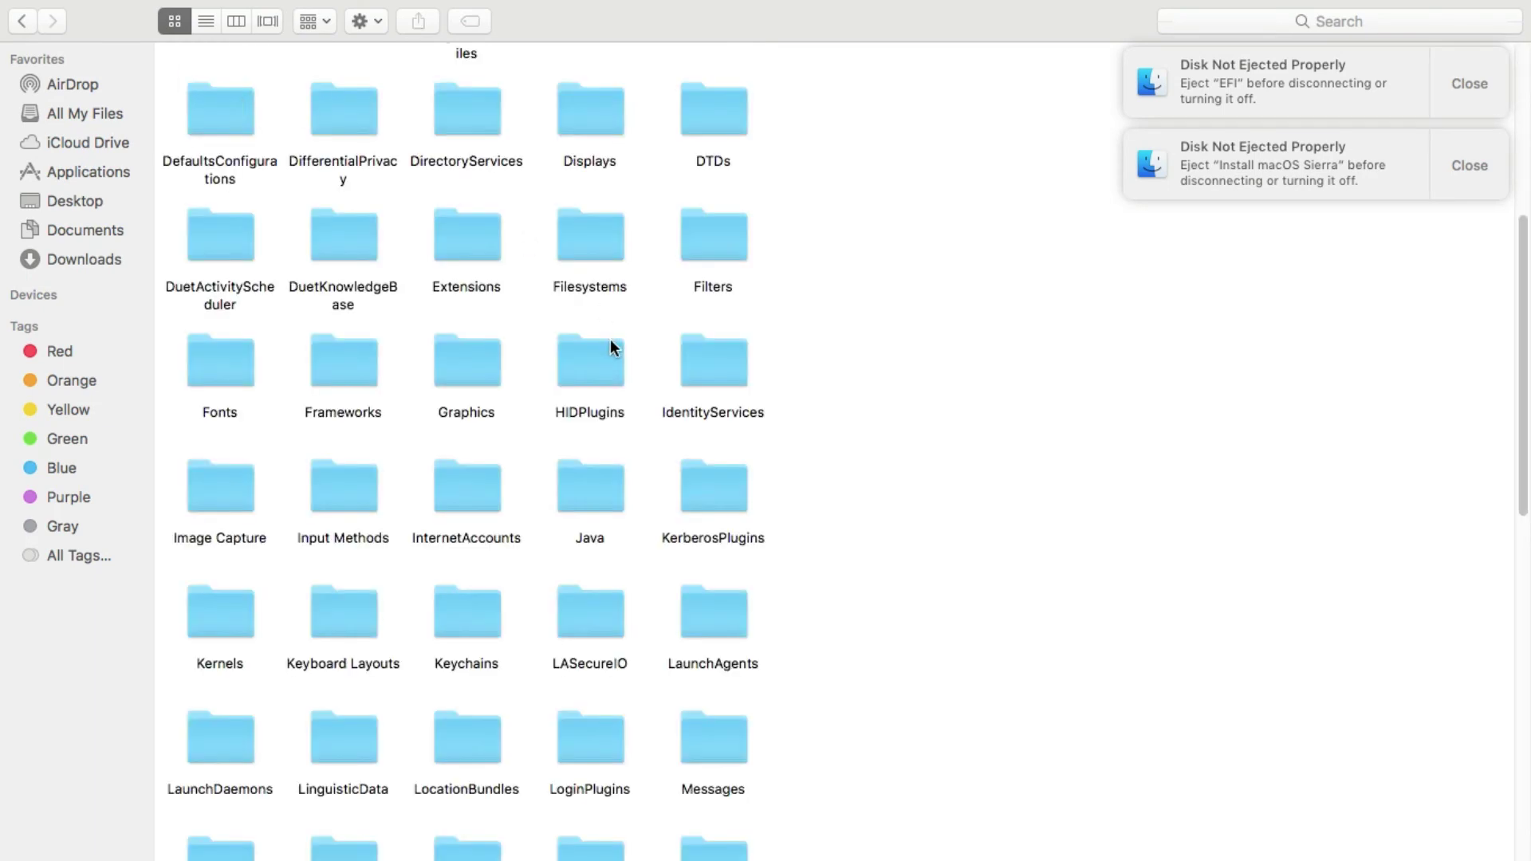
double_click(471, 240)
scroll(469, 224, up, 20)
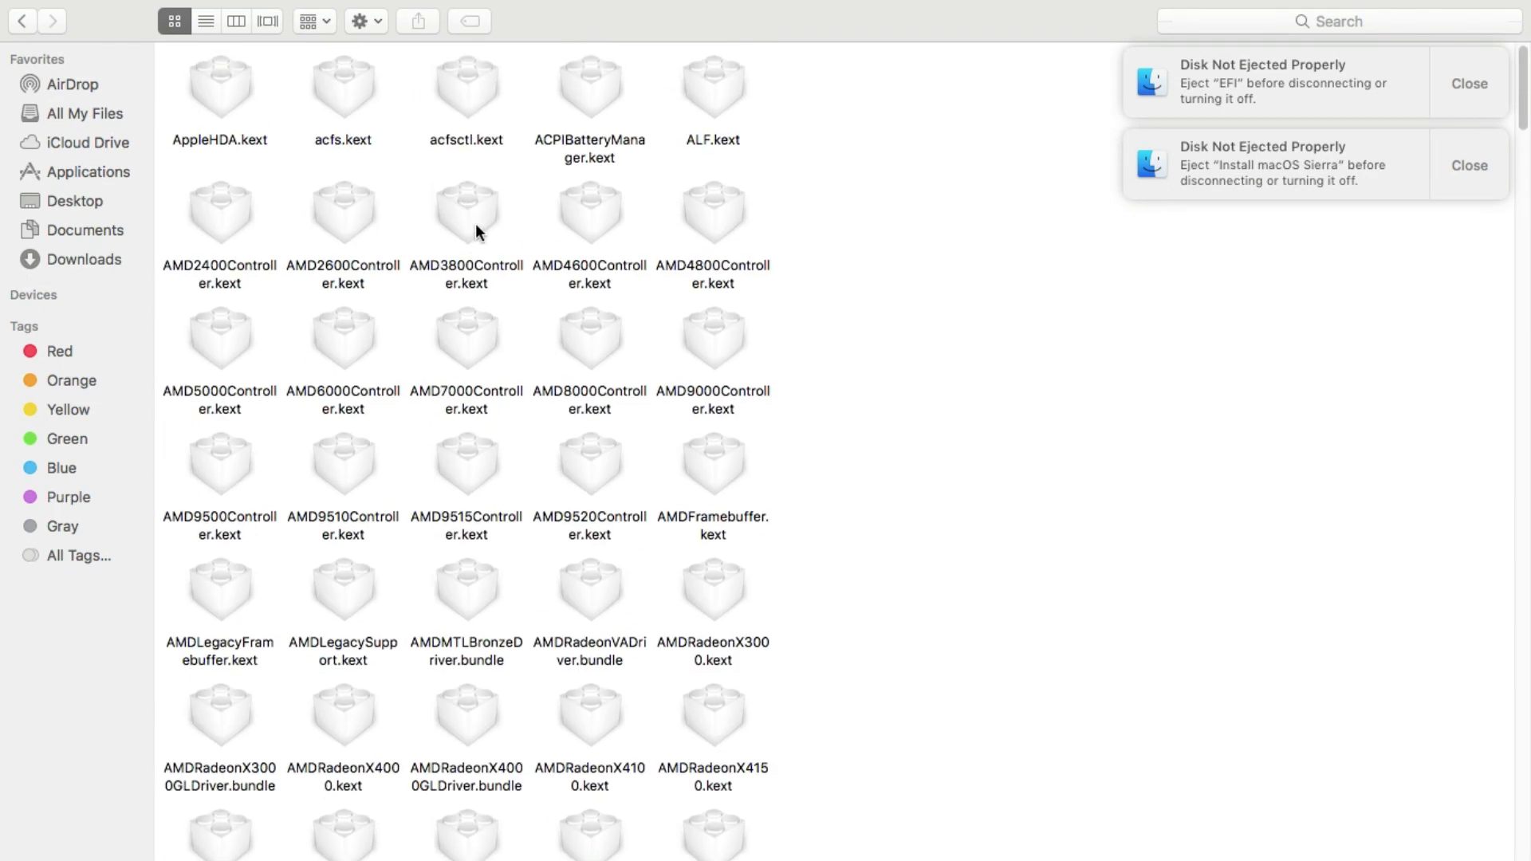
scroll(506, 311, down, 5)
scroll(514, 333, down, 12)
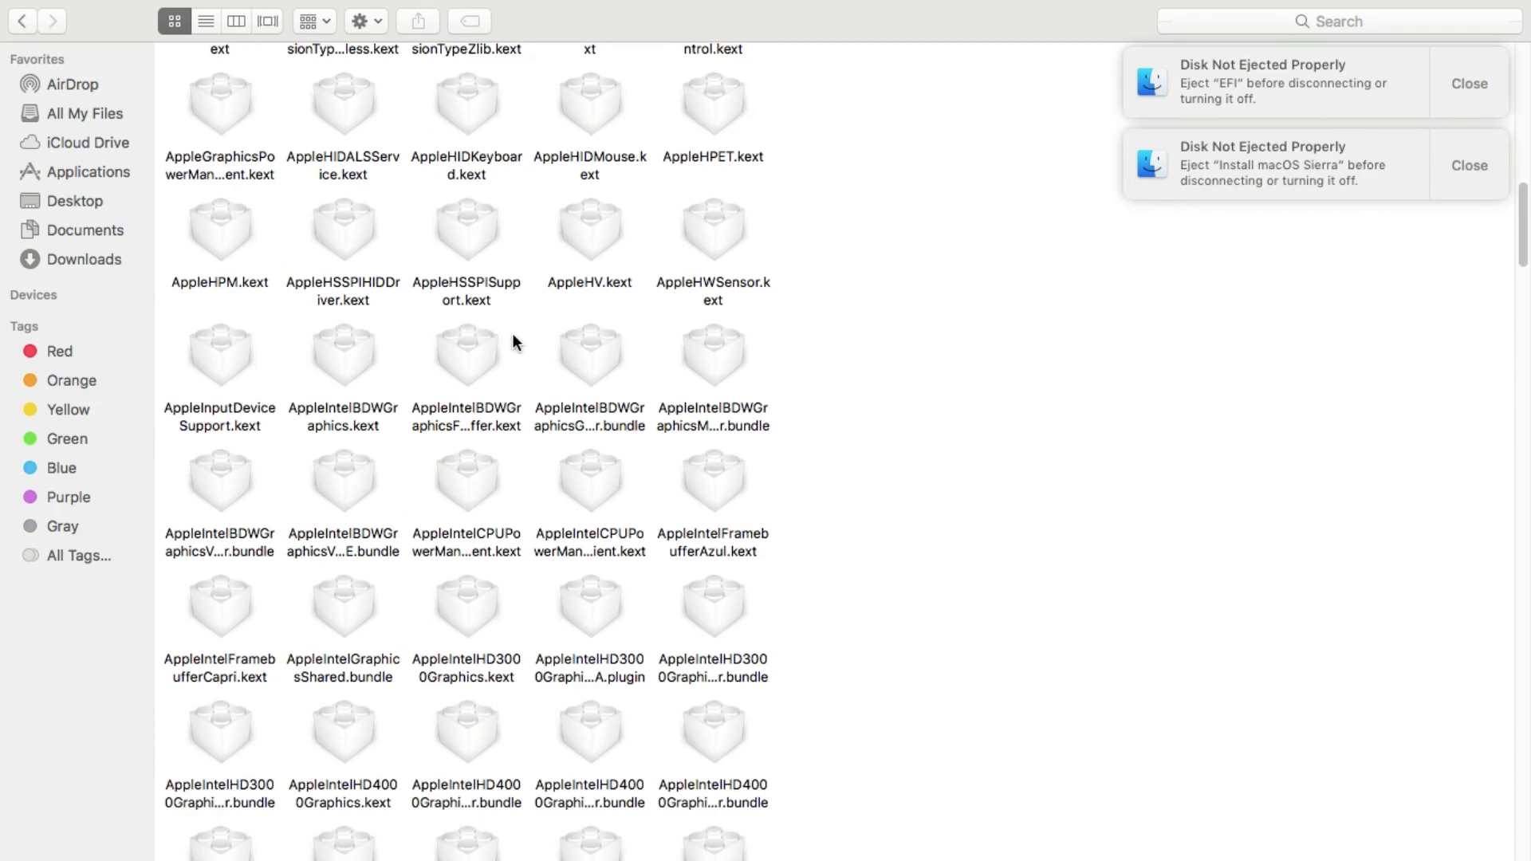
- Search for AppleHDA.kext within Extensions and move it to the Trash
click(1386, 28)
text(AppleH)
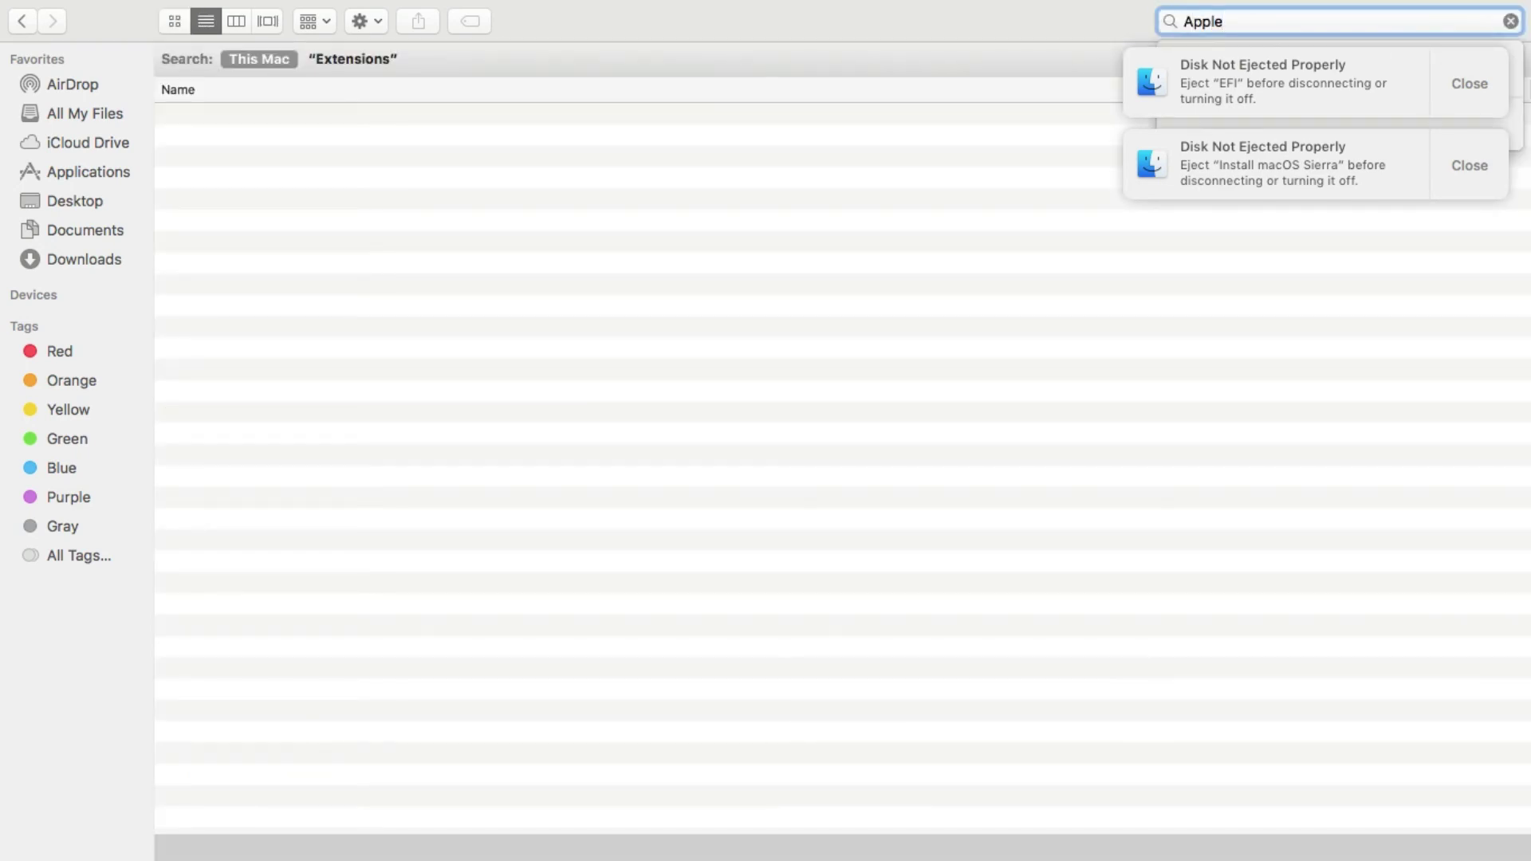
text(DA..)
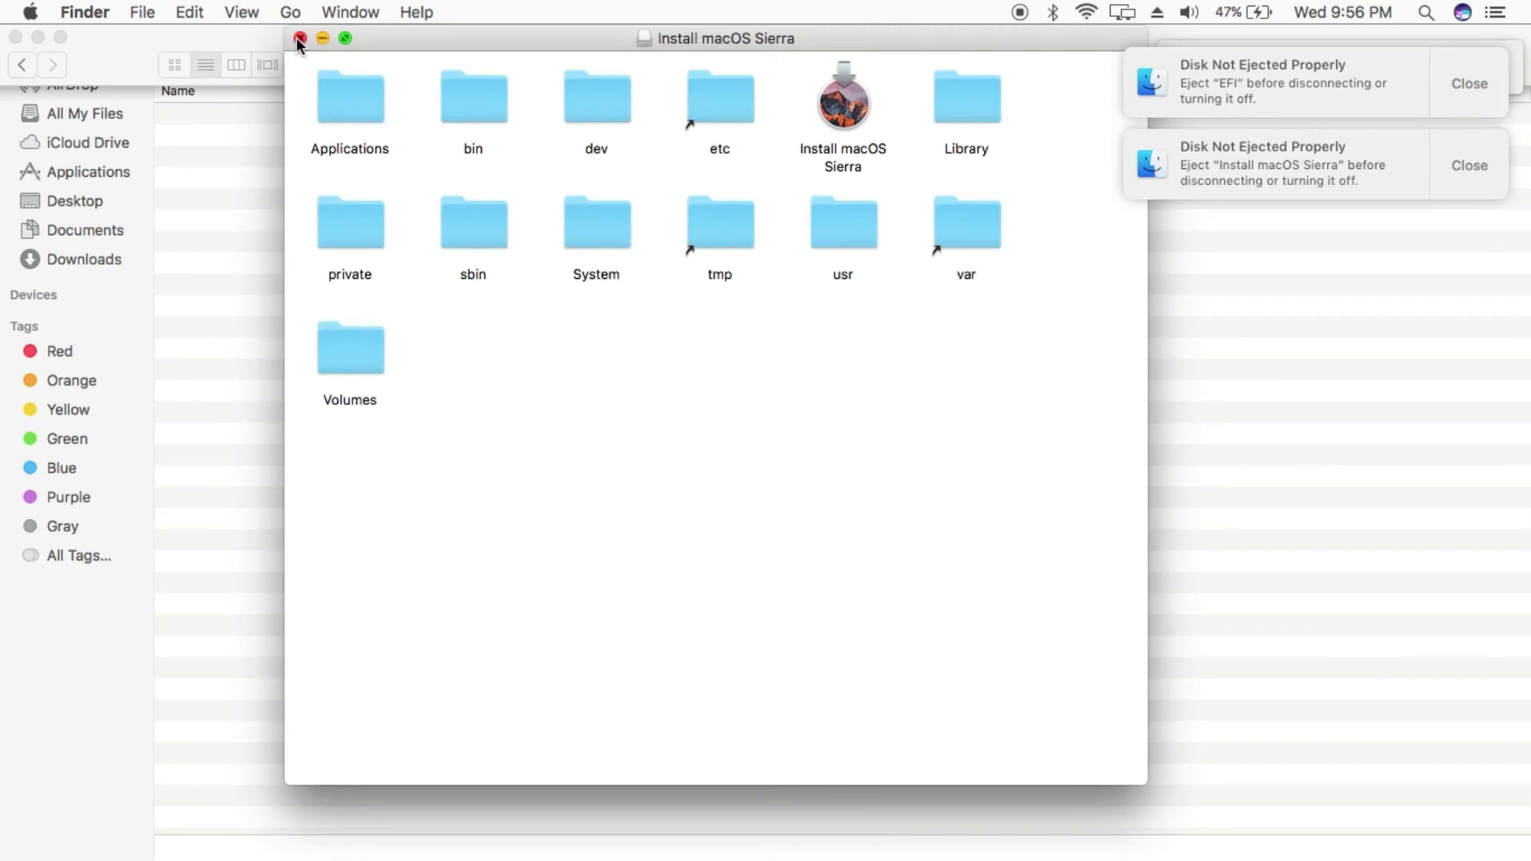
click(300, 39)
click(391, 59)
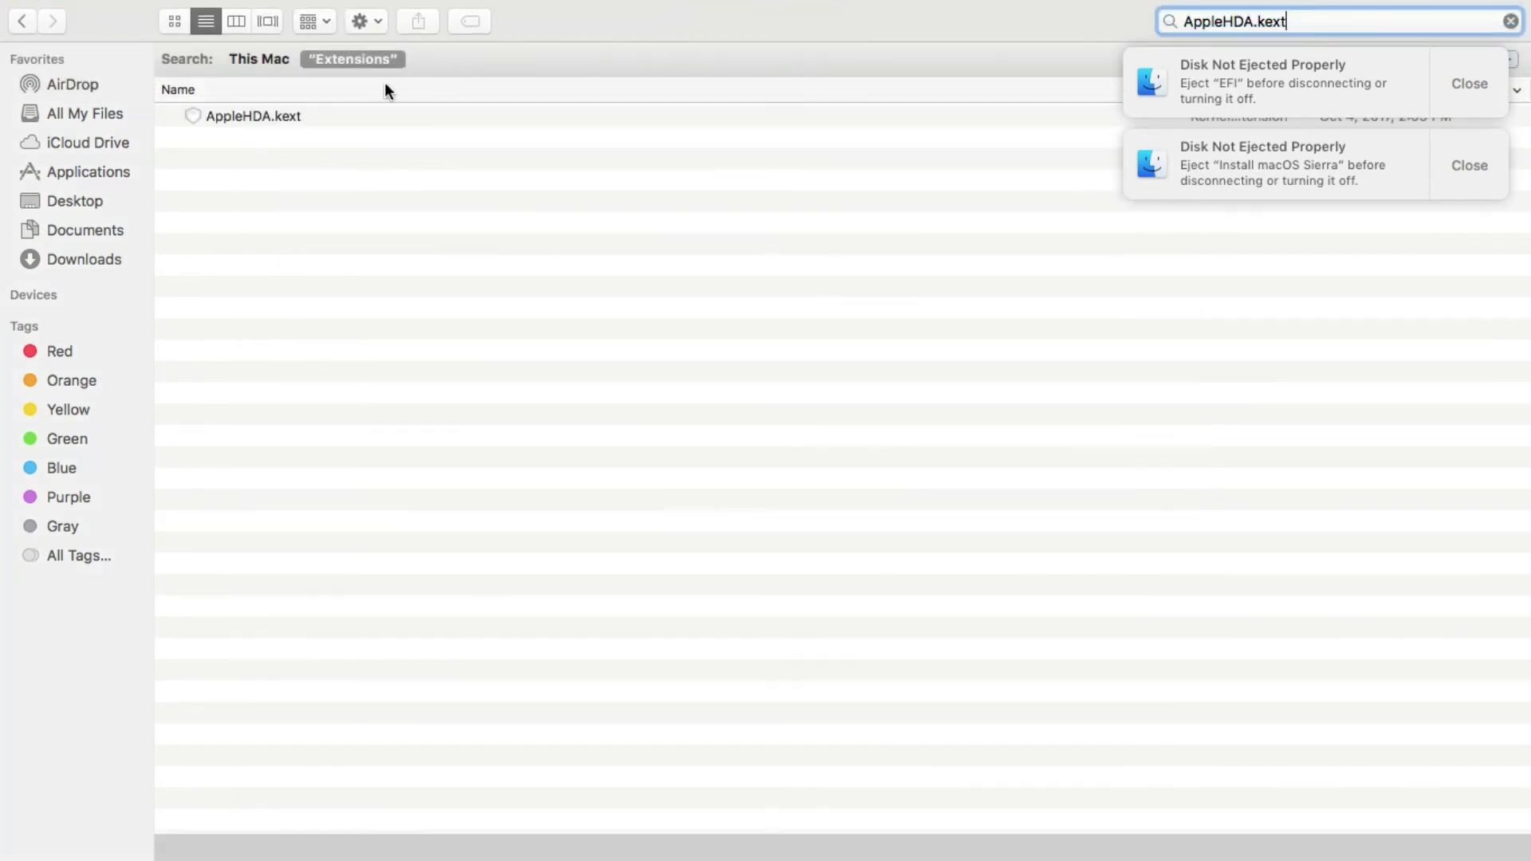
click(363, 114)
right_click(363, 114)
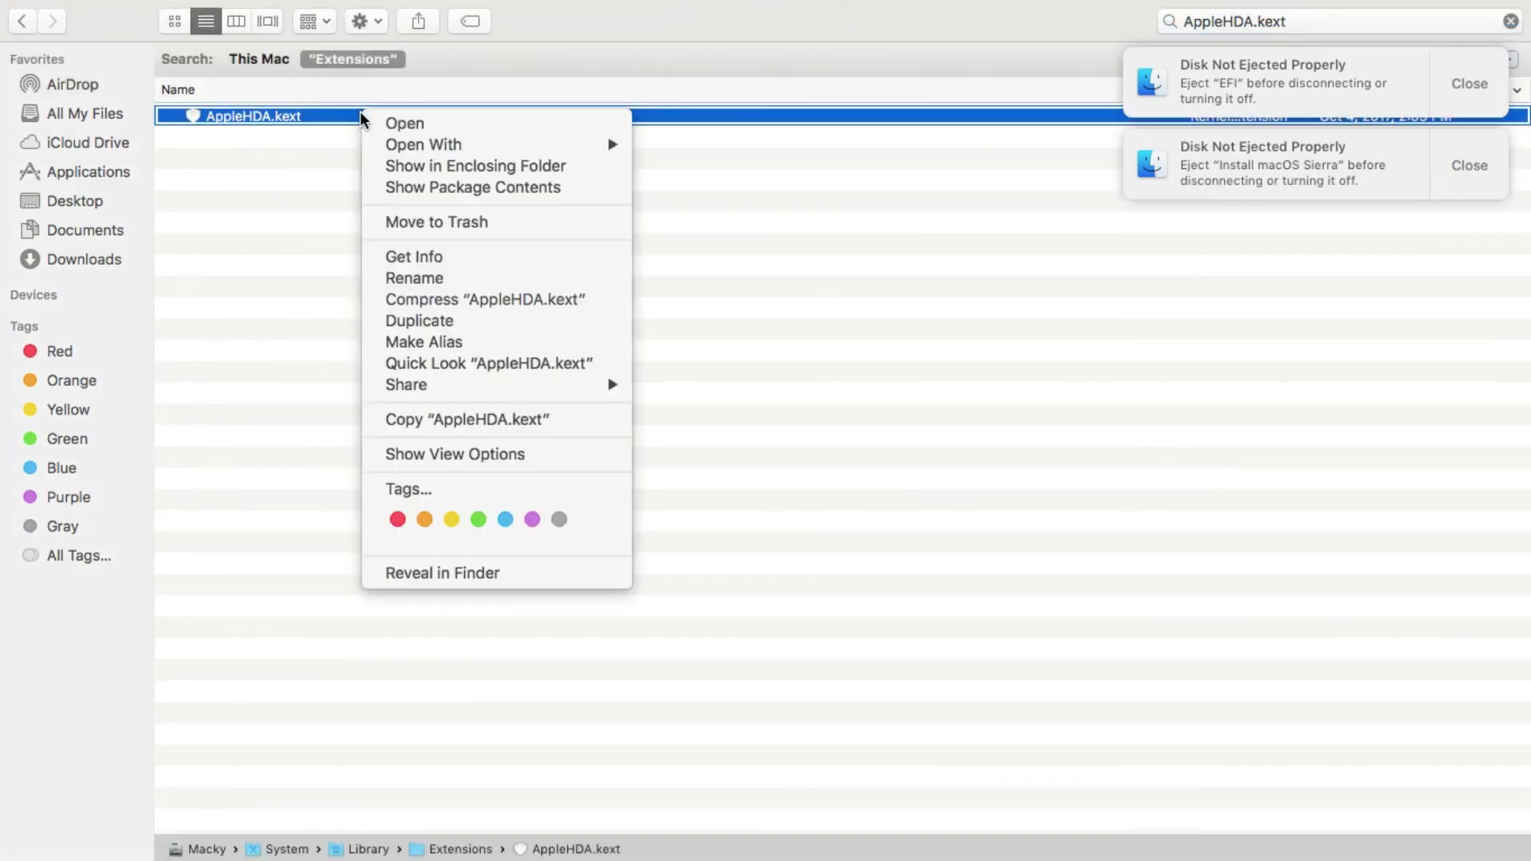
click(456, 224)
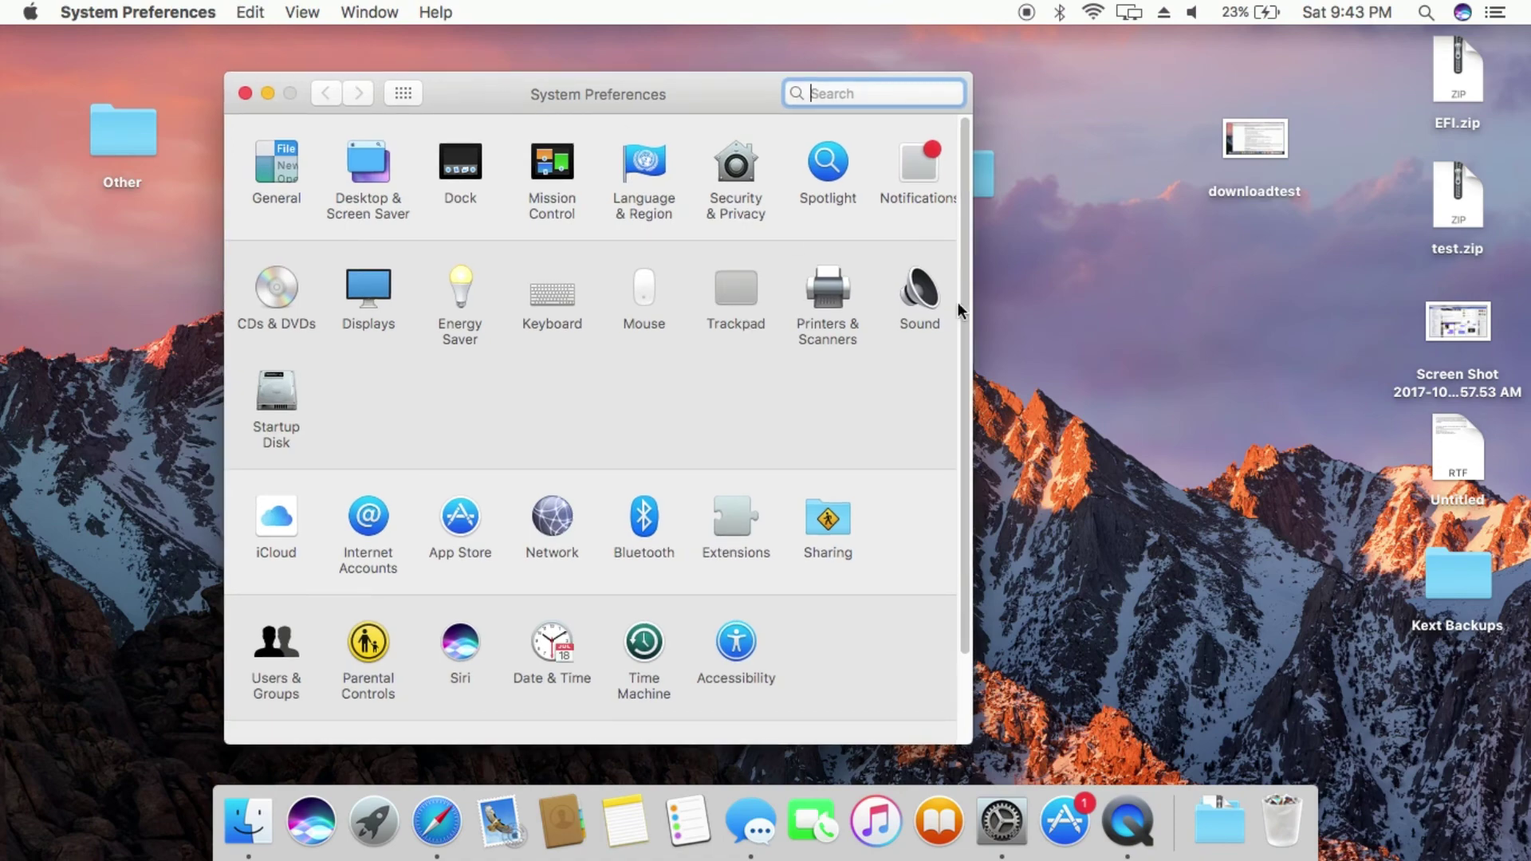
- Set Sound output to Speaker (Analog), raise and unmute the volume, then review the Sound Effects and Input settings
click(919, 295)
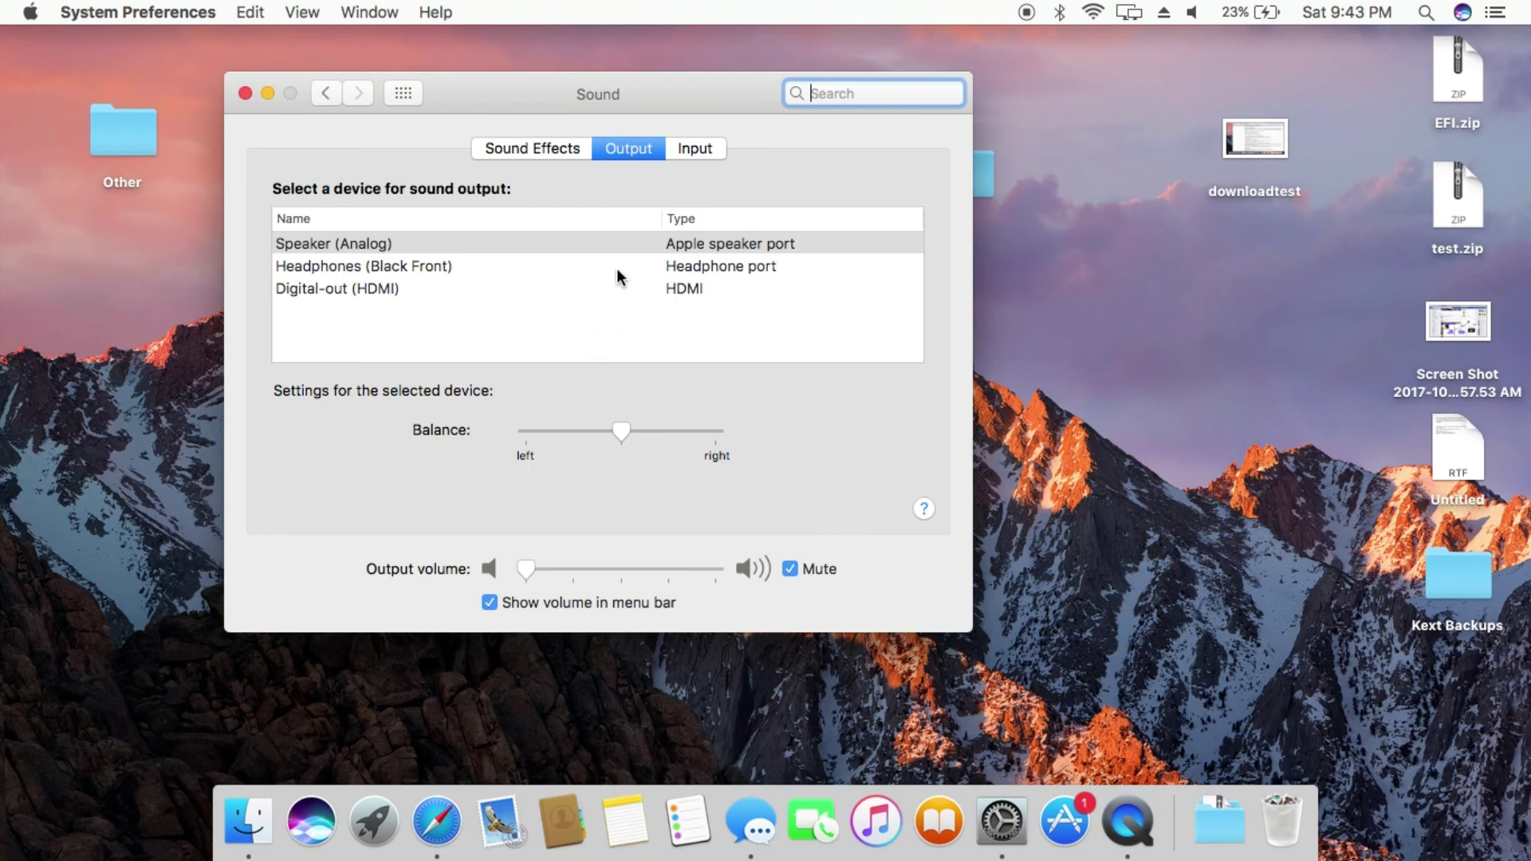
click(587, 253)
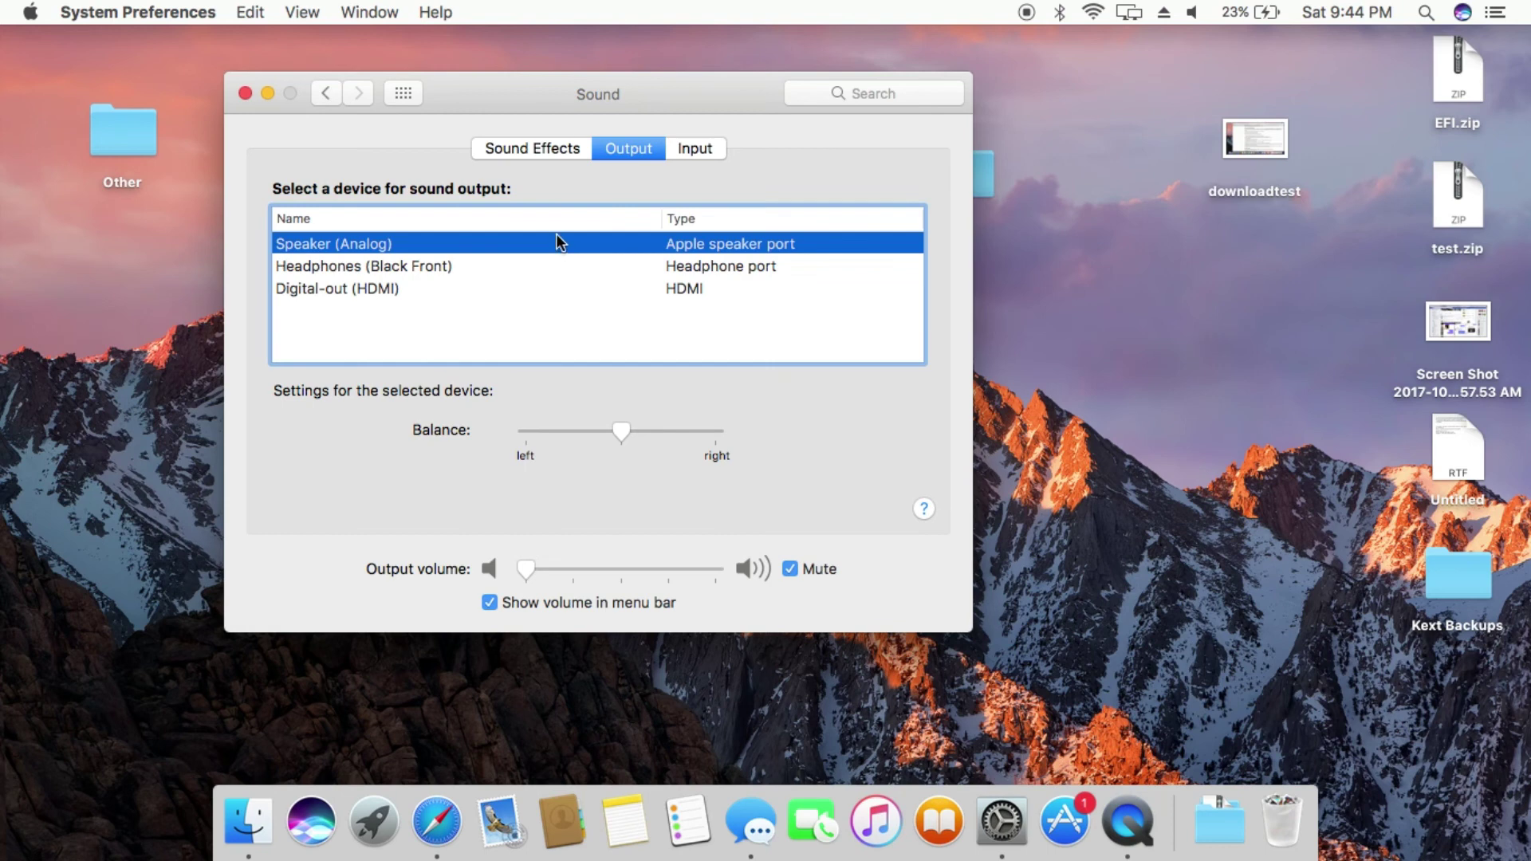
click(523, 288)
click(488, 245)
drag(572, 571, 633, 568)
click(548, 154)
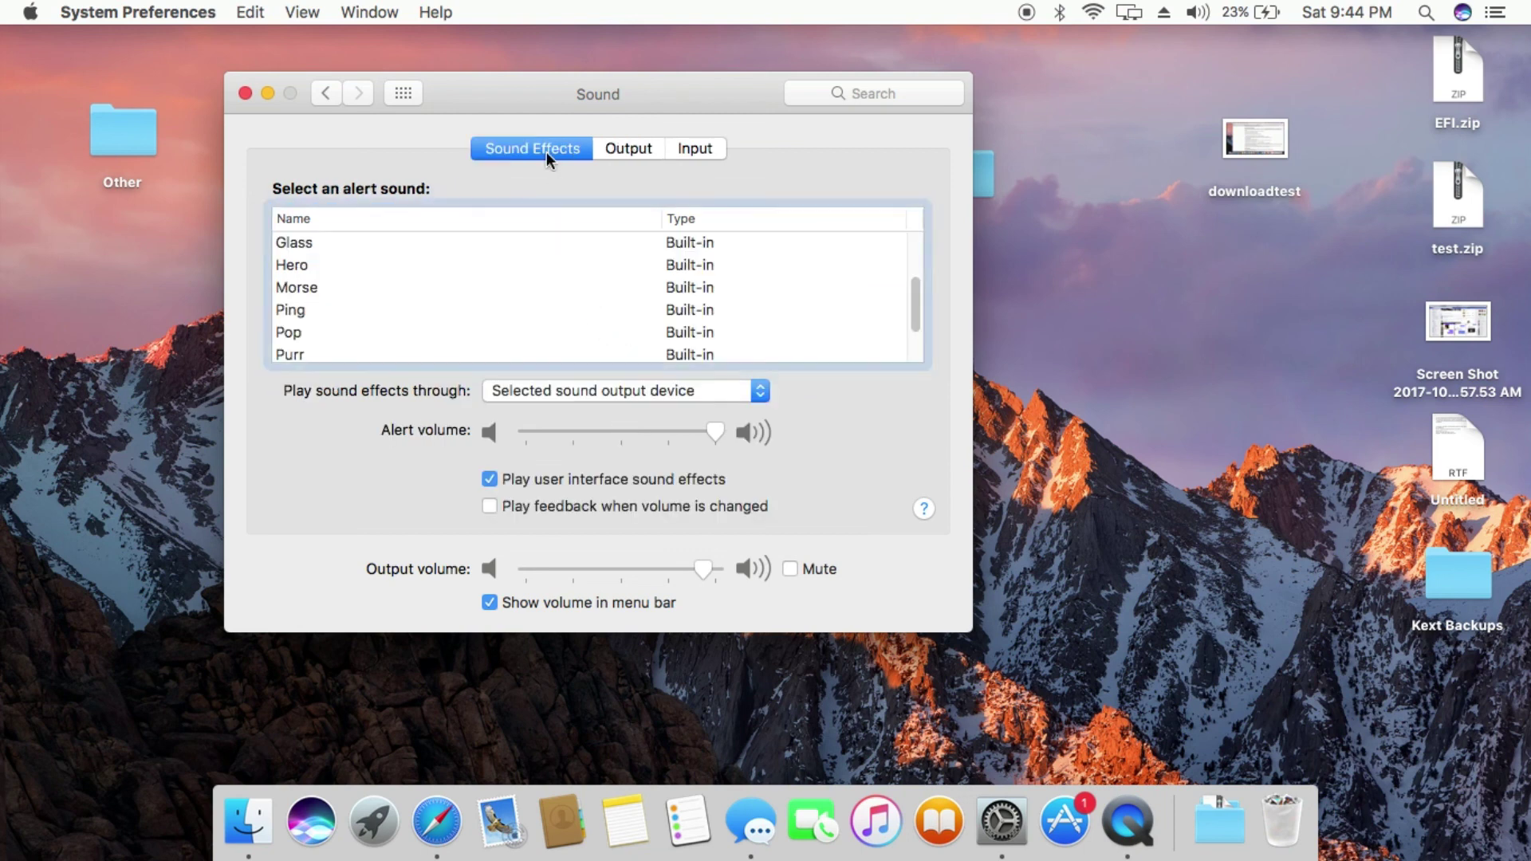
click(677, 150)
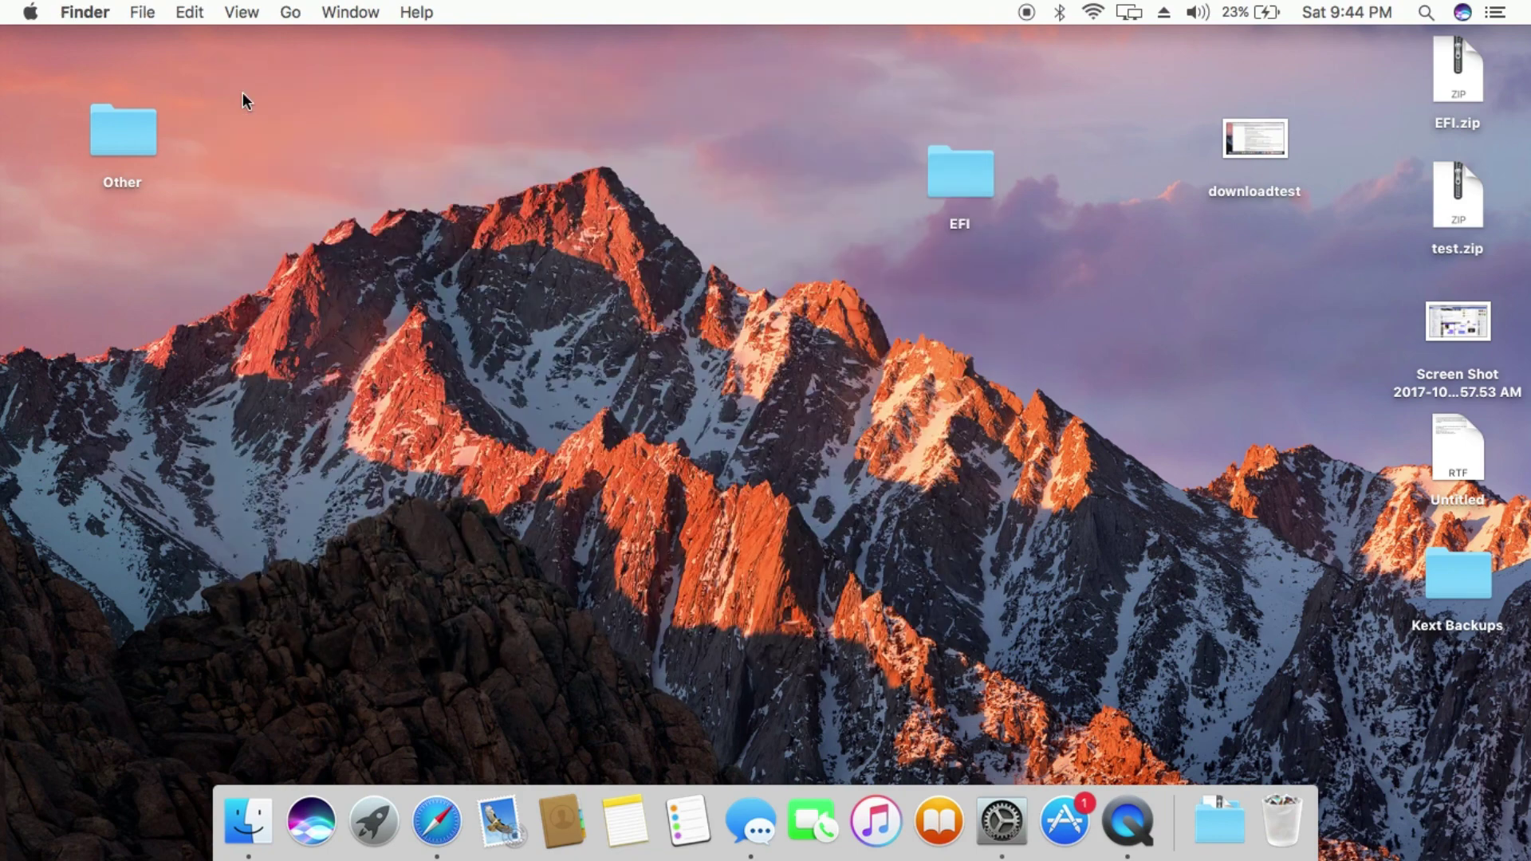